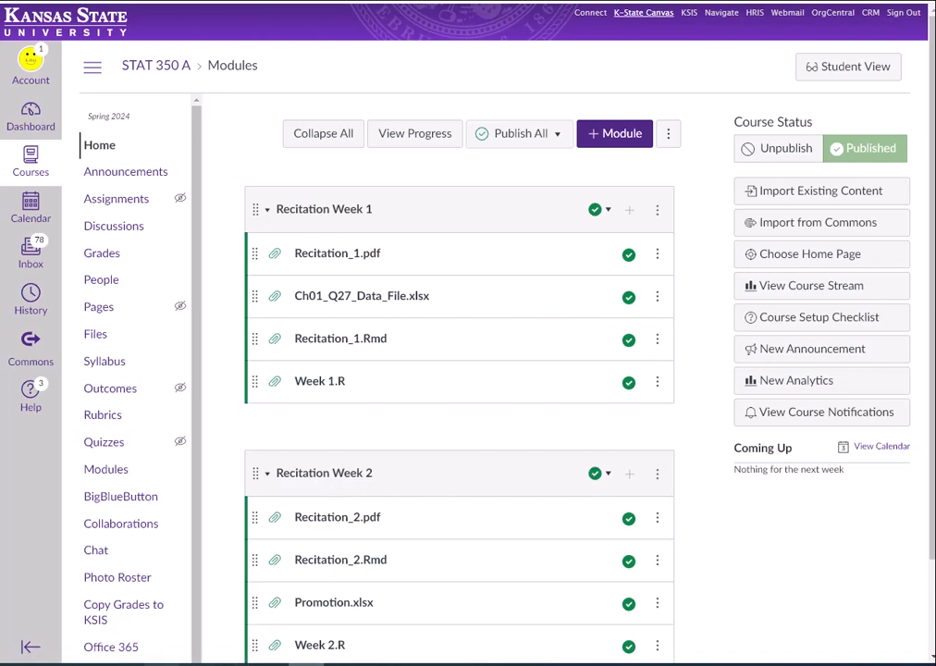
Switch to RStudio and open the Recitation_1 R Markdown file from the STAT350_Spr24 > Recitation > Week 1 folder.
{"action": "key", "text": "alt+Tab"}
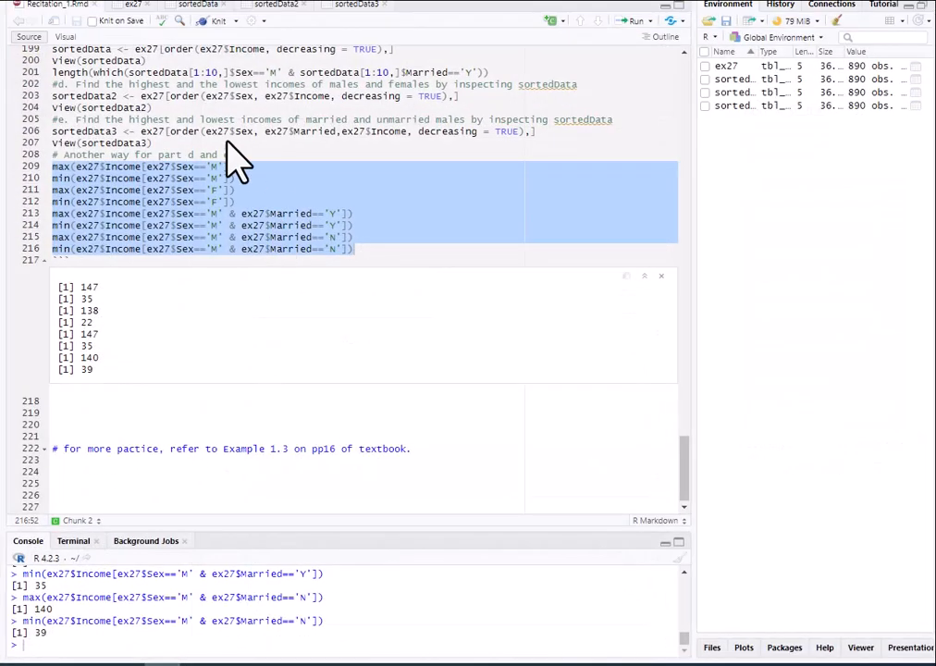
{"action": "left_click", "coordinate": [15, 4]}
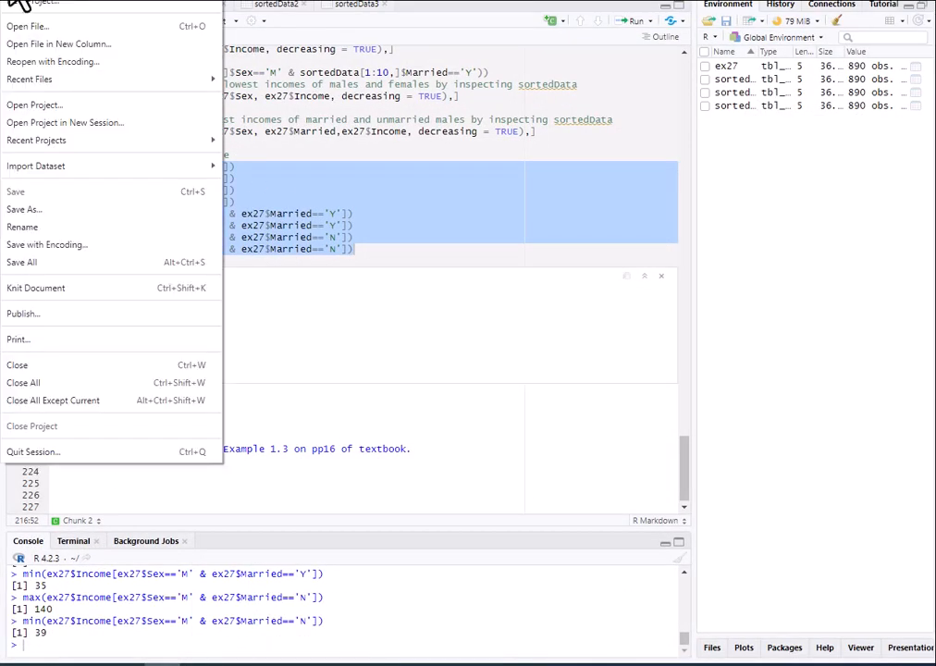
{"action": "left_click", "coordinate": [37, 28]}
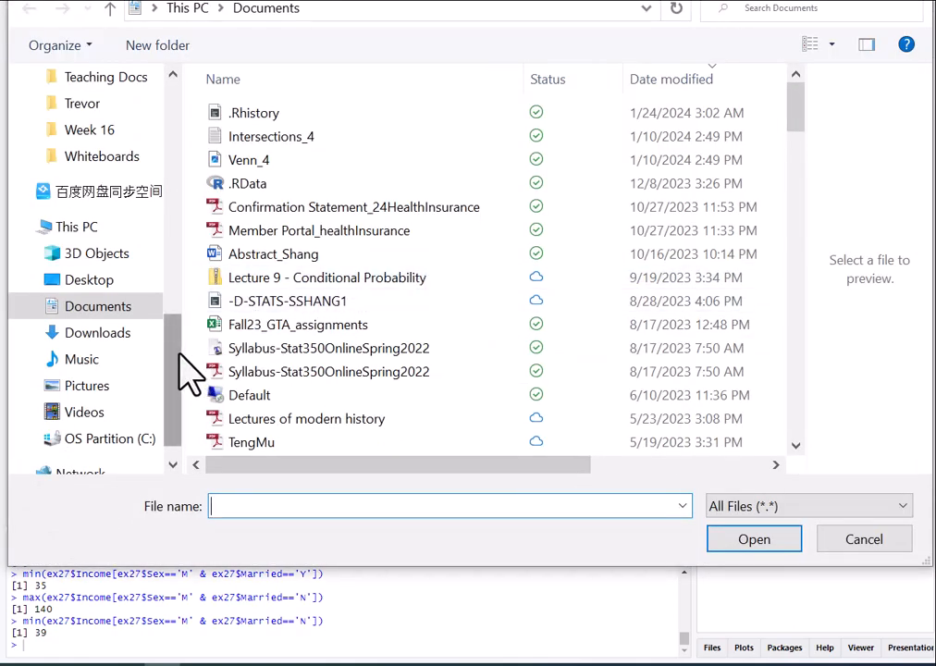
{"action": "left_click_drag", "start_coordinate": [178, 353], "coordinate": [170, 257]}
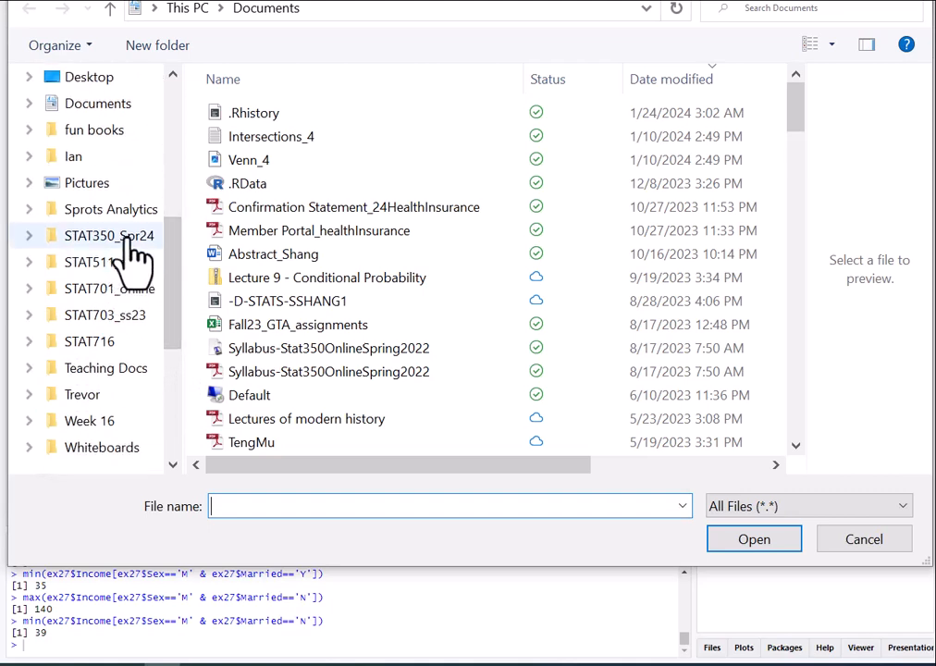
{"action": "left_click", "coordinate": [129, 236]}
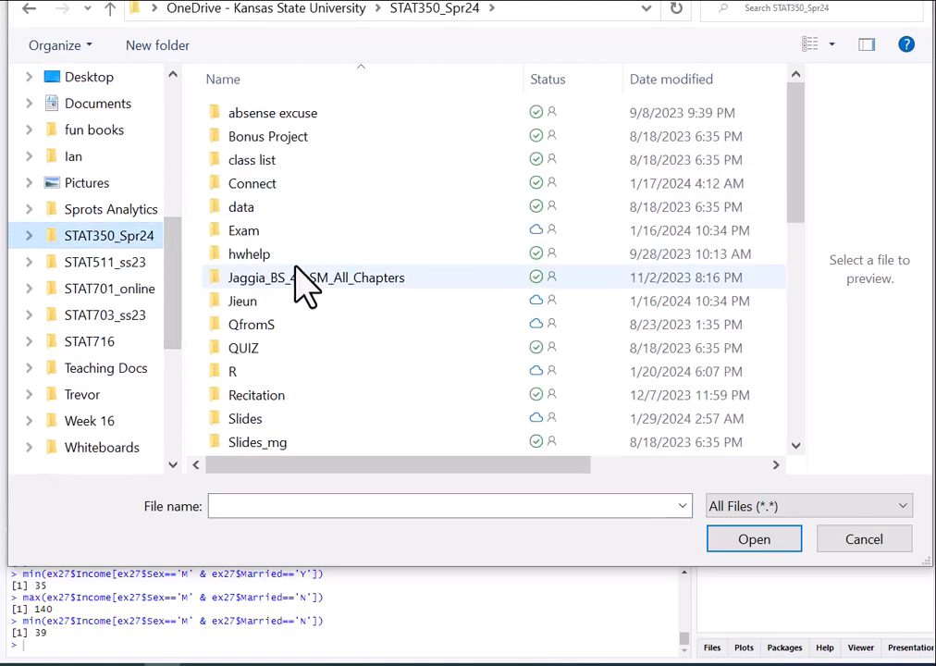
{"action": "double_click", "coordinate": [273, 395]}
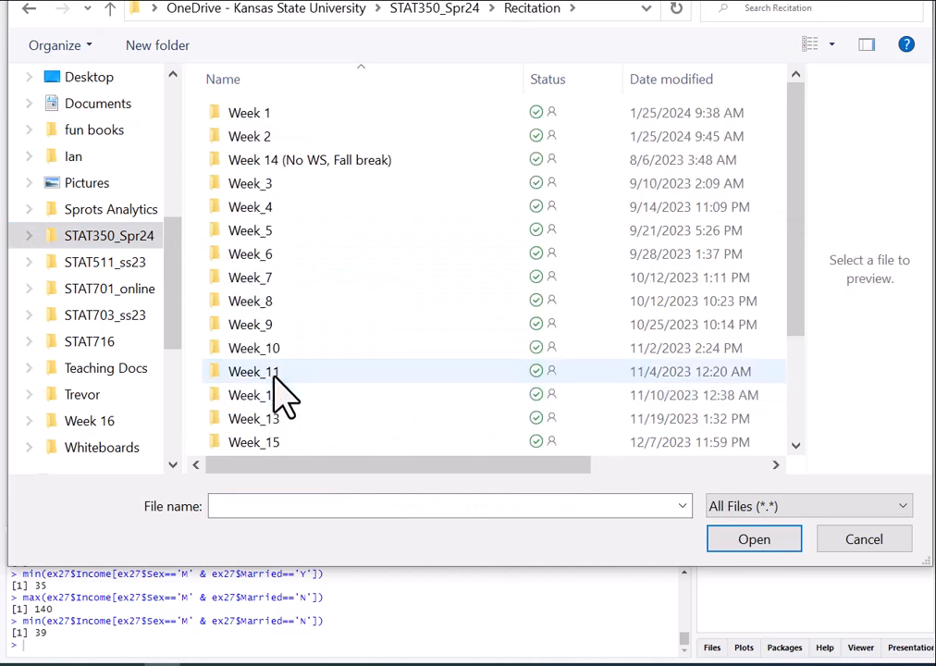
{"action": "double_click", "coordinate": [264, 114]}
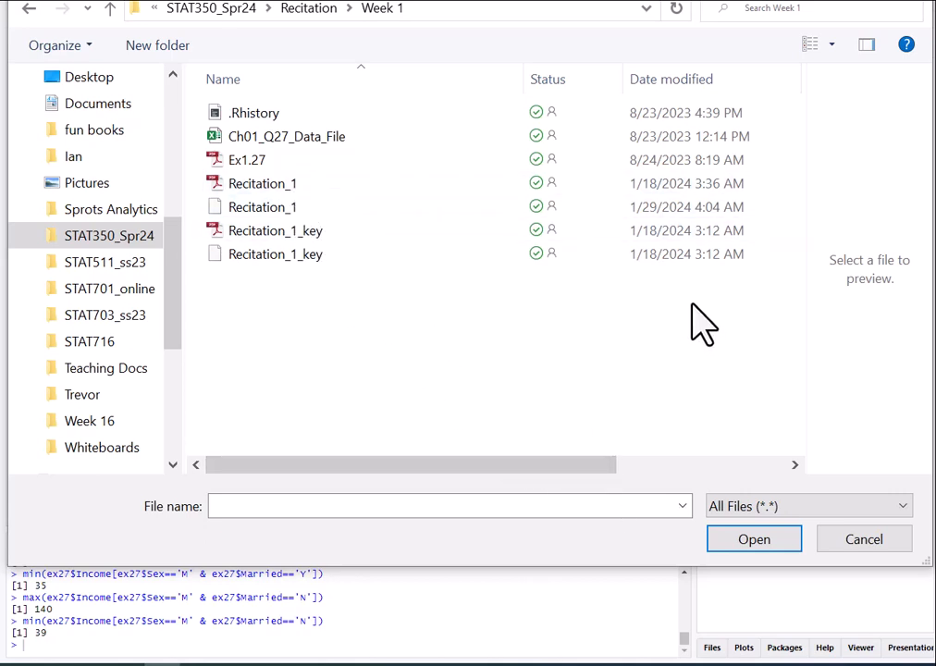
{"action": "left_click", "coordinate": [290, 209]}
{"action": "left_click", "coordinate": [754, 540]}
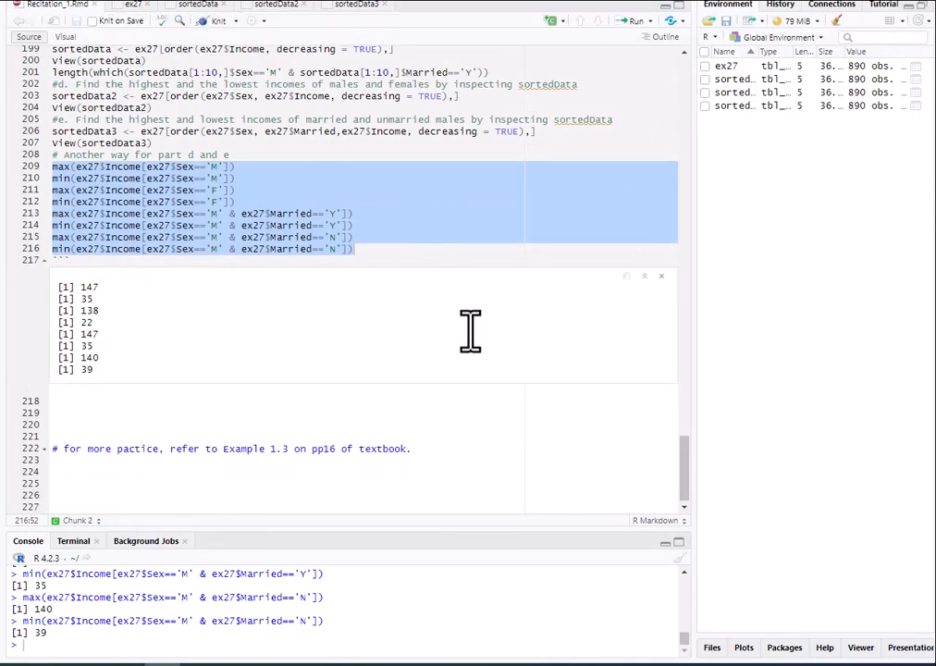
Clear the output beneath the ex27 code chunk and highlight the chunk's opening and closing delimiters.
{"action": "scroll", "coordinate": [470, 330], "scroll_direction": "up", "scroll_amount": 1}
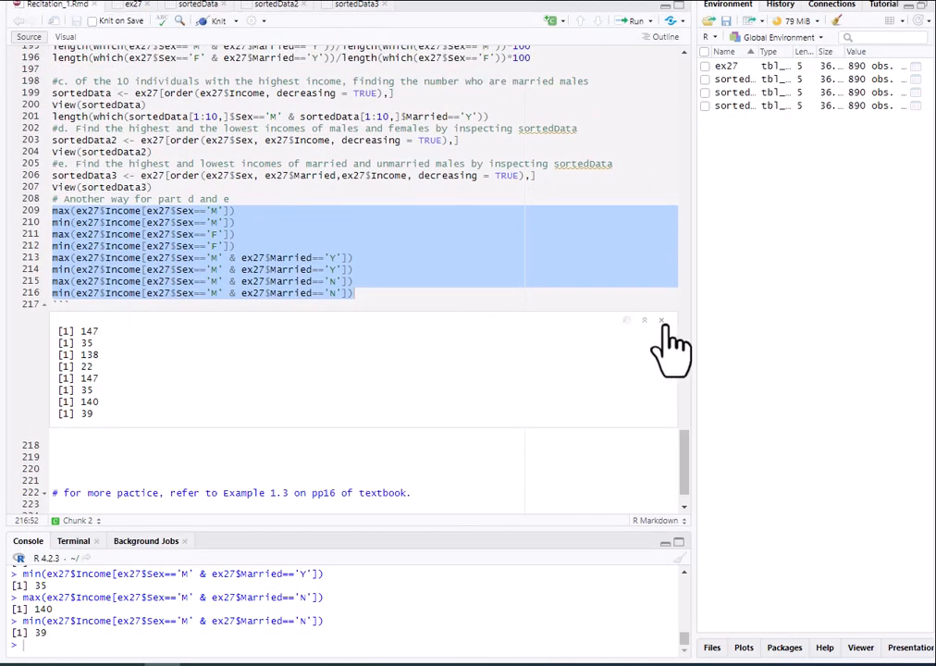
{"action": "scroll", "coordinate": [74, 277], "scroll_direction": "up", "scroll_amount": 8}
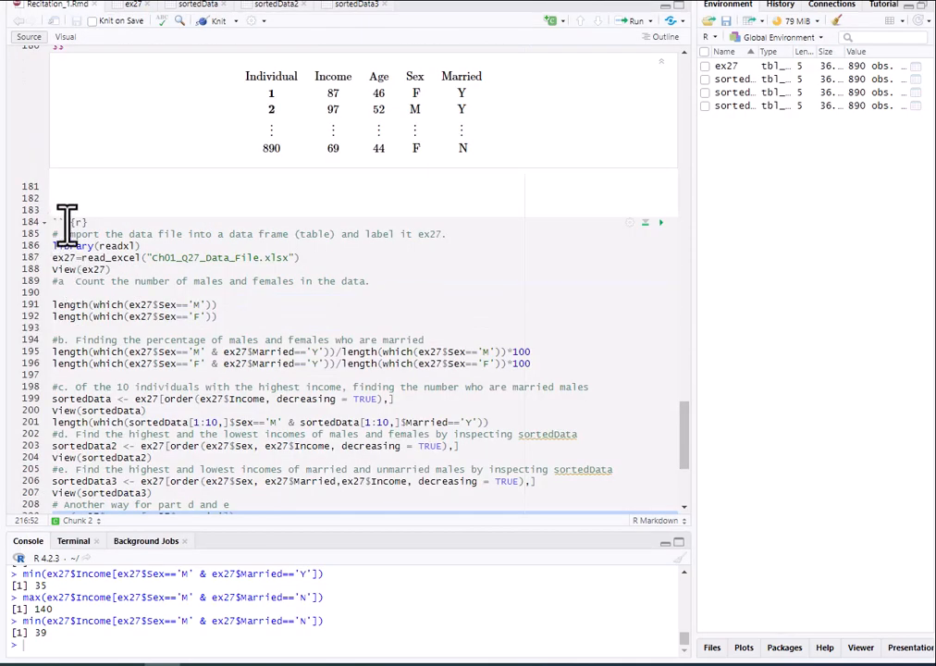
{"action": "scroll", "coordinate": [67, 222], "scroll_direction": "down", "scroll_amount": 2}
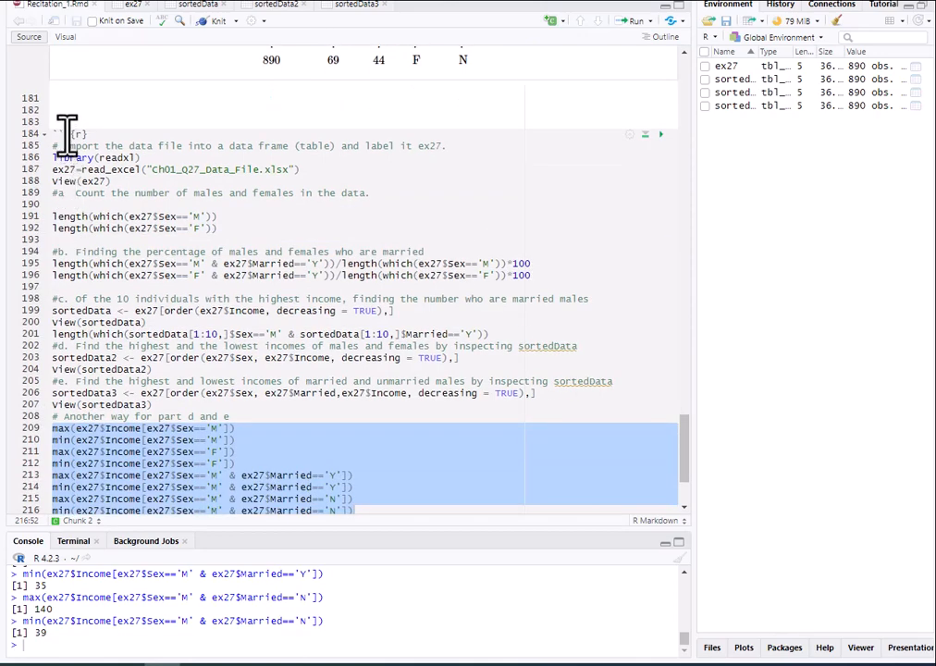
{"action": "left_click", "coordinate": [37, 132]}
{"action": "scroll", "coordinate": [102, 333], "scroll_direction": "down", "scroll_amount": 2}
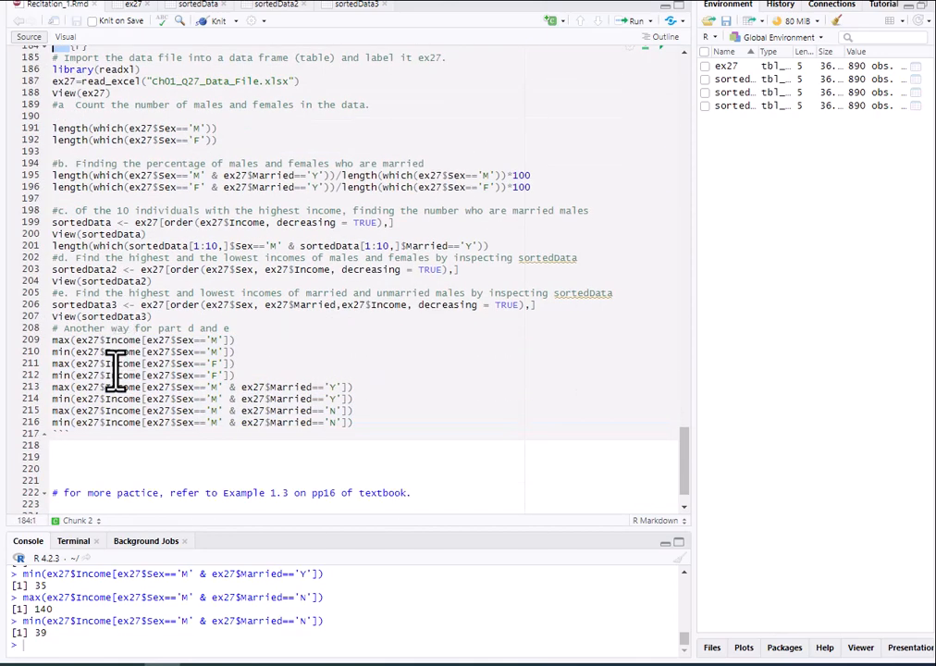
{"action": "left_click_drag", "start_coordinate": [73, 434], "coordinate": [47, 434]}
{"action": "scroll", "coordinate": [152, 242], "scroll_direction": "up", "scroll_amount": 3}
{"action": "left_click", "coordinate": [70, 134]}
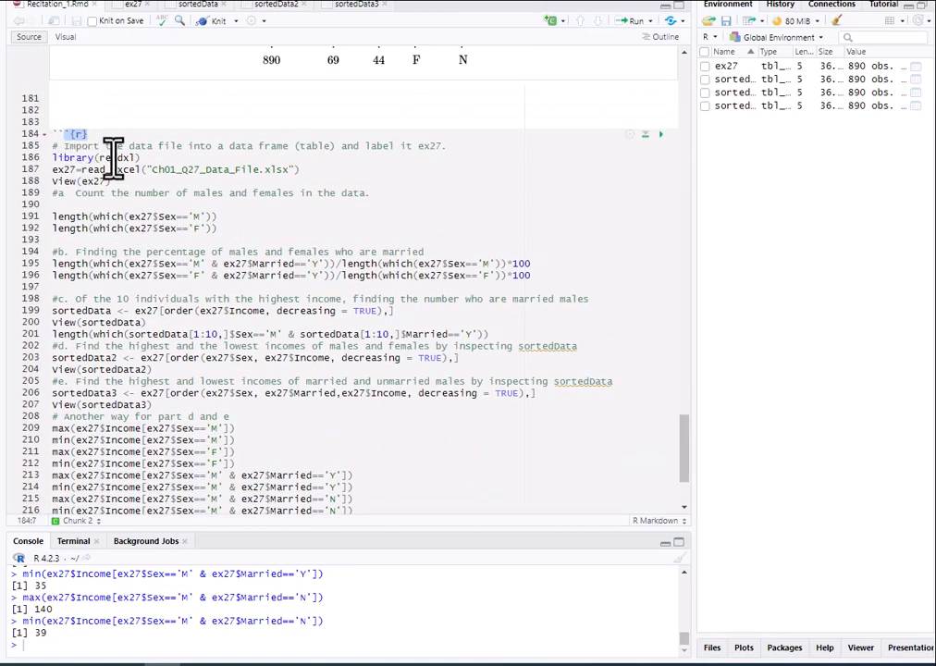
Highlight the R code inside the chunk, from the data import comment down to the max and min income lines.
{"action": "left_click_drag", "start_coordinate": [53, 145], "coordinate": [199, 397]}
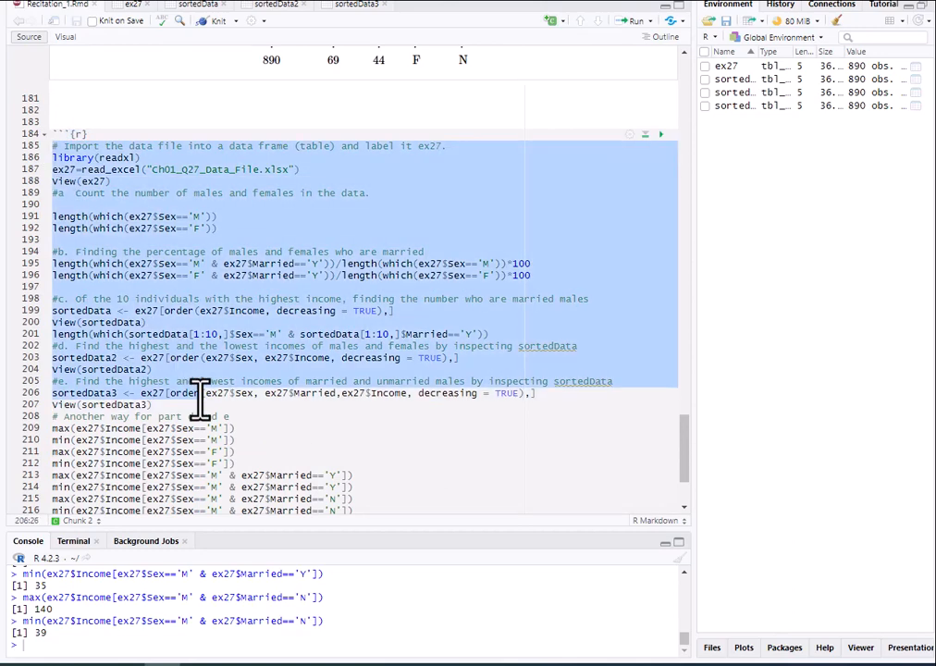
{"action": "scroll", "coordinate": [330, 209], "scroll_direction": "down", "scroll_amount": 1}
{"action": "scroll", "coordinate": [330, 209], "scroll_direction": "up", "scroll_amount": 1}
{"action": "left_click", "coordinate": [82, 170]}
{"action": "left_click_drag", "start_coordinate": [54, 146], "coordinate": [138, 487]}
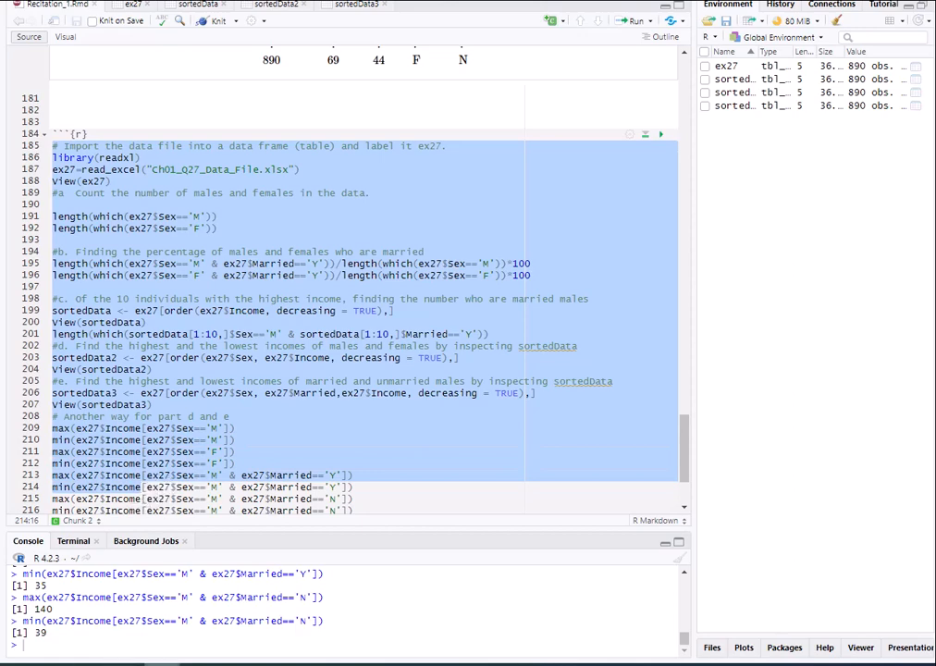
Switch to the Chrome browser and review parts a and b of question 8 in HW Assignment 1.
{"action": "left_click", "coordinate": [177, 621]}
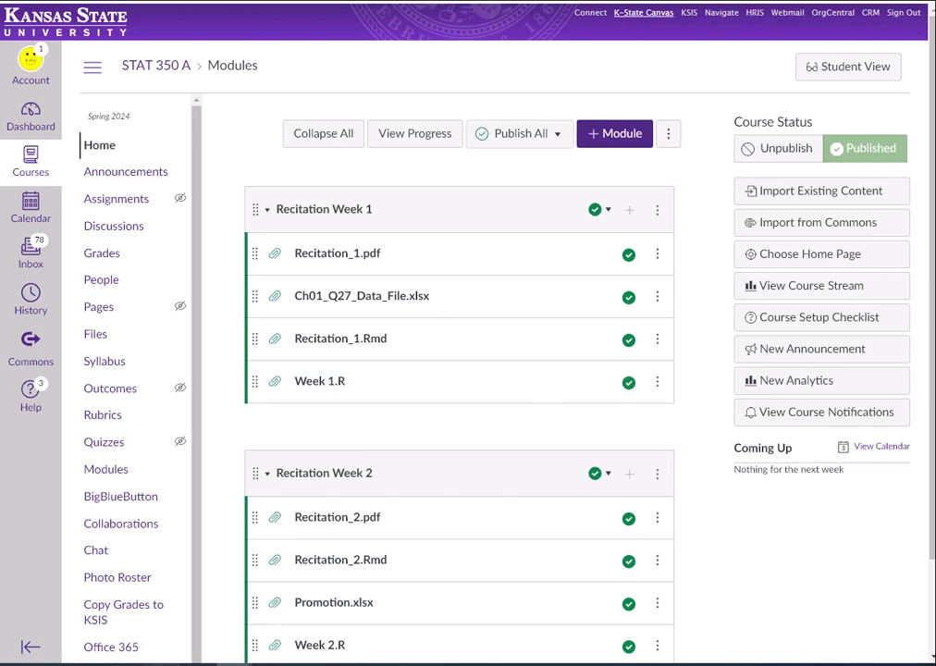
{"action": "left_click", "coordinate": [207, 658]}
{"action": "left_click", "coordinate": [570, 425]}
{"action": "scroll", "coordinate": [576, 399], "scroll_direction": "up", "scroll_amount": 1}
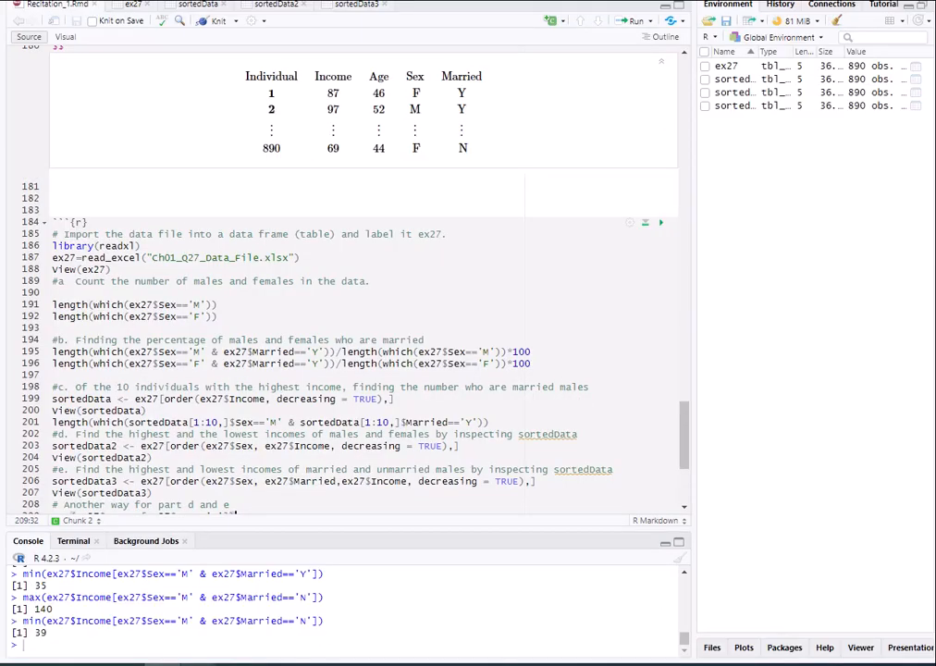
{"action": "mouse_move", "coordinate": [234, 659]}
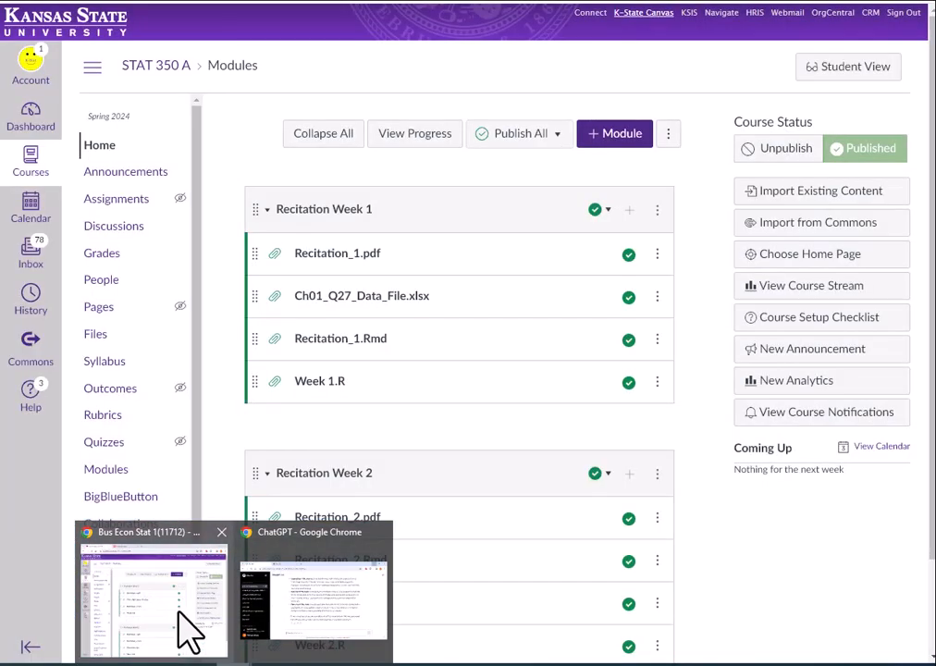
{"action": "left_click", "coordinate": [185, 629]}
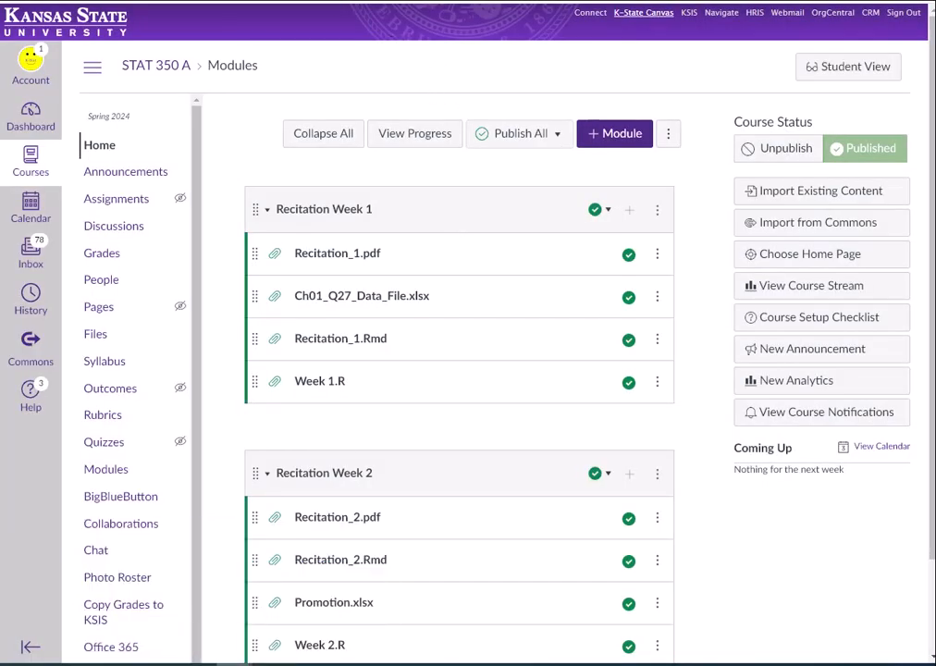
{"action": "left_click", "coordinate": [398, 1]}
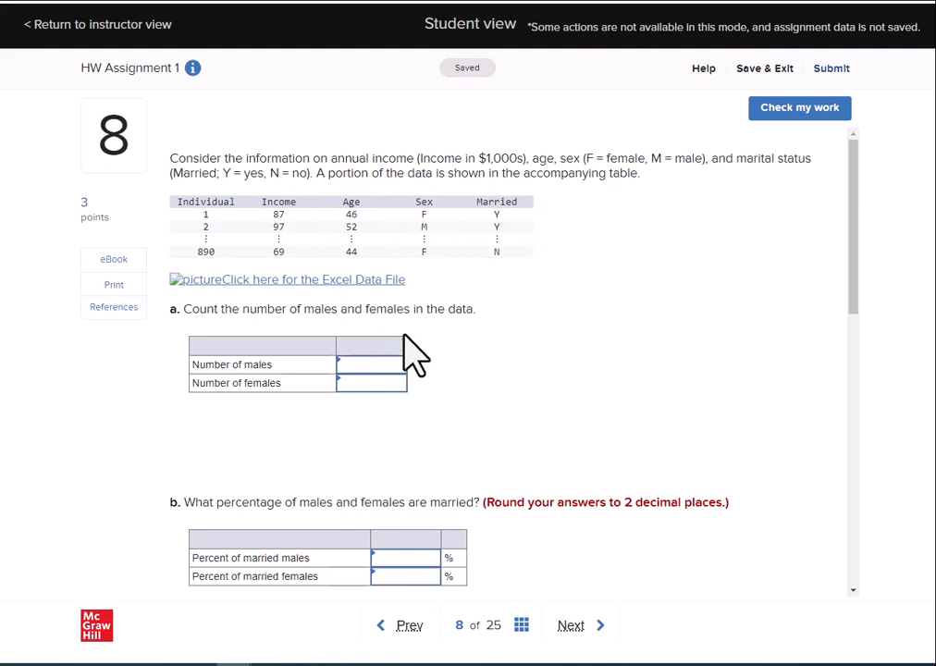
{"action": "scroll", "coordinate": [407, 333], "scroll_direction": "down", "scroll_amount": 1}
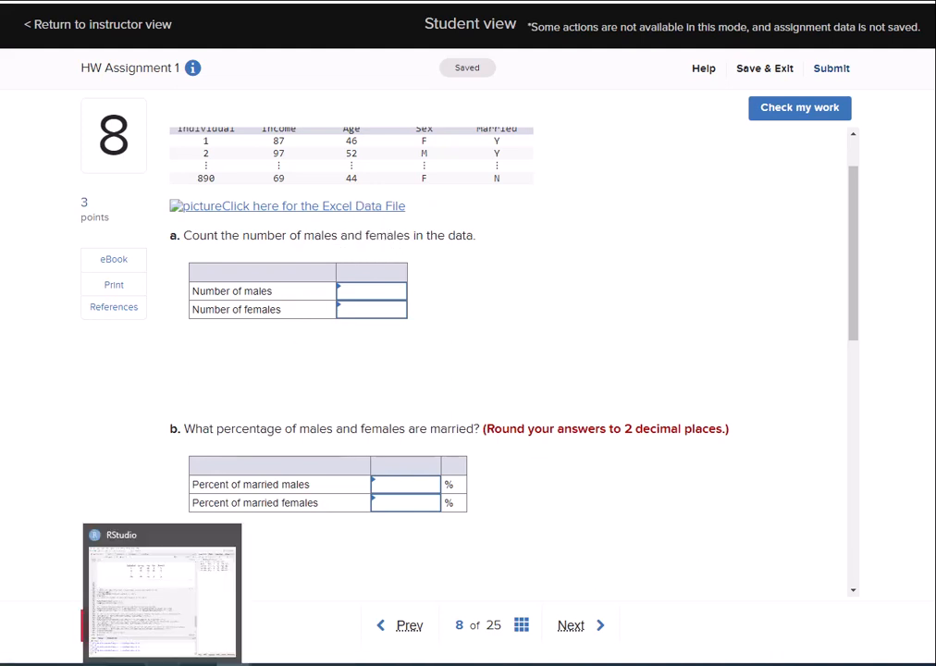
Return to RStudio and highlight the read_excel and View(ex27) lines in the exercise's code chunk.
{"action": "left_click", "coordinate": [161, 664]}
{"action": "scroll", "coordinate": [504, 264], "scroll_direction": "up", "scroll_amount": 5}
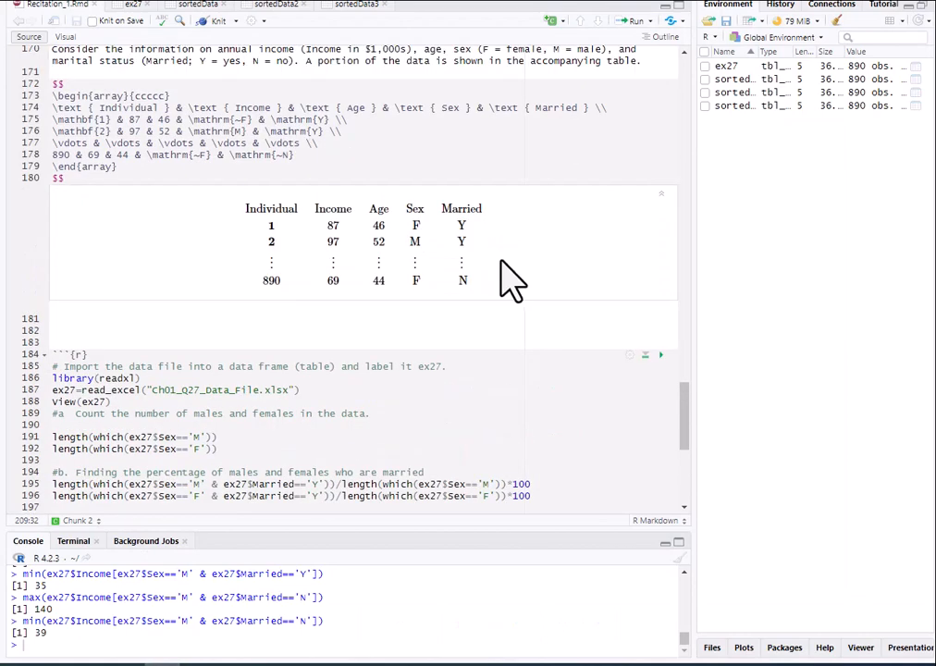
{"action": "scroll", "coordinate": [504, 269], "scroll_direction": "down", "scroll_amount": 2}
{"action": "scroll", "coordinate": [507, 270], "scroll_direction": "down", "scroll_amount": 5}
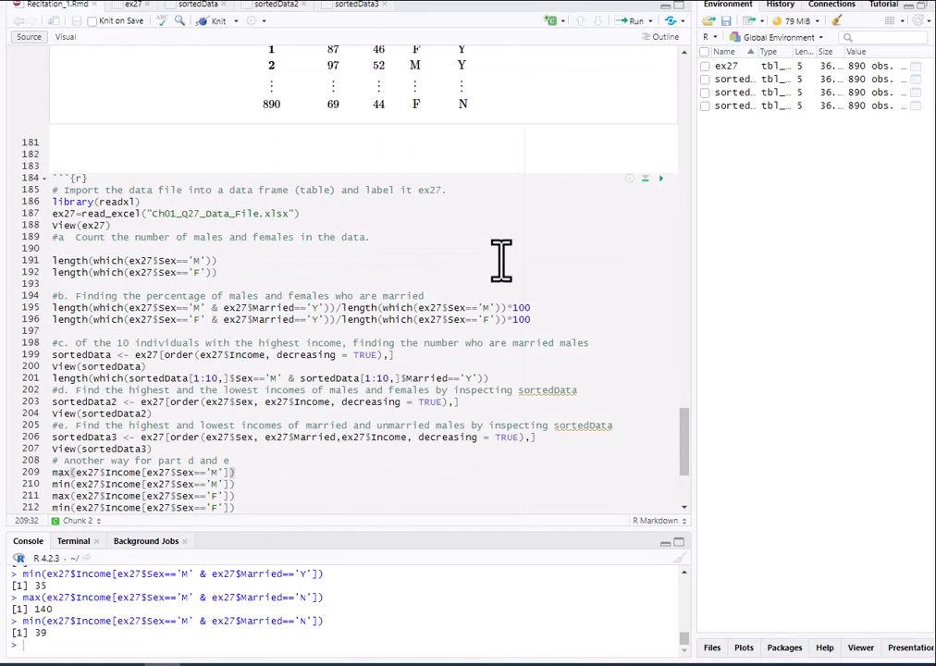
{"action": "scroll", "coordinate": [500, 261], "scroll_direction": "down", "scroll_amount": 1}
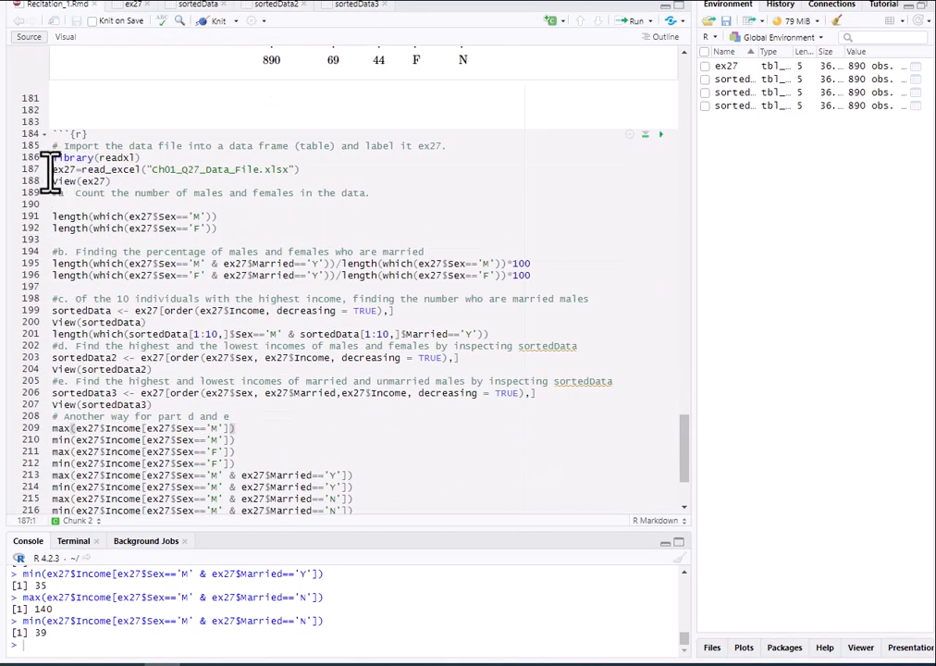
{"action": "left_click_drag", "start_coordinate": [51, 169], "coordinate": [118, 185]}
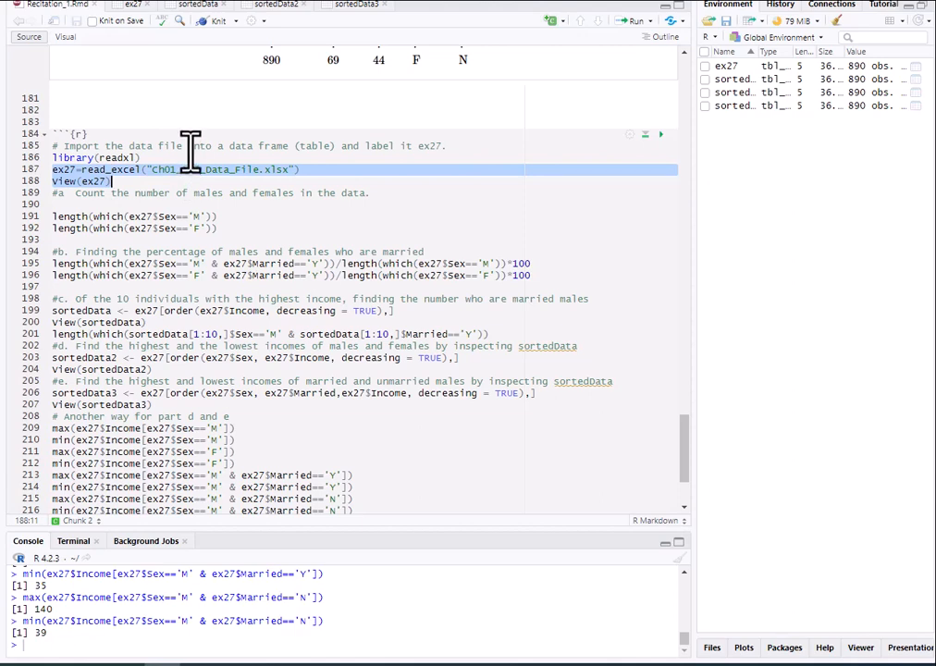
Import the Excel dataset Ch01_Q27_Data_File from the Week 1 folder with the default import options.
{"action": "left_click", "coordinate": [17, 3]}
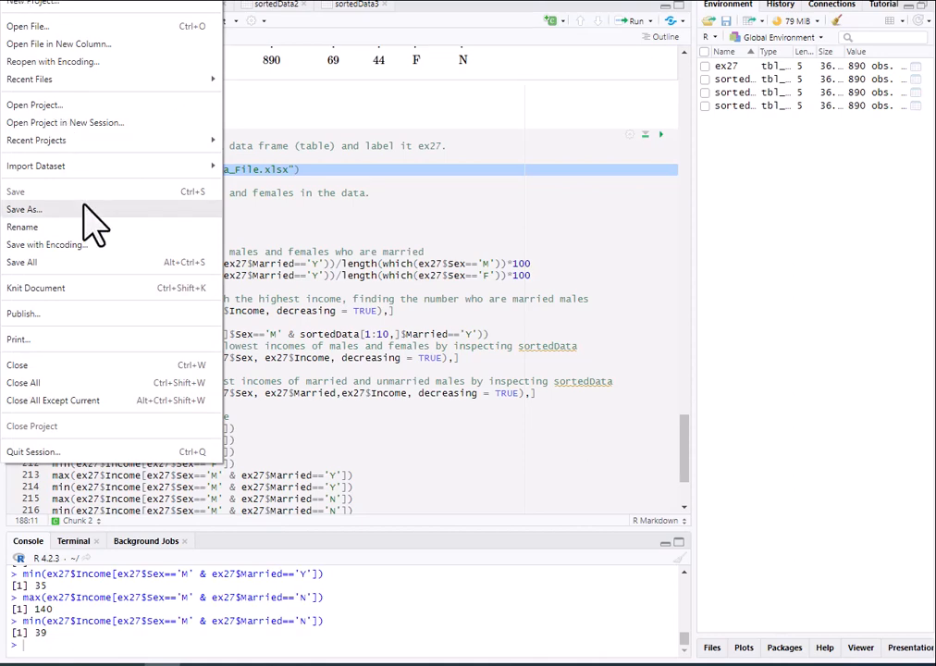
{"action": "mouse_move", "coordinate": [41, 167]}
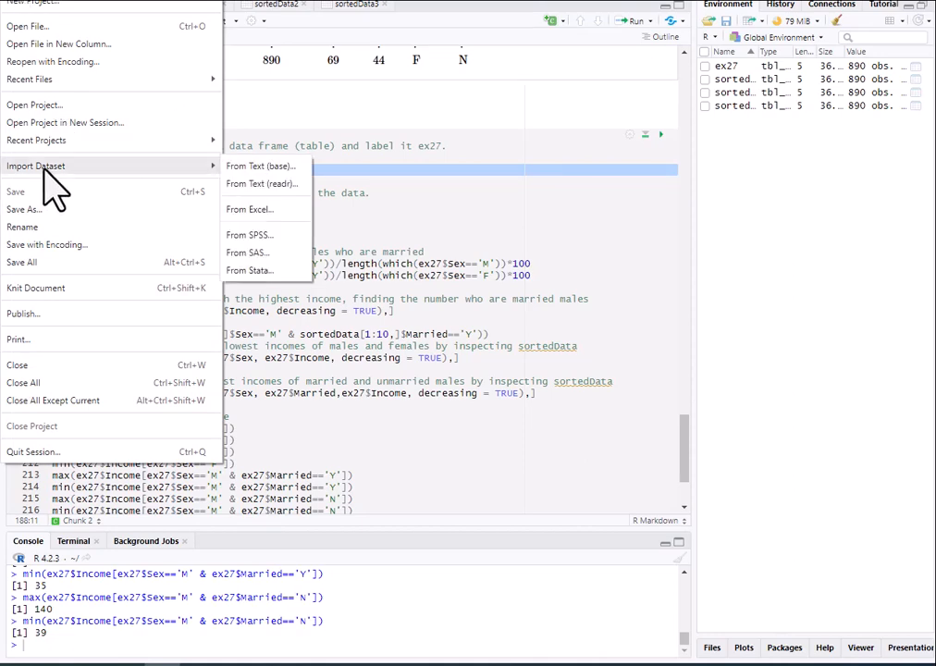
{"action": "left_click", "coordinate": [252, 209]}
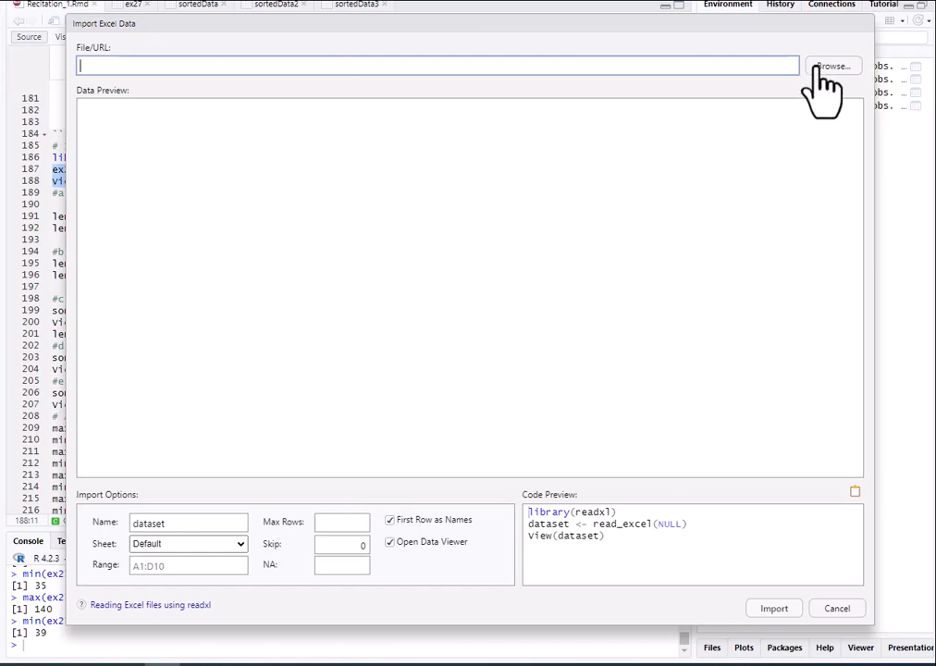
{"action": "left_click", "coordinate": [819, 67]}
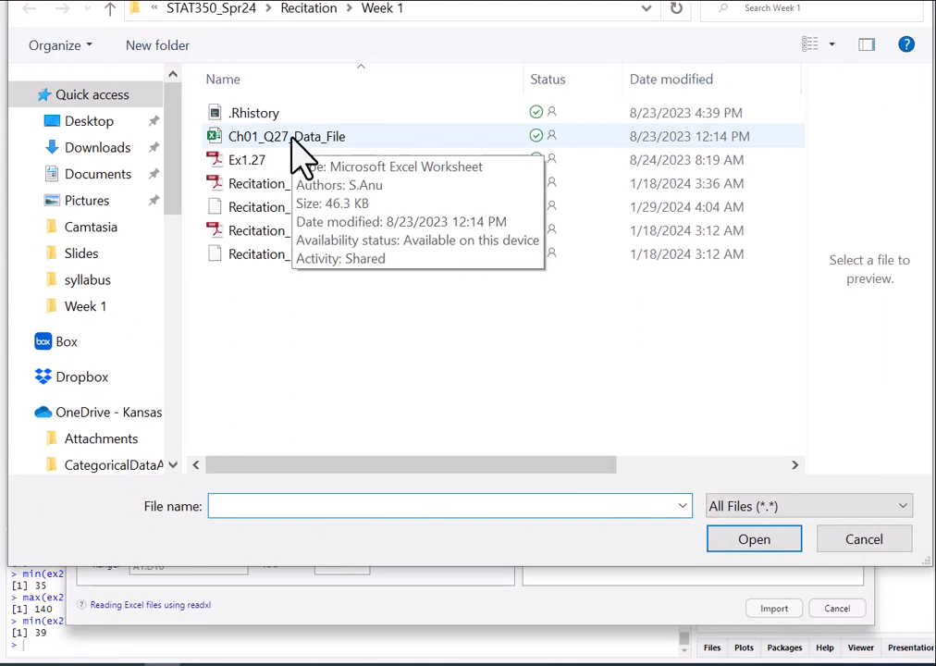
{"action": "left_click", "coordinate": [293, 155]}
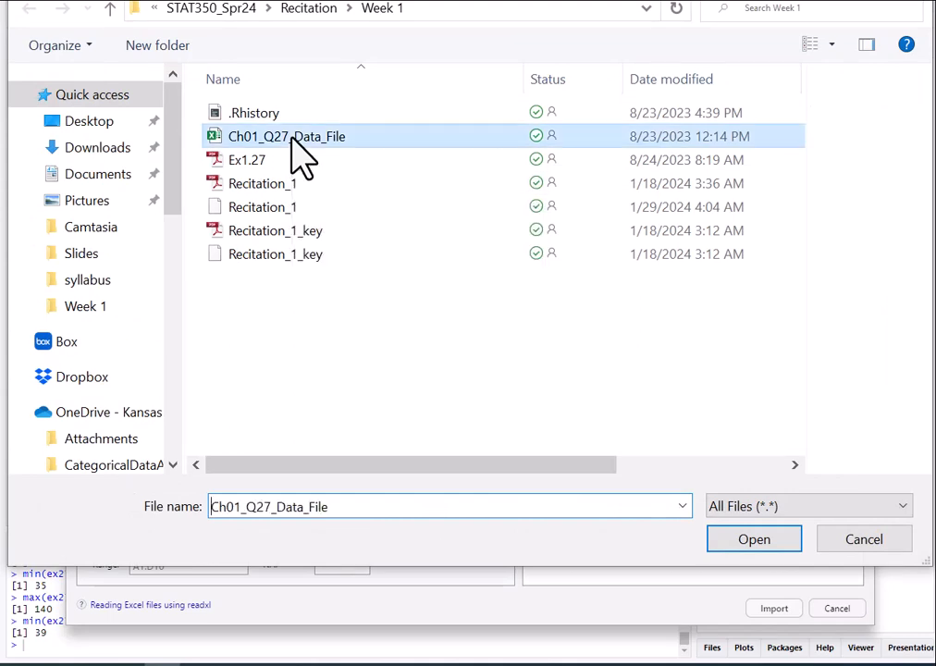
{"action": "left_click", "coordinate": [752, 544]}
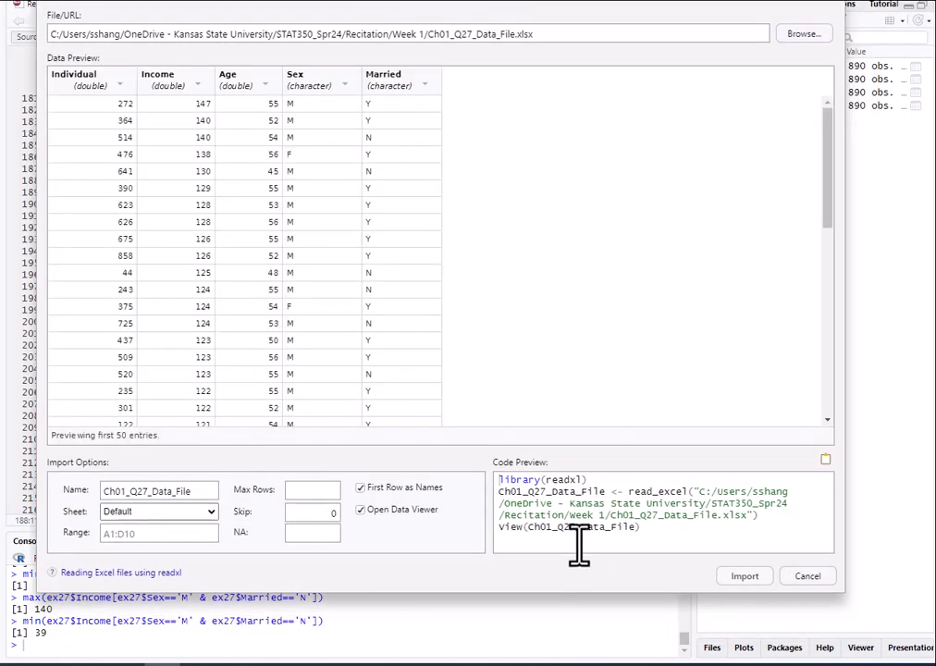
{"action": "left_click", "coordinate": [744, 576]}
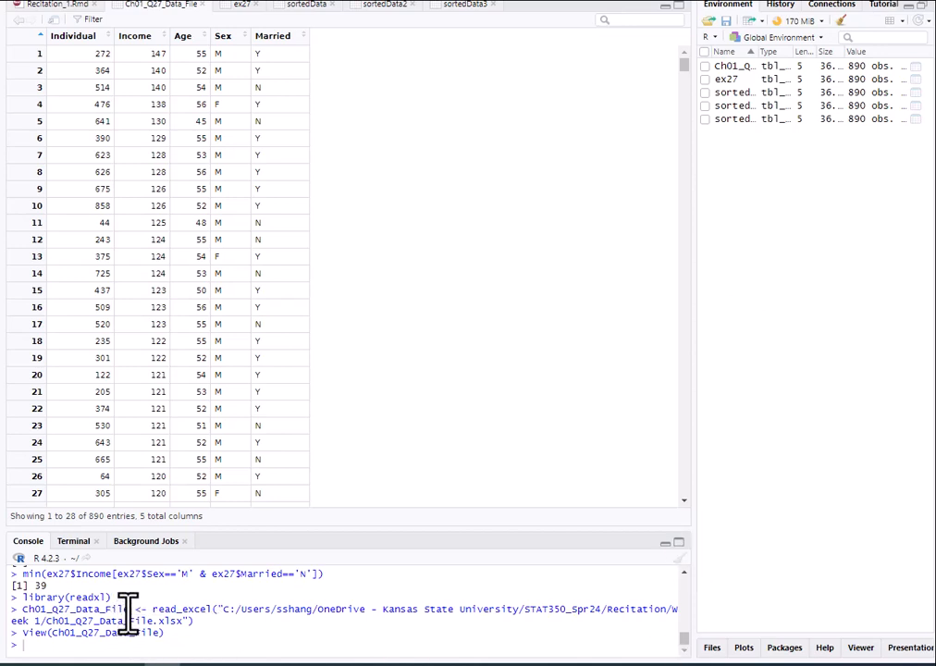
Highlight the dataset name and readxl library call in the console, and close the Ch01_Q27_Data_File data view.
{"action": "left_click_drag", "start_coordinate": [128, 615], "coordinate": [26, 619]}
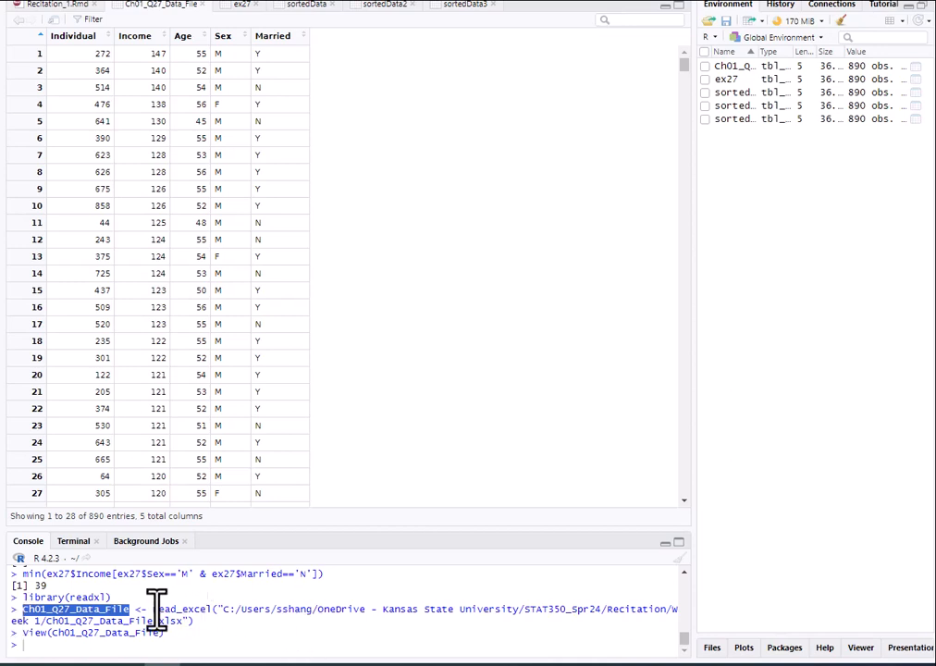
{"action": "left_click_drag", "start_coordinate": [112, 598], "coordinate": [92, 596]}
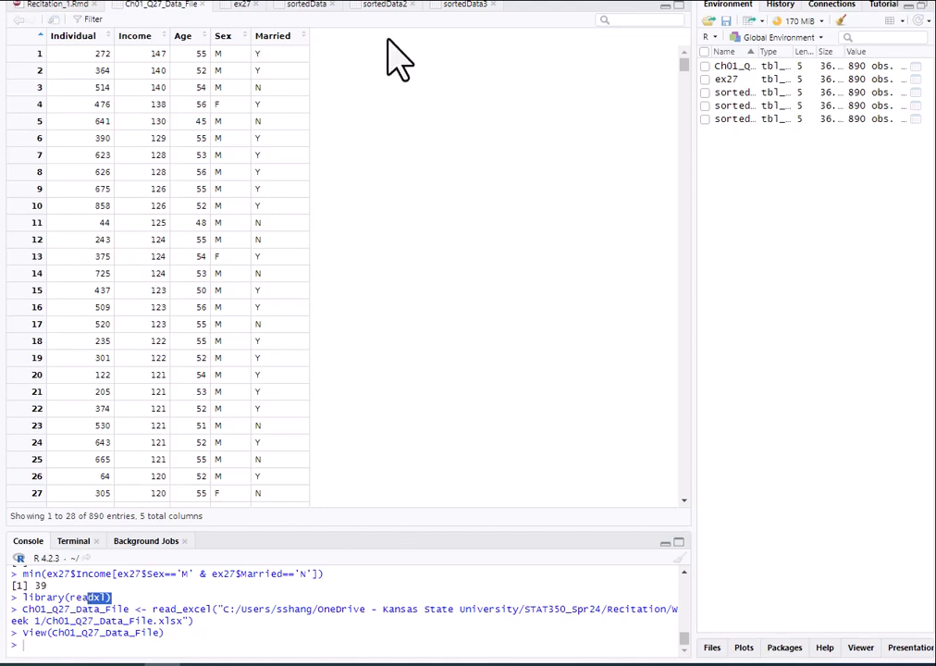
{"action": "left_click", "coordinate": [202, 6]}
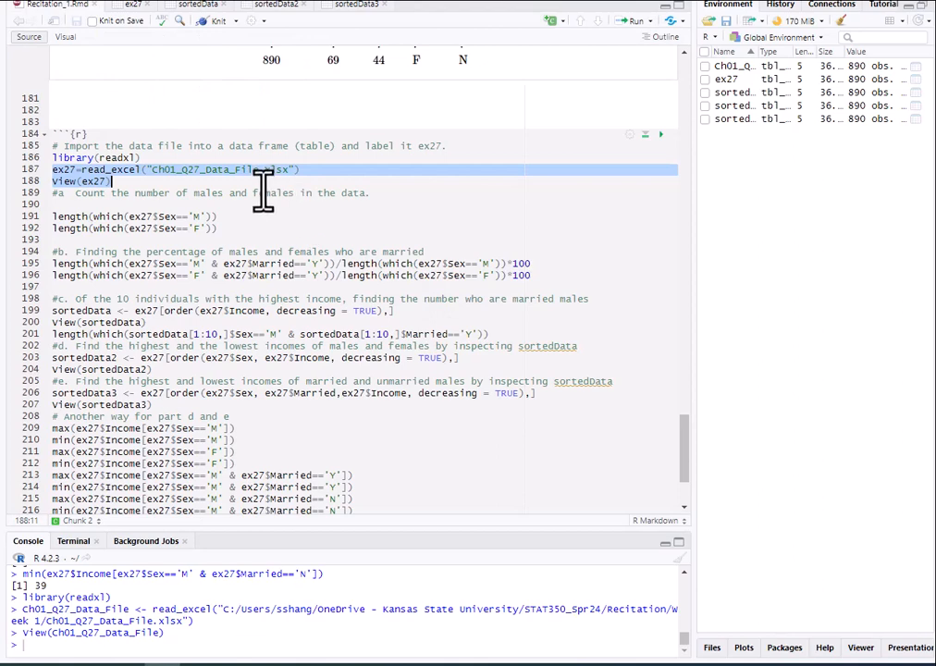
Close the open data views for ex27, sortedData, sortedData2 and sortedData3, leaving the R Markdown file open.
{"action": "left_click", "coordinate": [136, 5]}
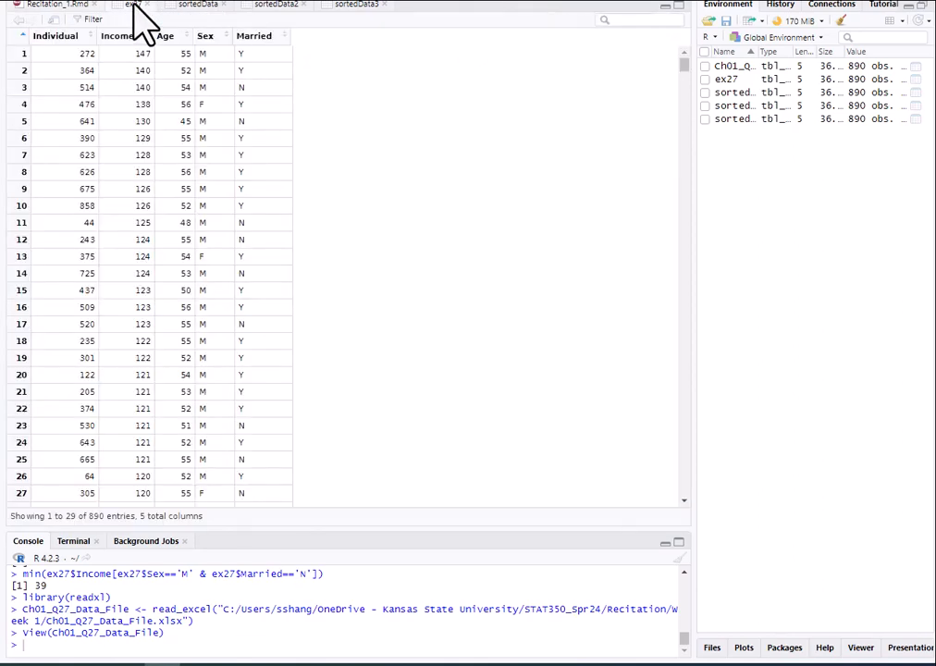
{"action": "left_click", "coordinate": [147, 4]}
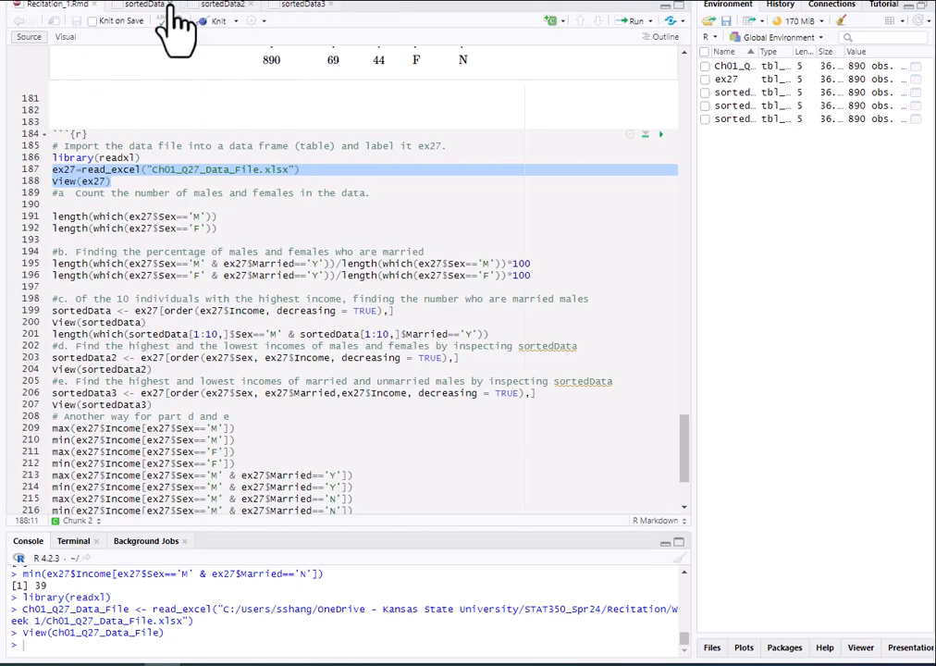
{"action": "left_click", "coordinate": [255, 4]}
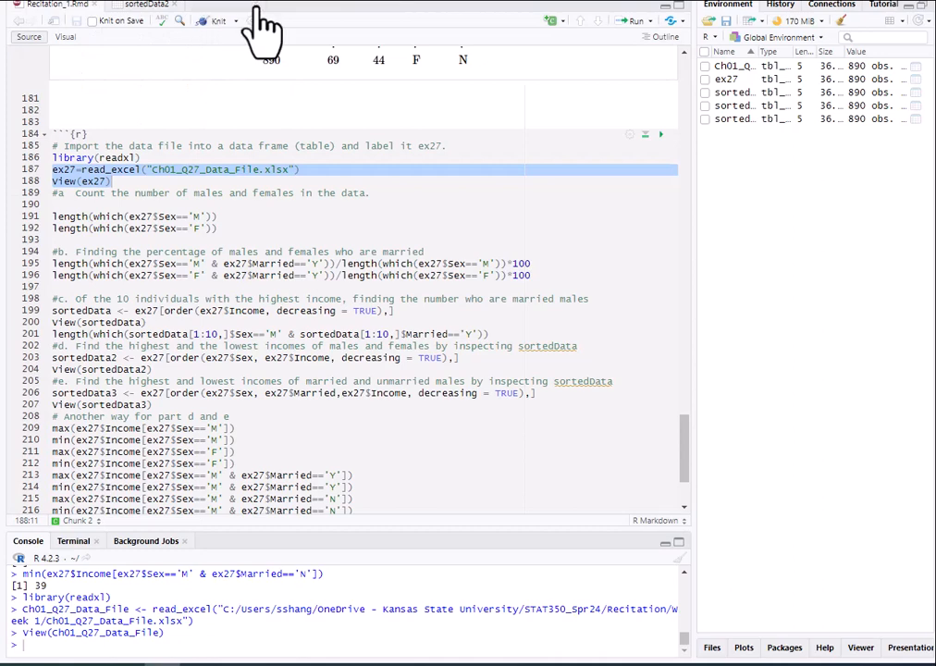
Run the library(readxl), read_excel and View(ex27) lines of the code chunk to load the data as ex27.
{"action": "left_click", "coordinate": [375, 194]}
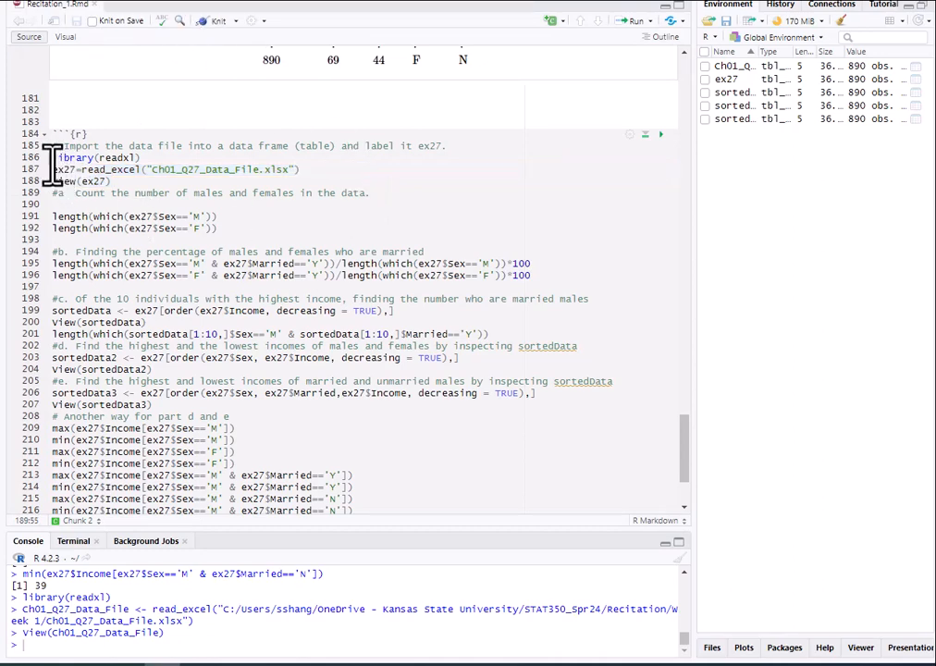
{"action": "left_click_drag", "start_coordinate": [52, 164], "coordinate": [126, 185]}
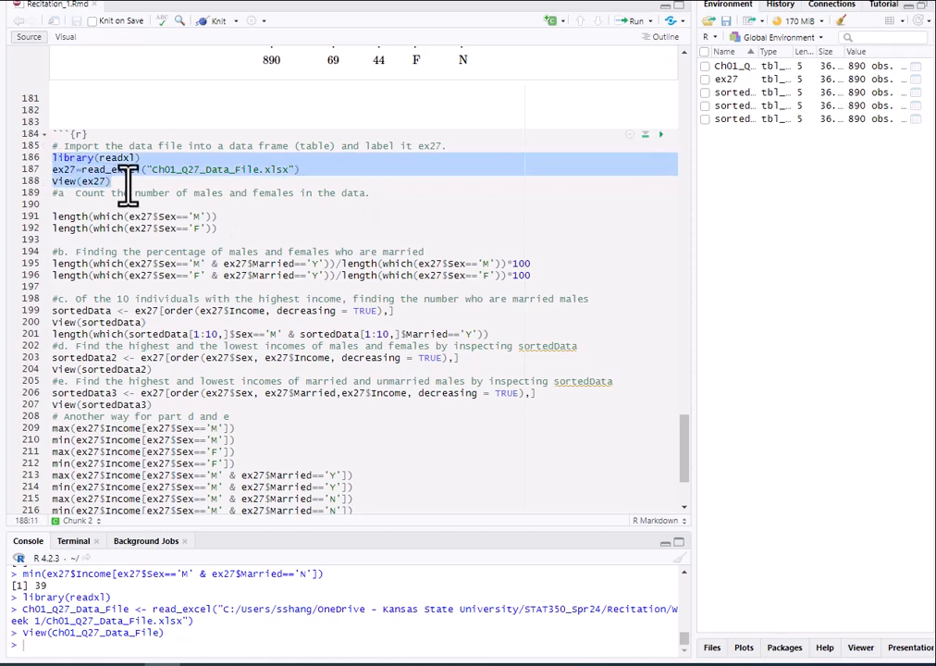
{"action": "left_click", "coordinate": [647, 22]}
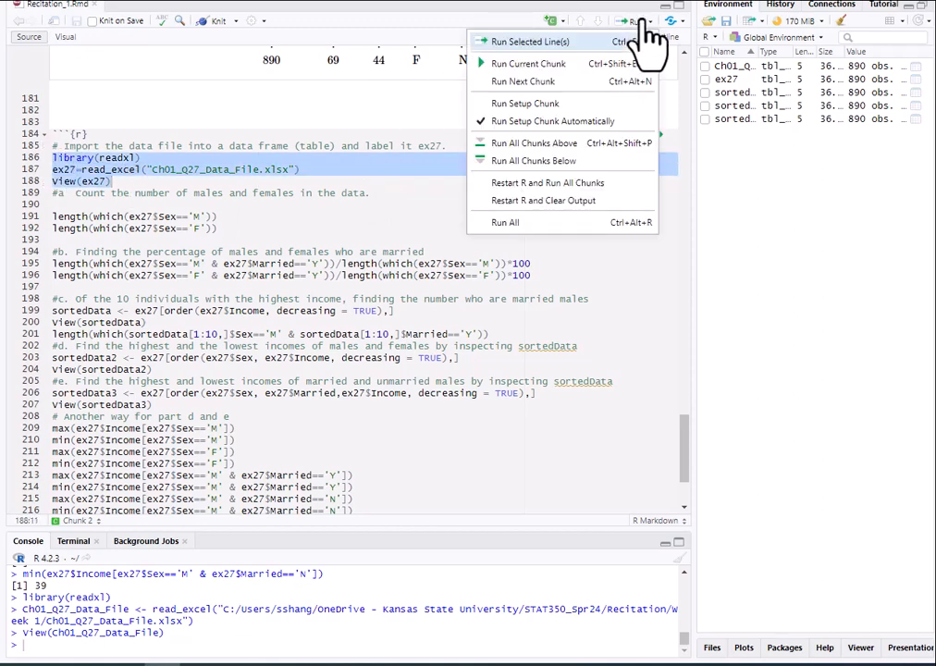
{"action": "left_click", "coordinate": [562, 42]}
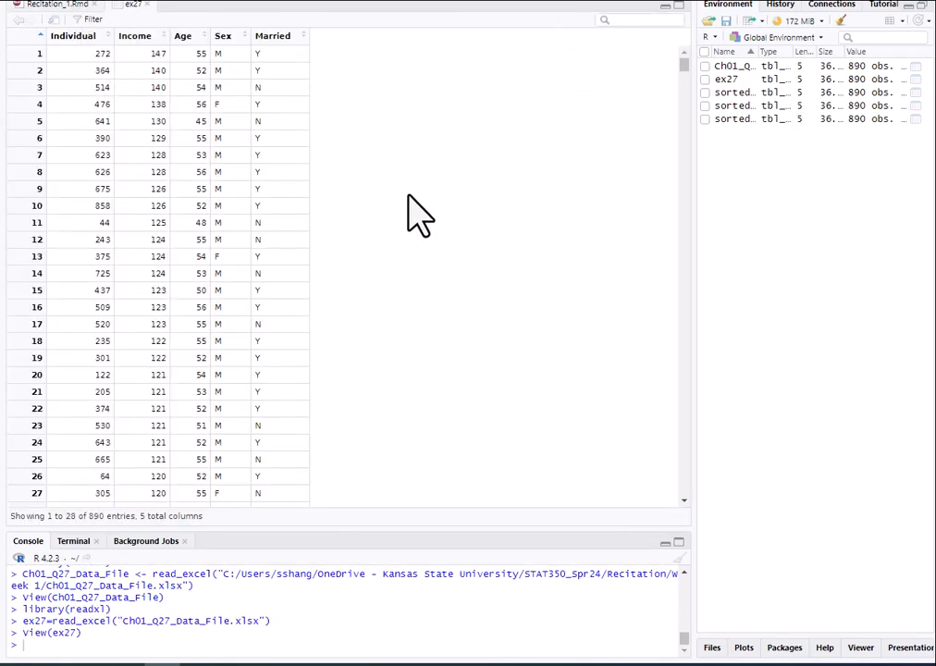
Browse the rows of the ex27 data table and return to the Recitation_1.Rmd script.
{"action": "scroll", "coordinate": [309, 175], "scroll_direction": "down", "scroll_amount": 15}
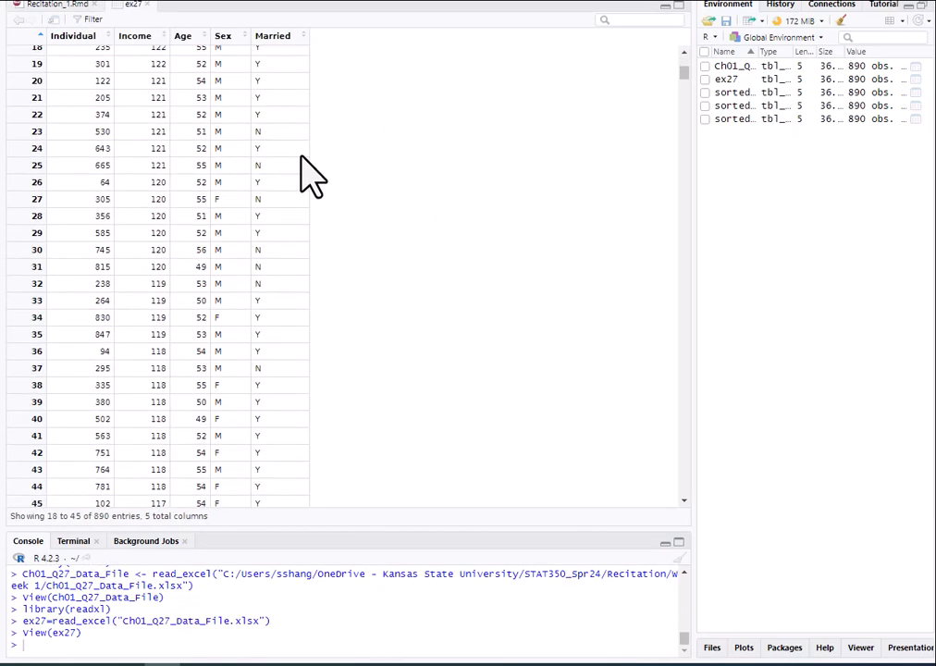
{"action": "left_click_drag", "start_coordinate": [681, 110], "coordinate": [681, 350]}
{"action": "left_click_drag", "start_coordinate": [675, 246], "coordinate": [621, 50]}
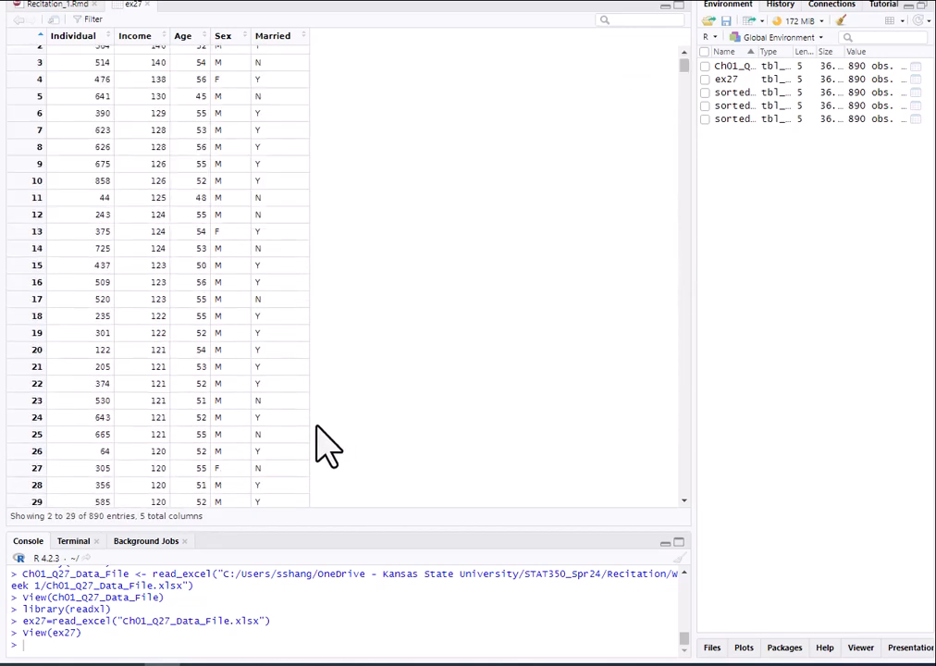
{"action": "left_click", "coordinate": [70, 9]}
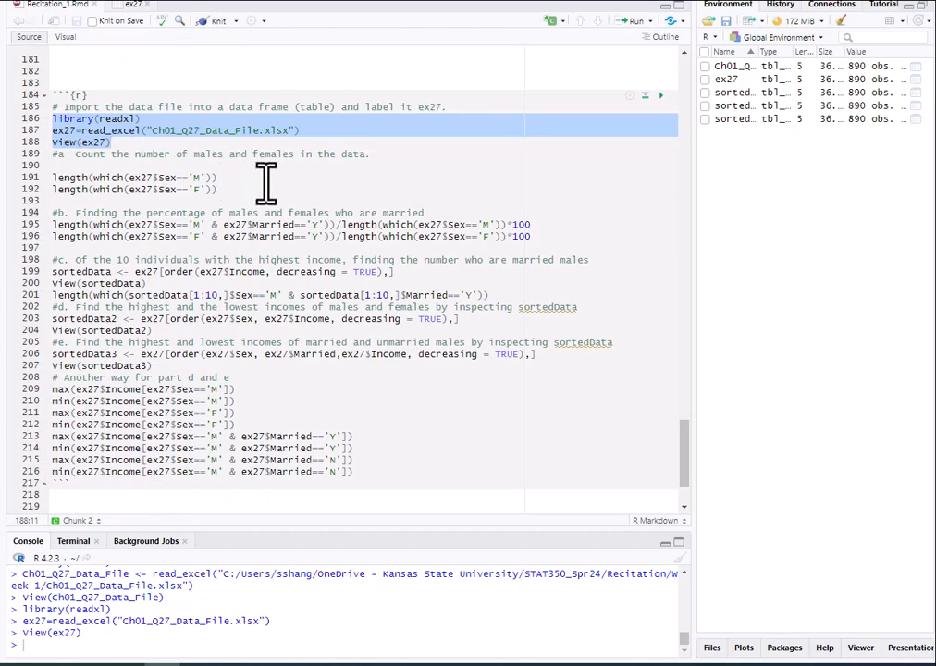
Reopen the ex27 table, examine its Sex column from the first to the last row, and highlight the last row's number.
{"action": "left_click", "coordinate": [131, 5]}
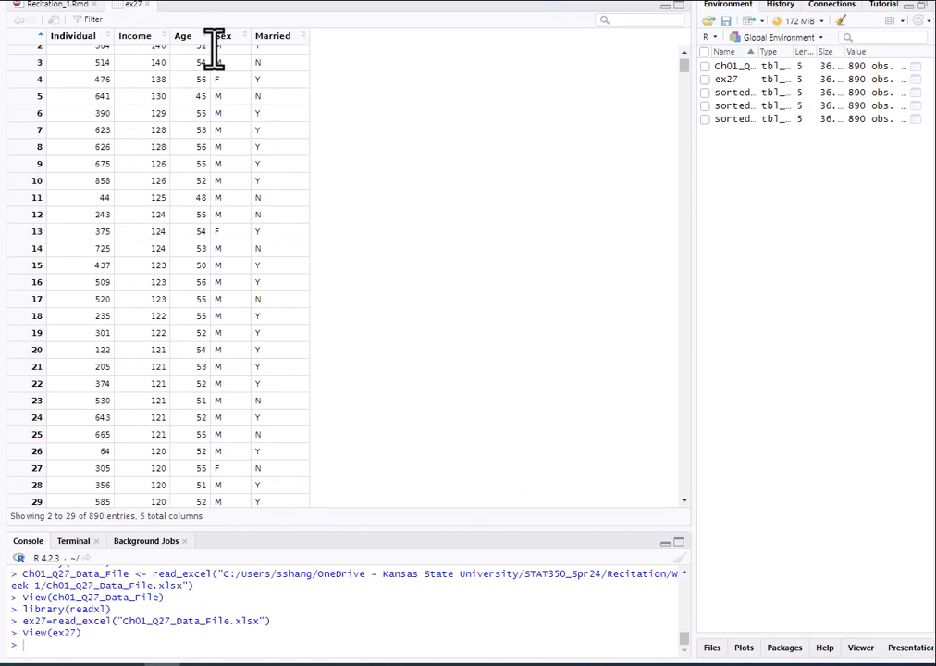
{"action": "scroll", "coordinate": [246, 193], "scroll_direction": "up", "scroll_amount": 1}
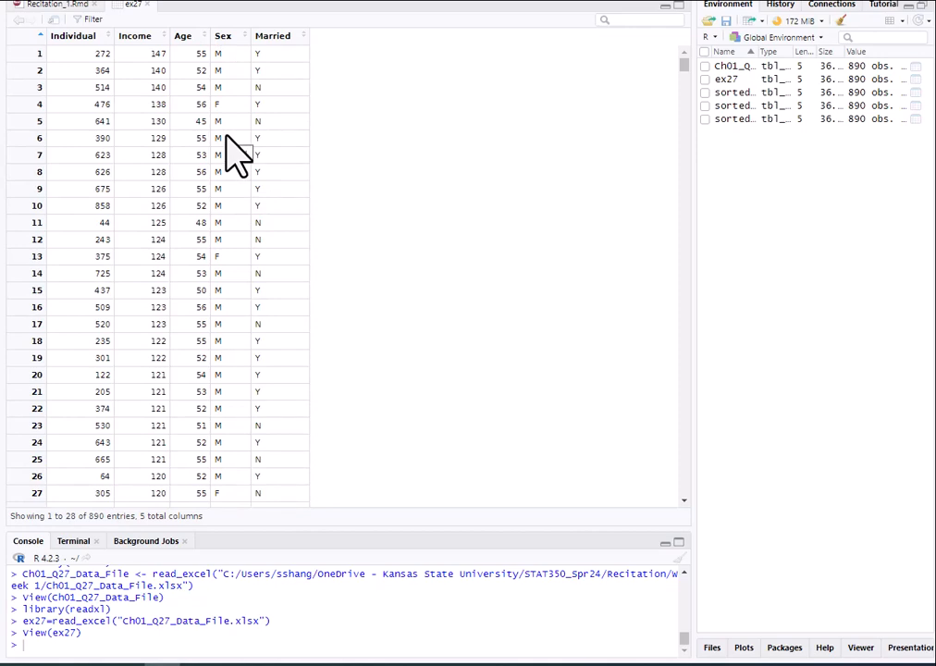
{"action": "scroll", "coordinate": [237, 157], "scroll_direction": "down", "scroll_amount": 20}
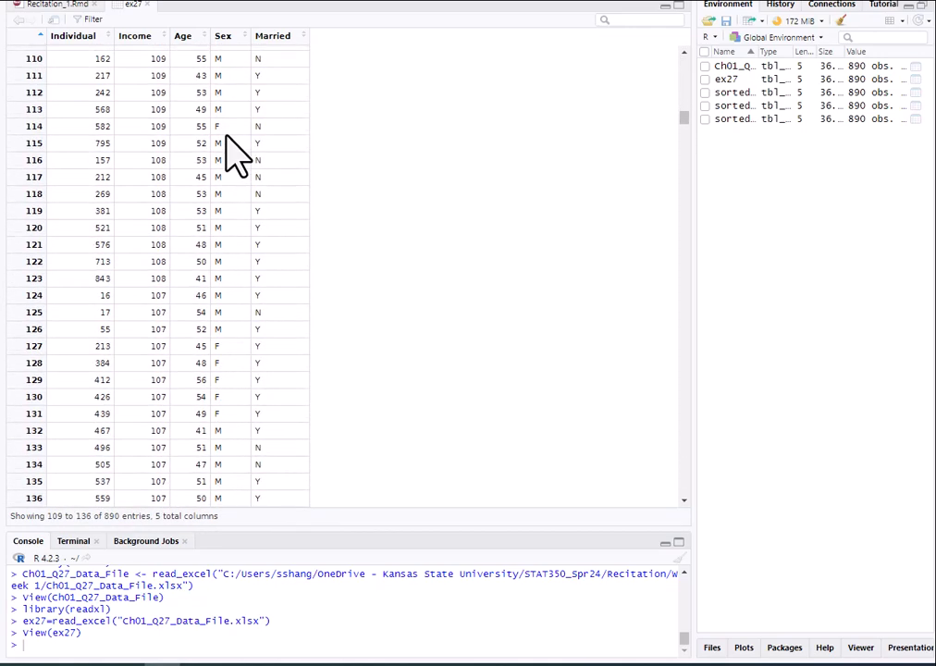
{"action": "scroll", "coordinate": [237, 157], "scroll_direction": "down", "scroll_amount": 12}
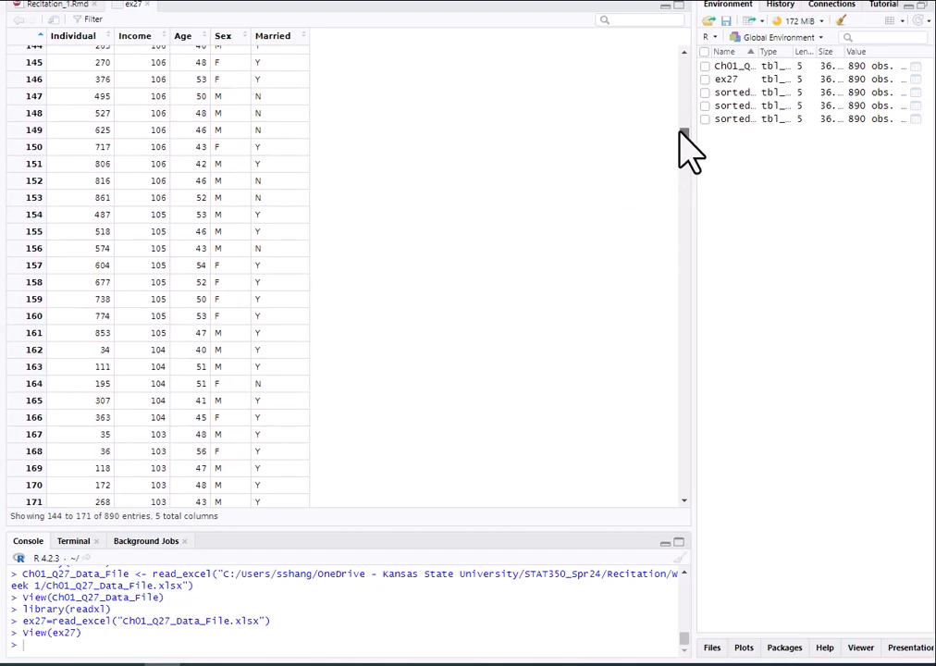
{"action": "left_click_drag", "start_coordinate": [680, 133], "coordinate": [660, 203]}
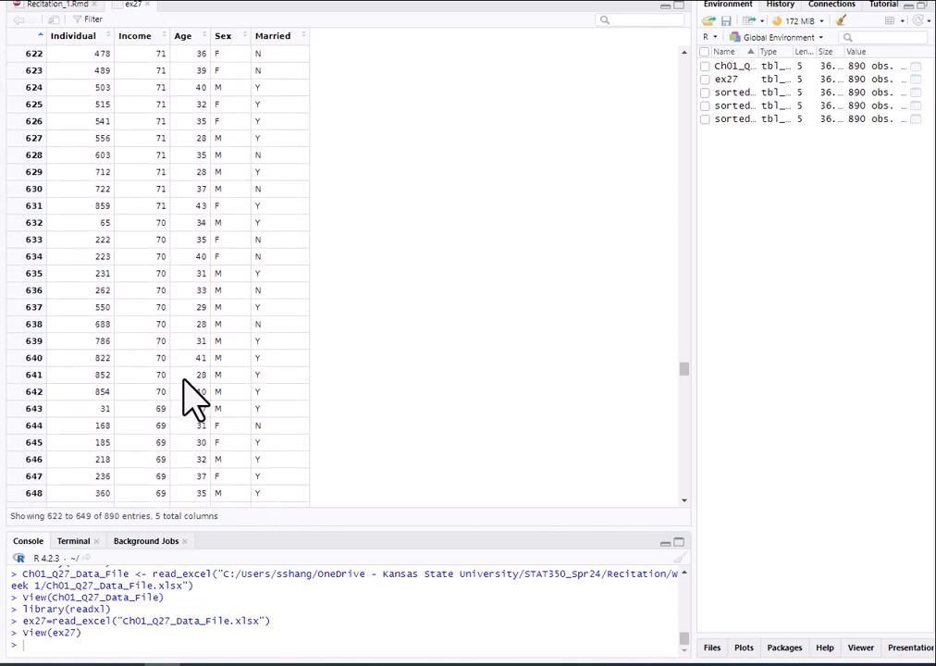
{"action": "scroll", "coordinate": [192, 398], "scroll_direction": "down", "scroll_amount": 20}
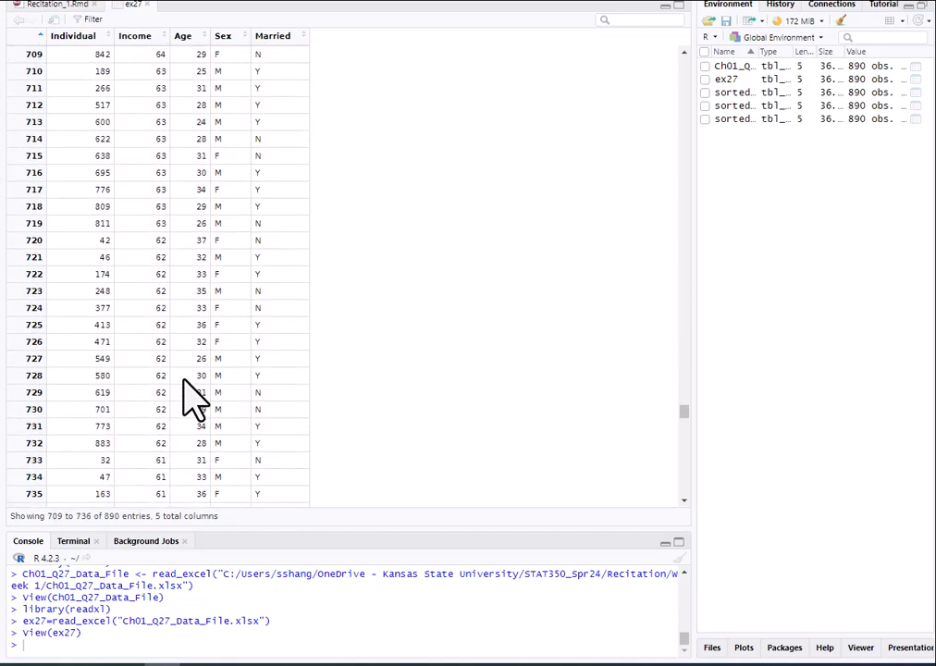
{"action": "scroll", "coordinate": [192, 398], "scroll_direction": "down", "scroll_amount": 20}
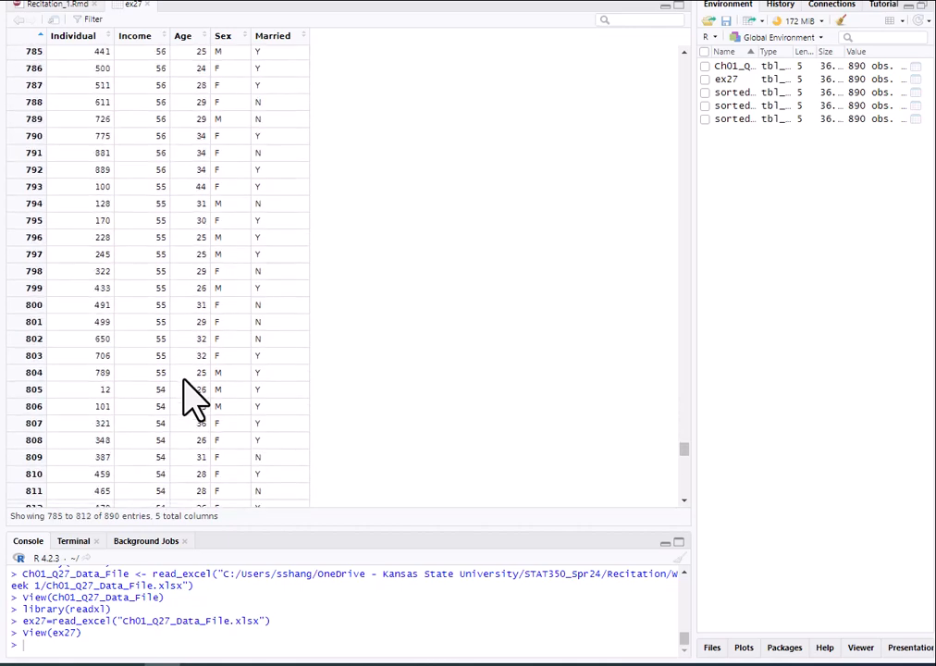
{"action": "scroll", "coordinate": [193, 397], "scroll_direction": "down", "scroll_amount": 9}
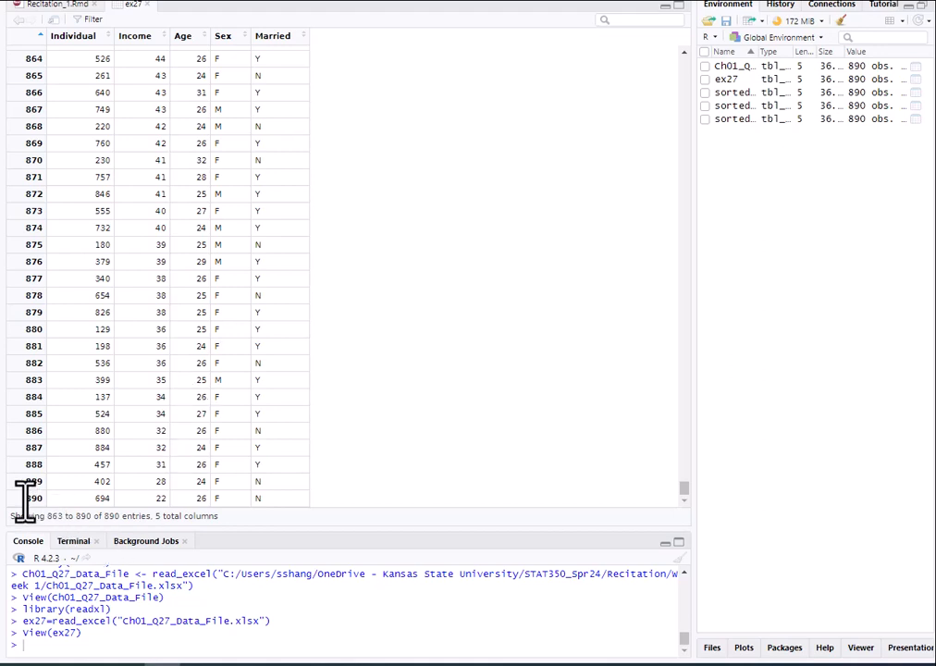
{"action": "left_click_drag", "start_coordinate": [25, 499], "coordinate": [45, 502]}
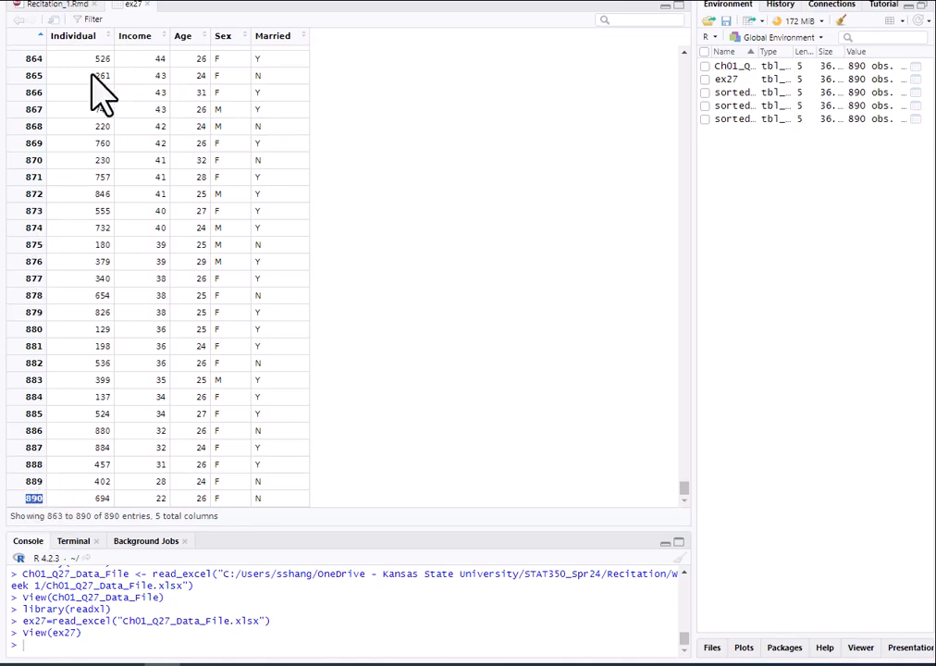
Run the two part a lines in Recitation_1.Rmd that count males and females, and highlight the male count in the output.
{"action": "left_click", "coordinate": [53, 7]}
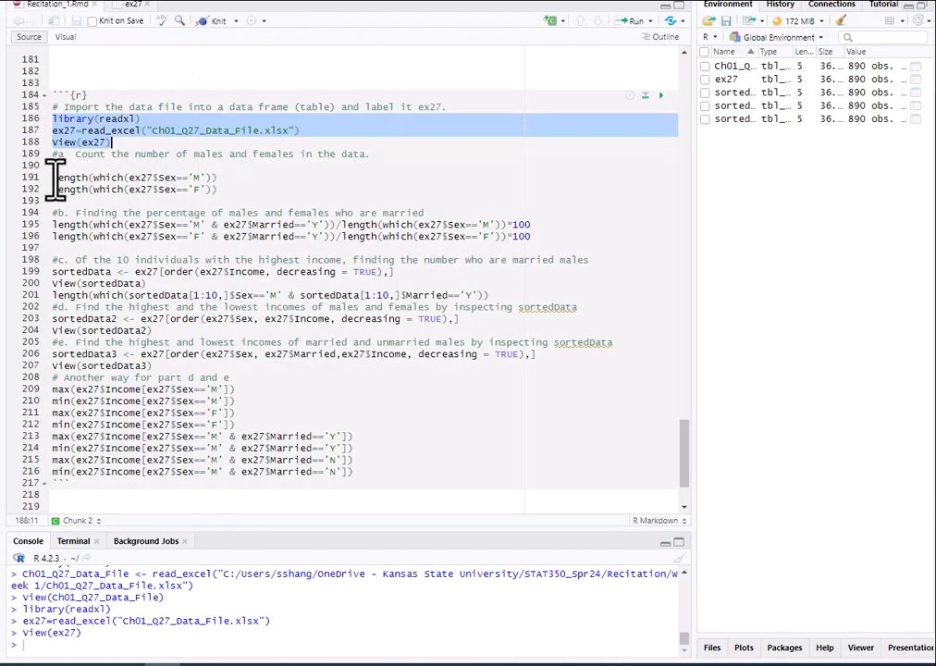
{"action": "left_click_drag", "start_coordinate": [55, 178], "coordinate": [240, 202]}
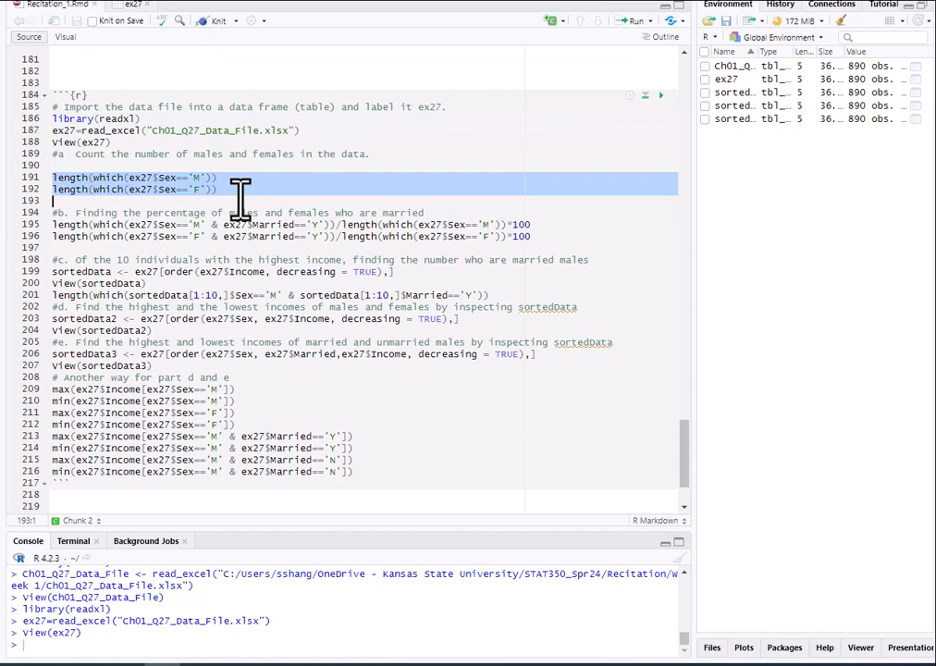
{"action": "left_click", "coordinate": [650, 20]}
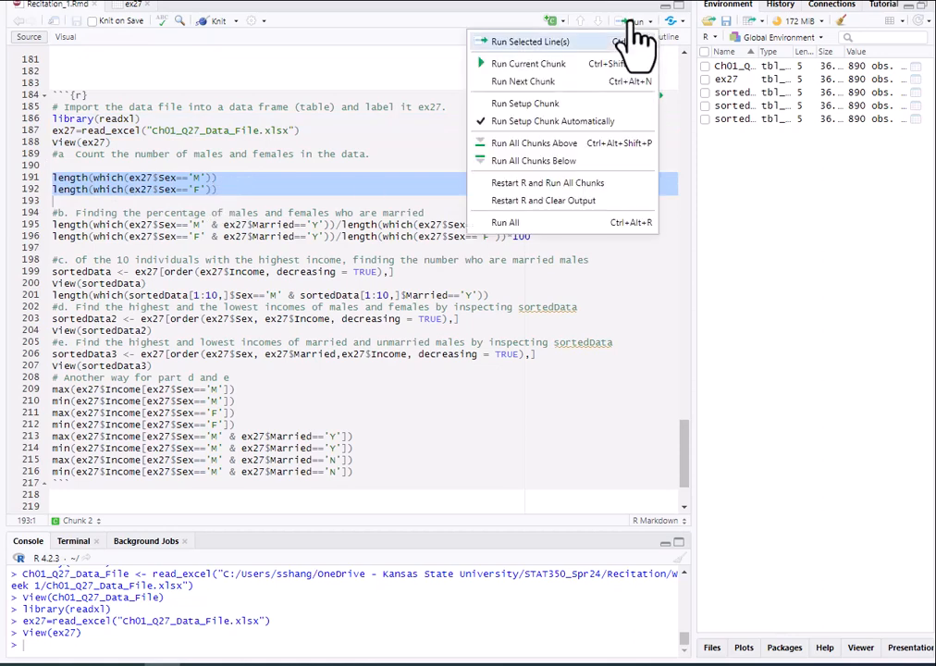
{"action": "left_click", "coordinate": [568, 42]}
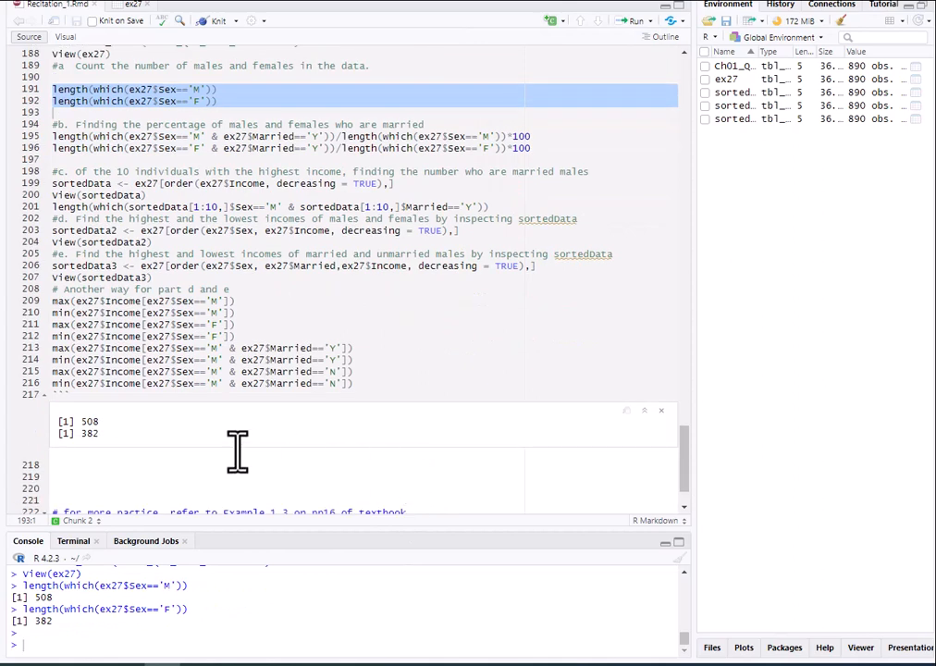
{"action": "left_click_drag", "start_coordinate": [80, 422], "coordinate": [111, 423]}
Highlight ex27 in the male-count line and compare the part a and b code with the rendered table's column names.
{"action": "left_click", "coordinate": [128, 89]}
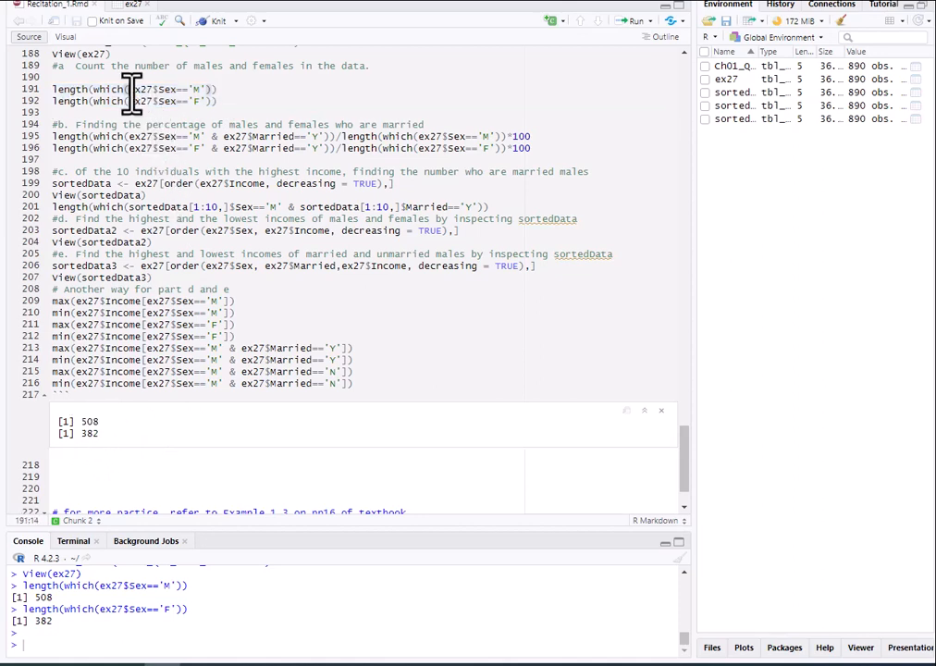
{"action": "left_click_drag", "start_coordinate": [129, 93], "coordinate": [153, 93]}
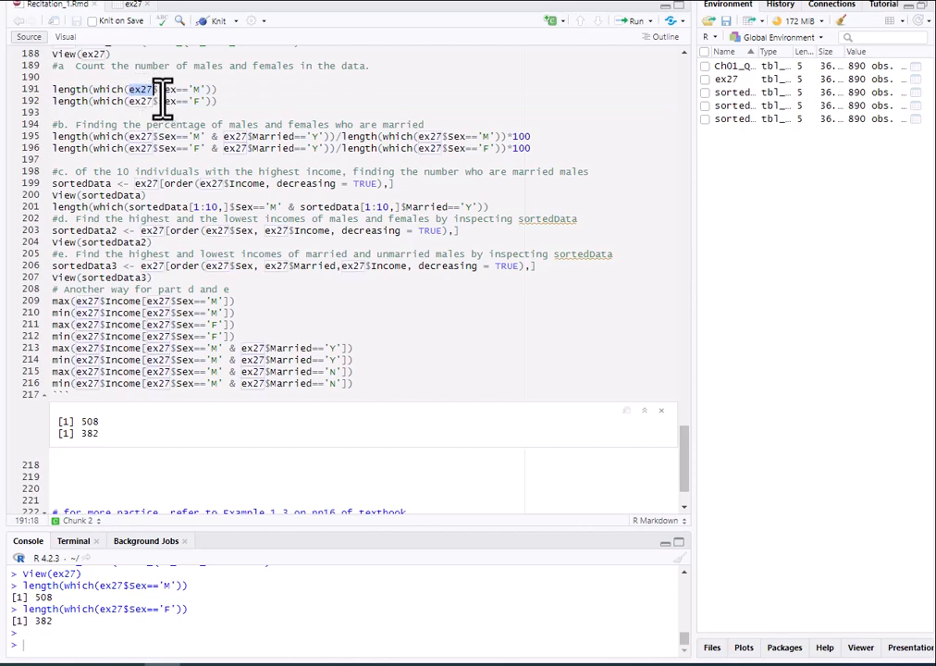
{"action": "scroll", "coordinate": [432, 289], "scroll_direction": "up", "scroll_amount": 3}
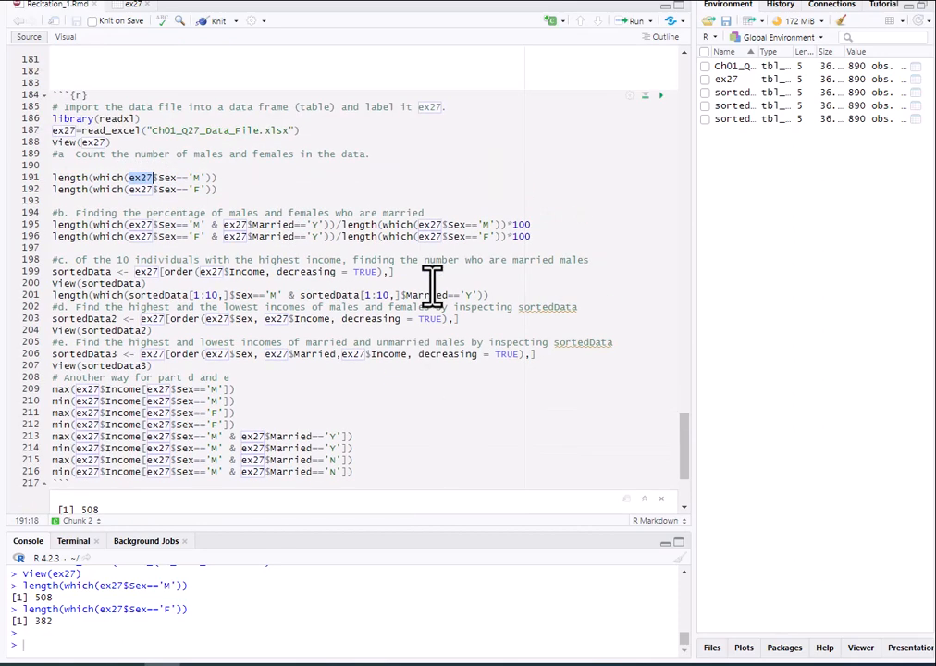
{"action": "scroll", "coordinate": [432, 289], "scroll_direction": "up", "scroll_amount": 5}
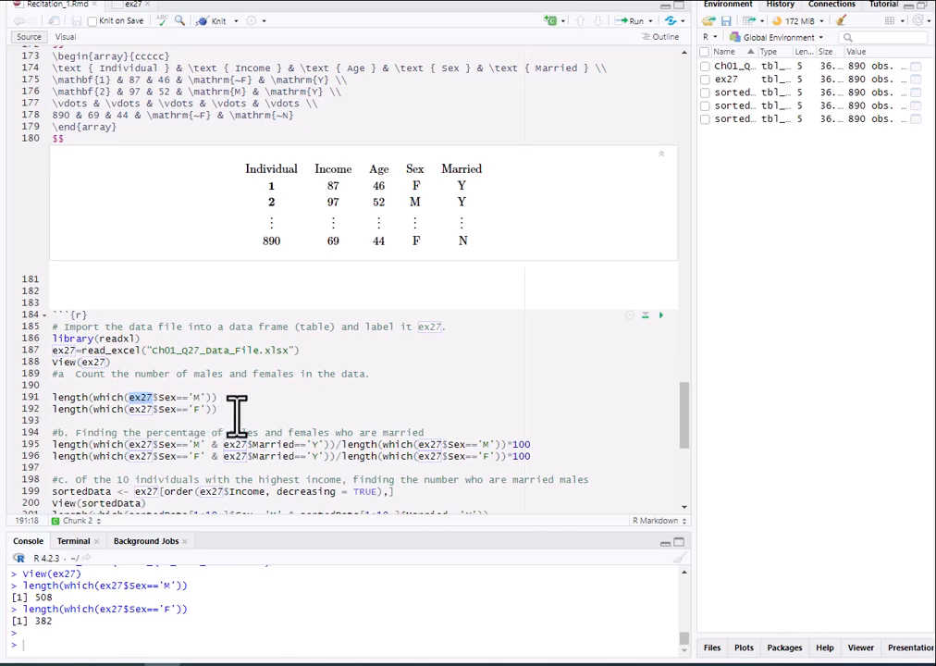
{"action": "scroll", "coordinate": [237, 416], "scroll_direction": "down", "scroll_amount": 5}
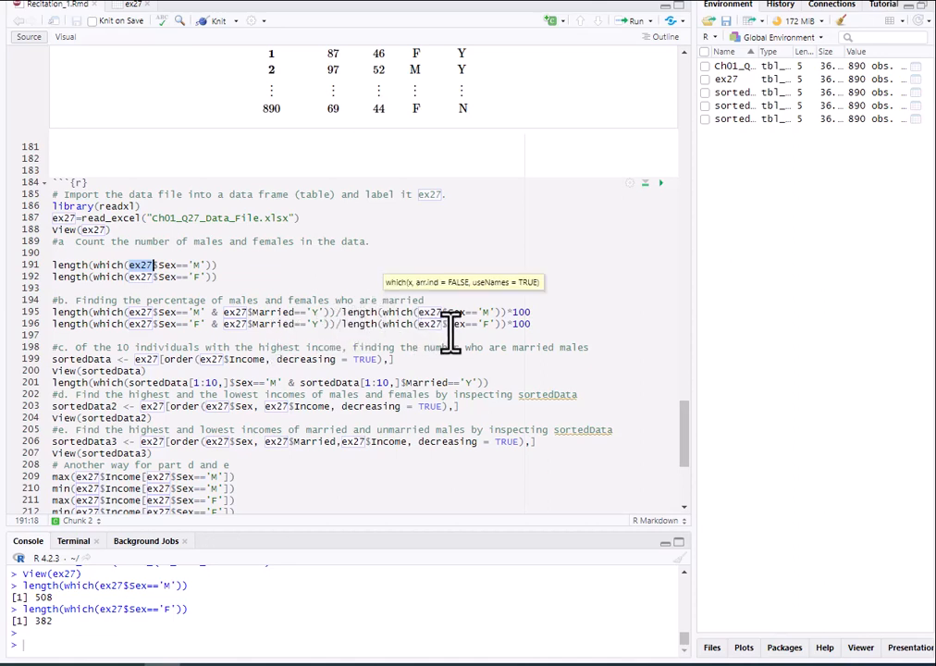
{"action": "scroll", "coordinate": [451, 328], "scroll_direction": "down", "scroll_amount": 1}
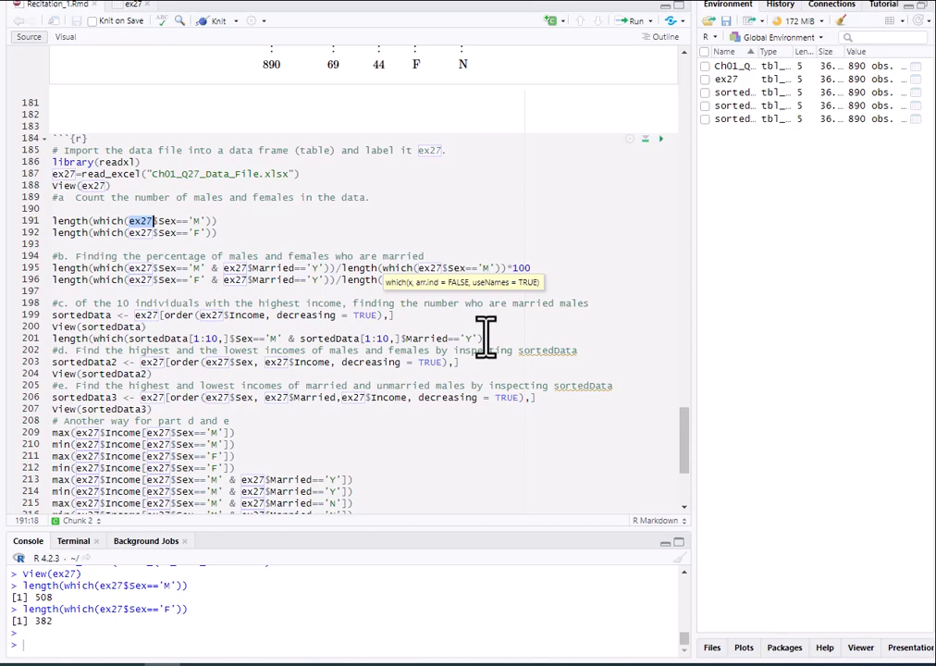
{"action": "scroll", "coordinate": [484, 335], "scroll_direction": "up", "scroll_amount": 4}
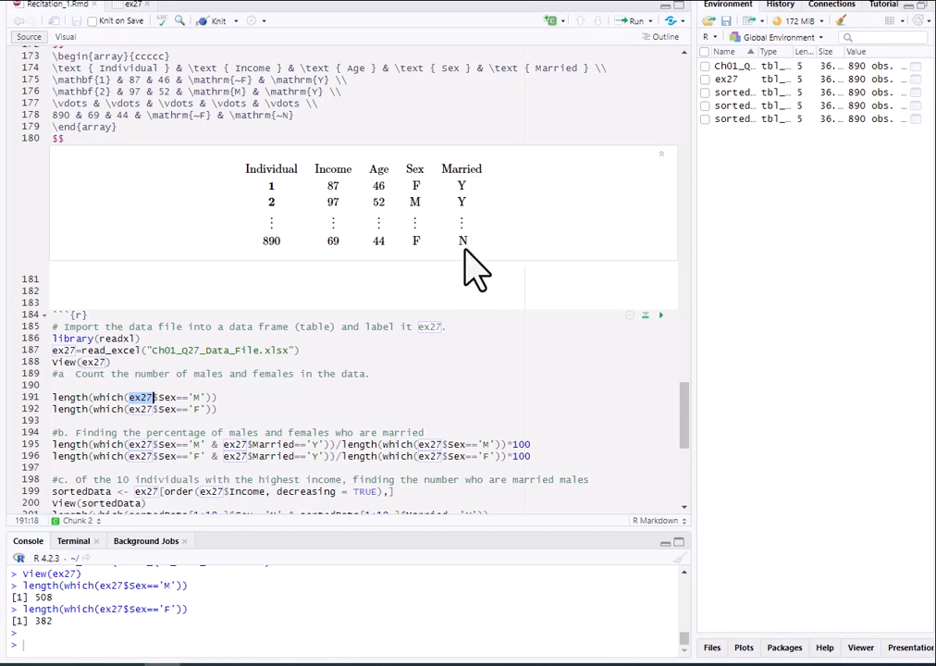
{"action": "scroll", "coordinate": [464, 268], "scroll_direction": "down", "scroll_amount": 5}
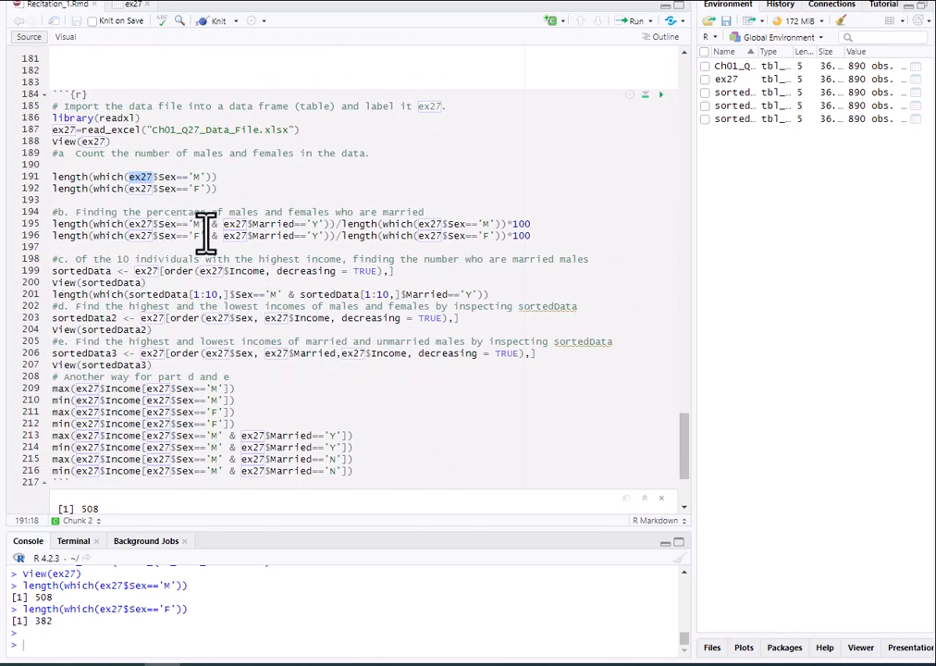
Highlight the sex condition and denominator in the part b male line, and the corresponding expressions in the female line.
{"action": "left_click_drag", "start_coordinate": [206, 224], "coordinate": [129, 224]}
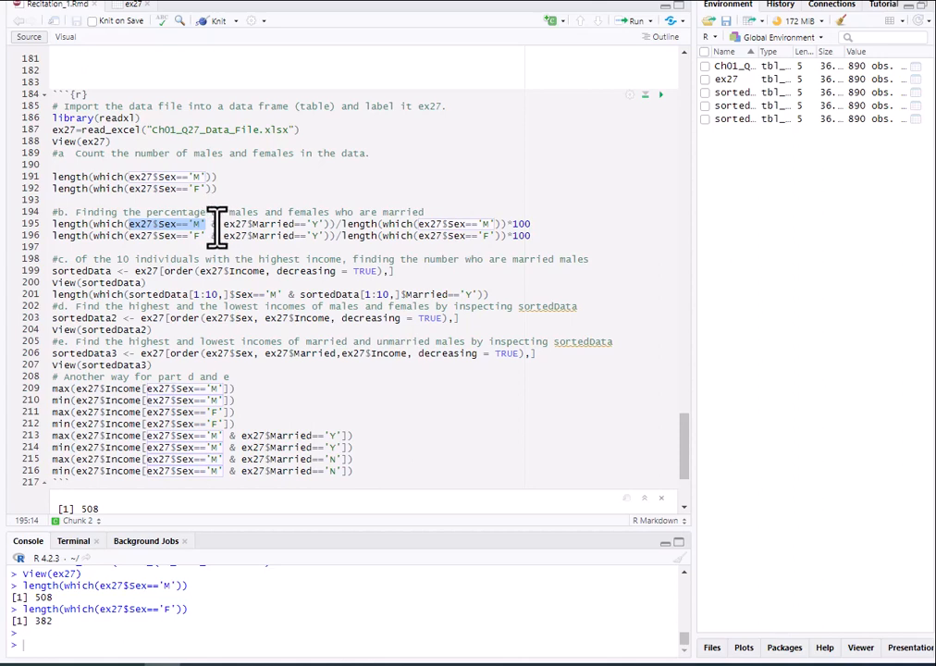
{"action": "left_click_drag", "start_coordinate": [218, 227], "coordinate": [498, 224]}
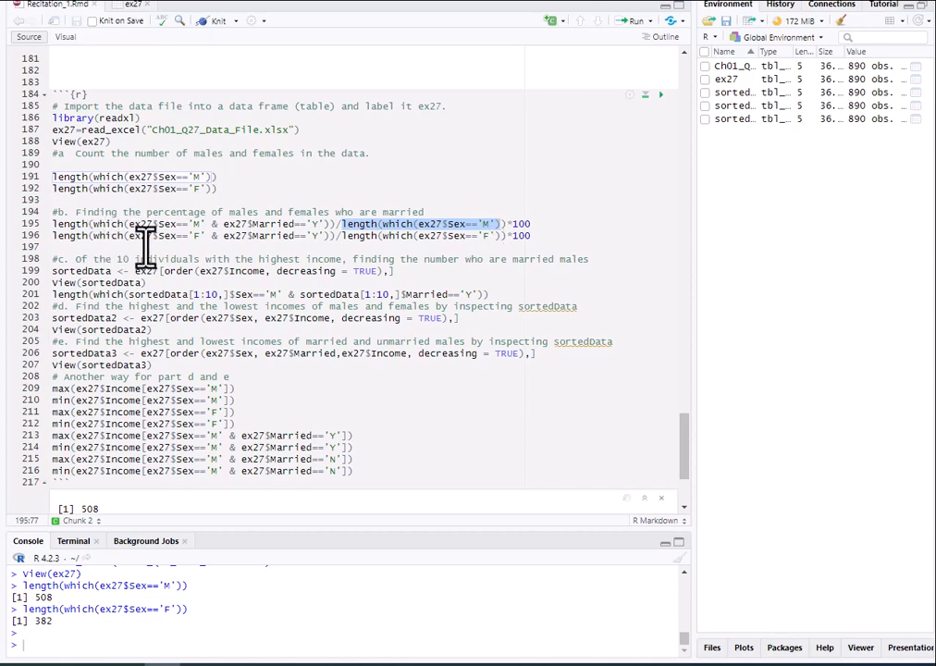
{"action": "left_click_drag", "start_coordinate": [129, 236], "coordinate": [502, 236]}
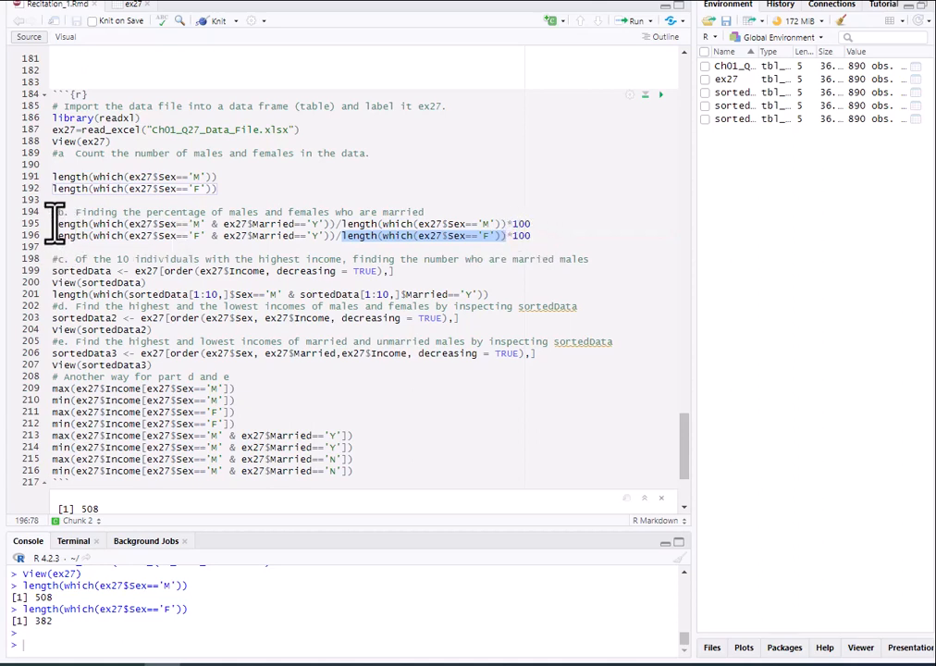
Run the two part b lines that calculate the percentages of married males and married females.
{"action": "left_click_drag", "start_coordinate": [53, 223], "coordinate": [527, 247]}
{"action": "left_click", "coordinate": [648, 20]}
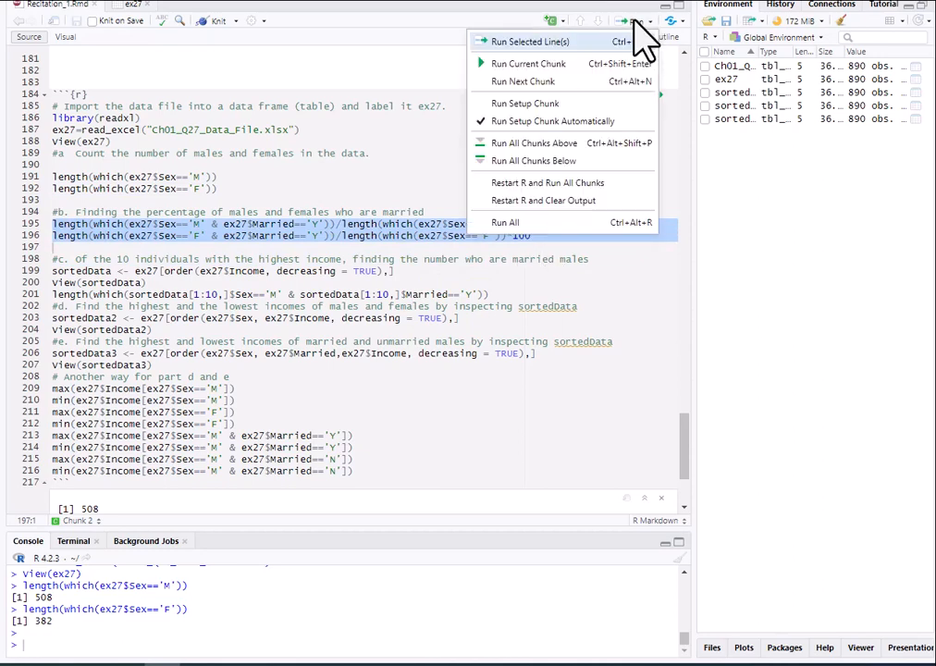
{"action": "left_click", "coordinate": [523, 42]}
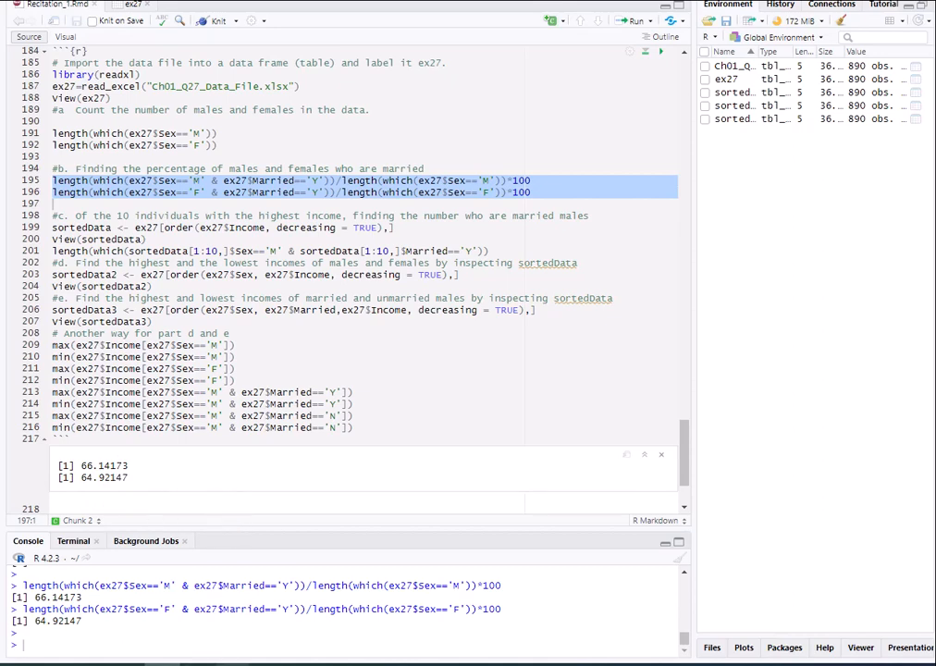
Switch to question 8 on the HW Assignment 1 page and enter 66.14 as the percent of married males in part b.
{"action": "mouse_move", "coordinate": [234, 664]}
{"action": "left_click", "coordinate": [178, 612]}
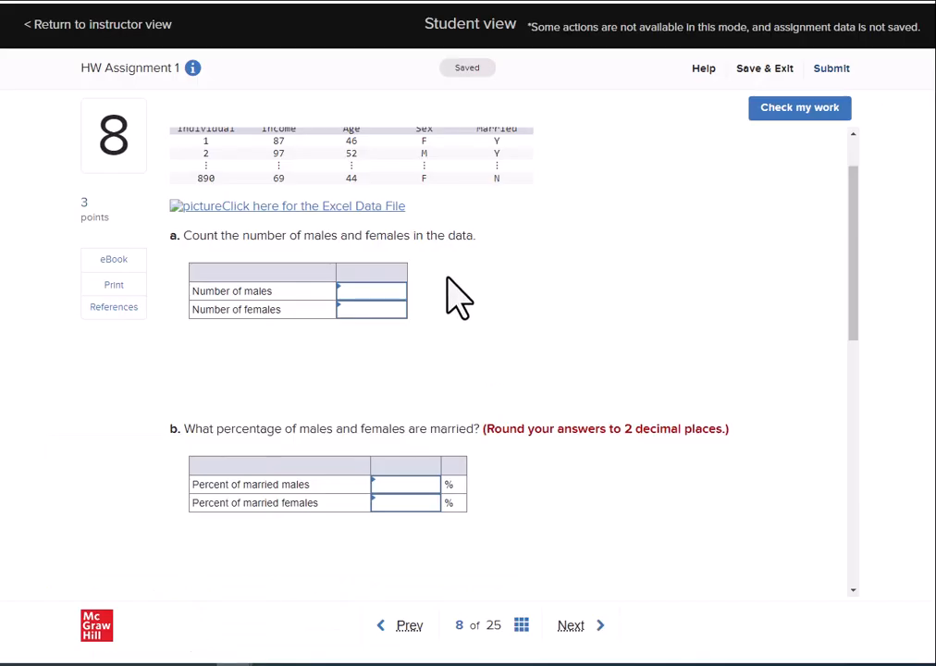
{"action": "left_click", "coordinate": [367, 292]}
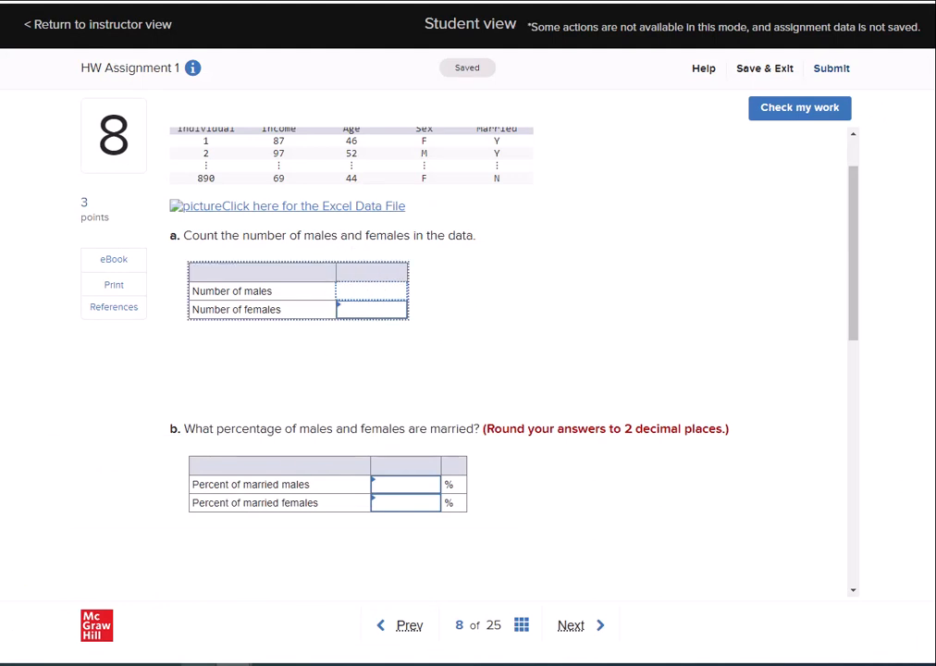
{"action": "key", "text": "alt+Tab"}
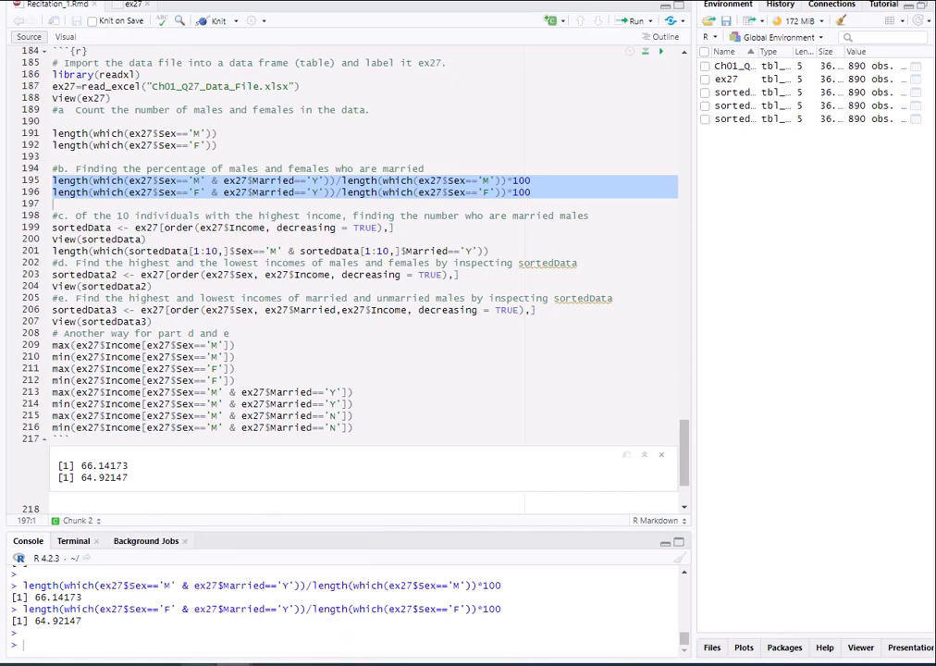
{"action": "left_click", "coordinate": [205, 638]}
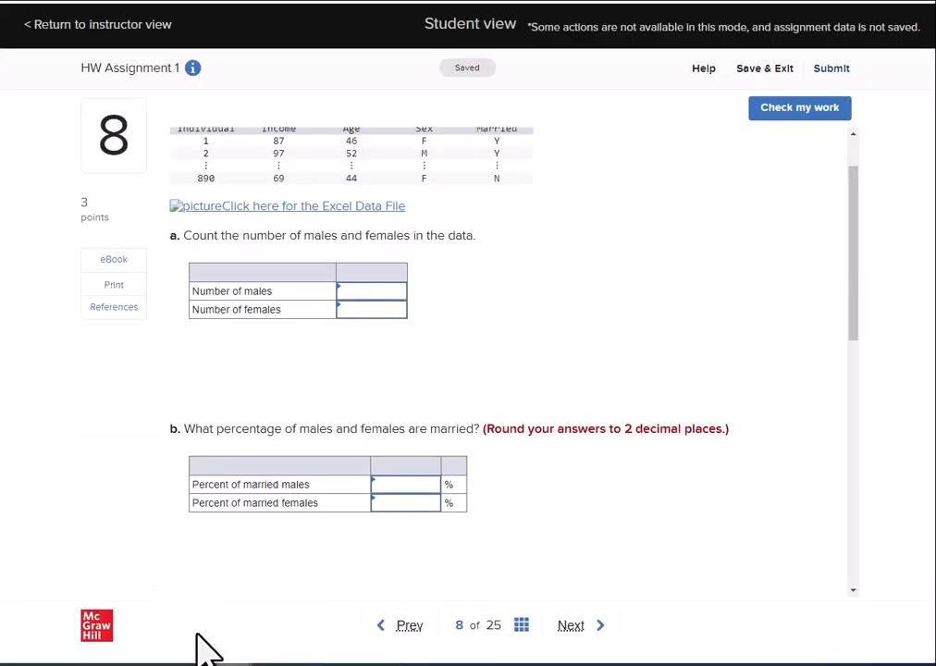
{"action": "left_click", "coordinate": [410, 481]}
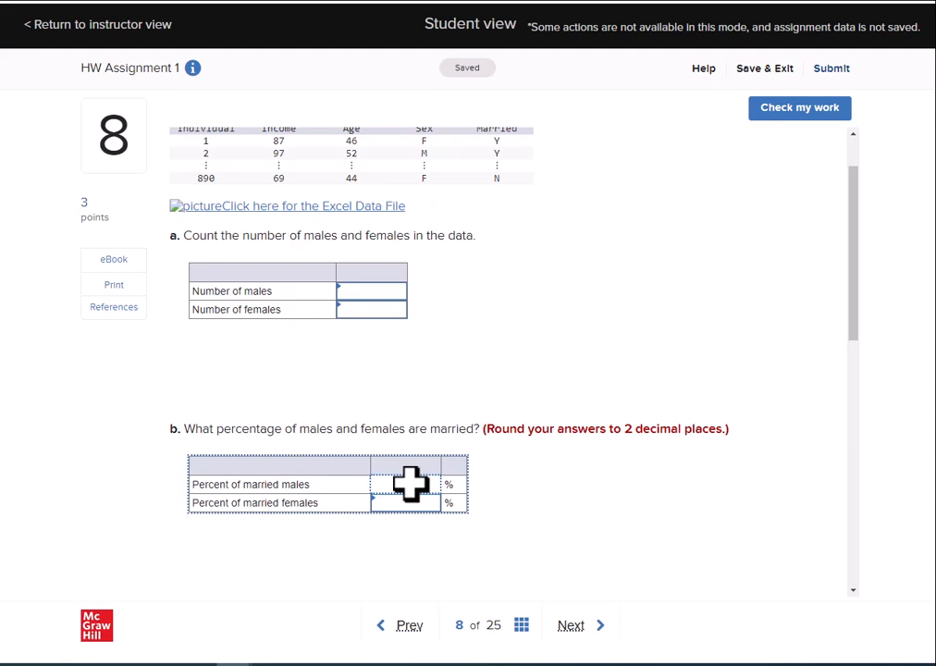
{"action": "left_click", "coordinate": [410, 482]}
{"action": "type", "text": "66"}
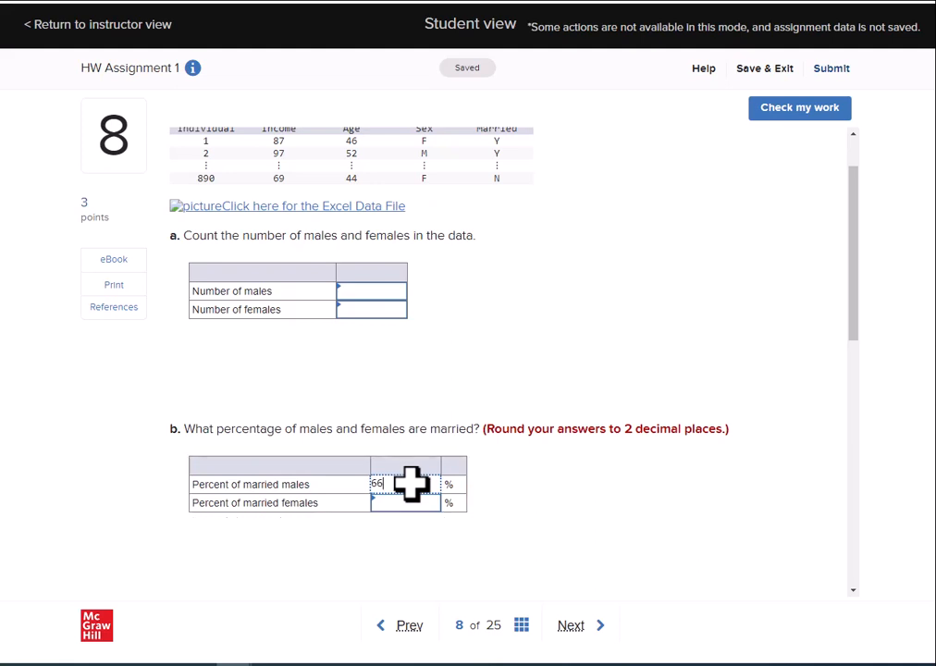
{"action": "type", "text": ".14"}
Check the female percentage in the RStudio output and enter 64.92 as the percent of married females in part b.
{"action": "left_click", "coordinate": [414, 508]}
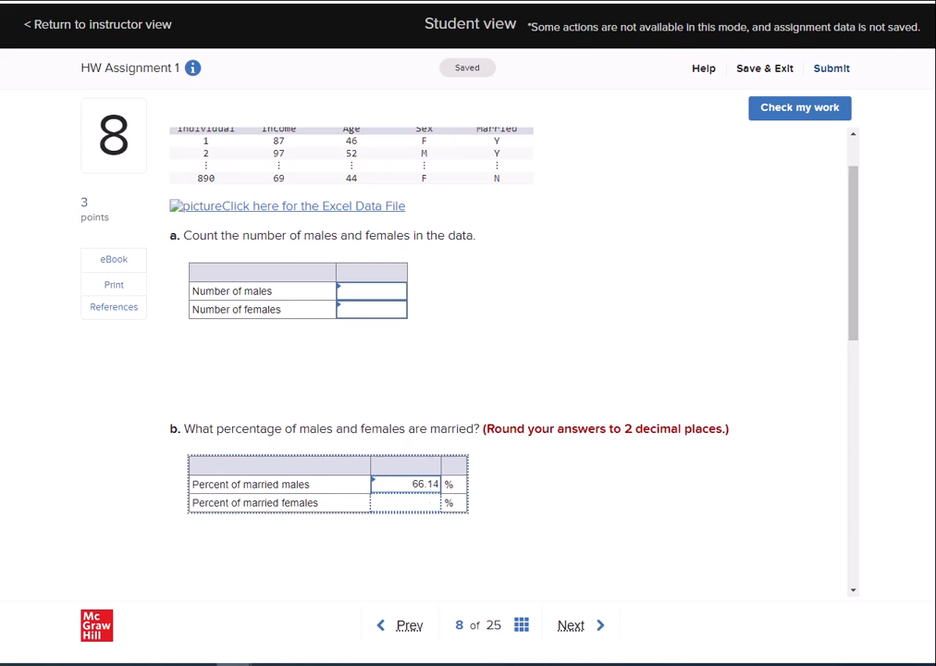
{"action": "key", "text": "alt+Tab"}
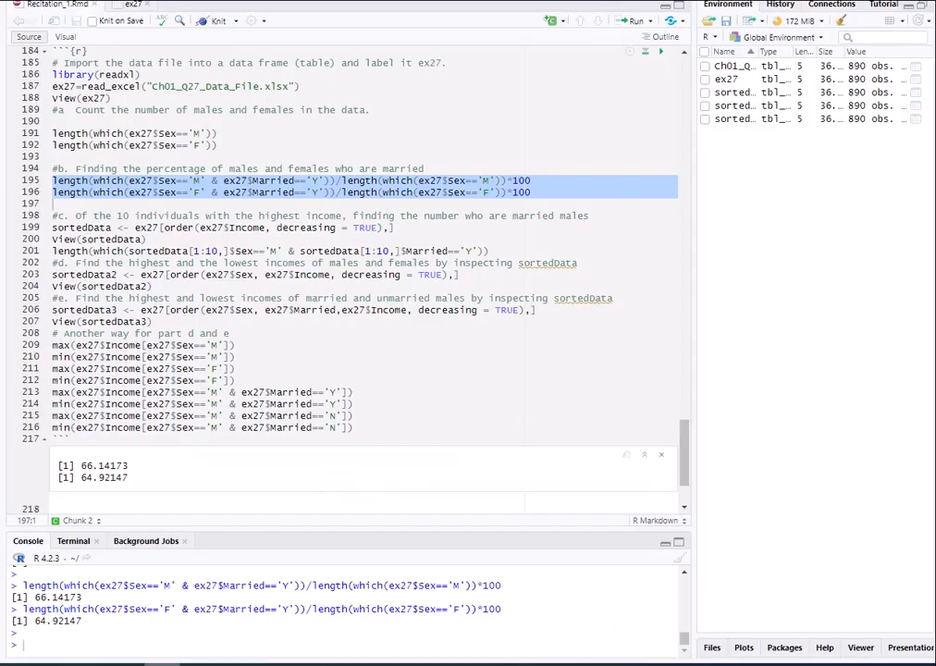
{"action": "key", "text": "alt+Tab"}
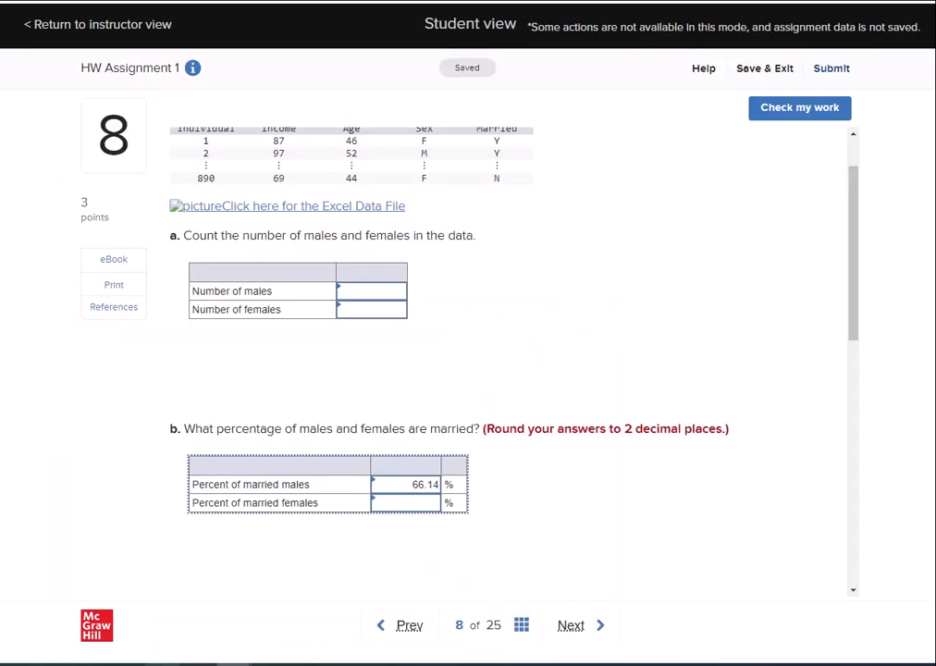
{"action": "left_click", "coordinate": [404, 503]}
{"action": "type", "text": "64"}
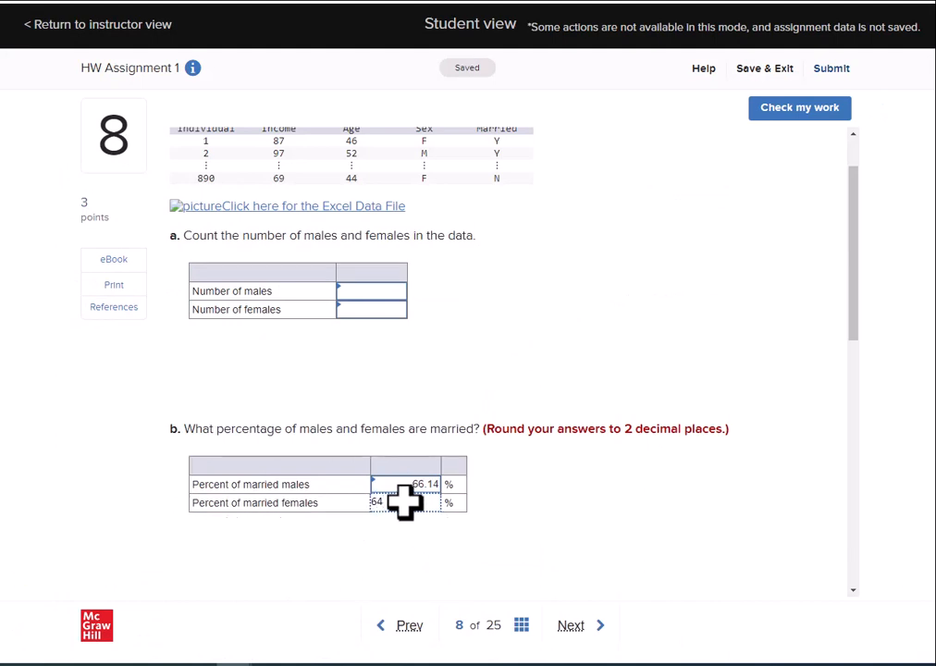
{"action": "type", "text": ".92"}
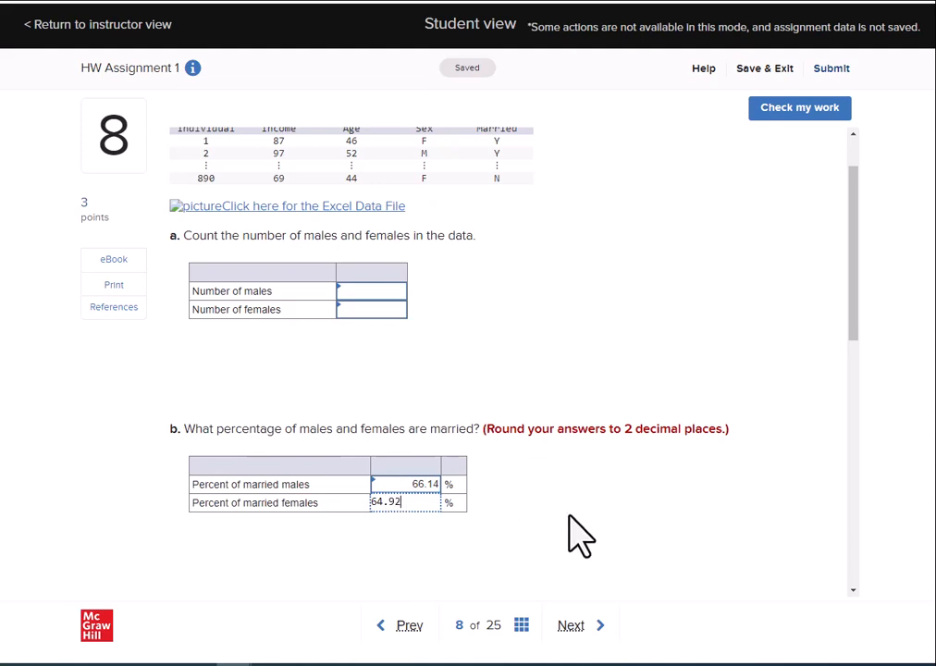
{"action": "left_click", "coordinate": [637, 516]}
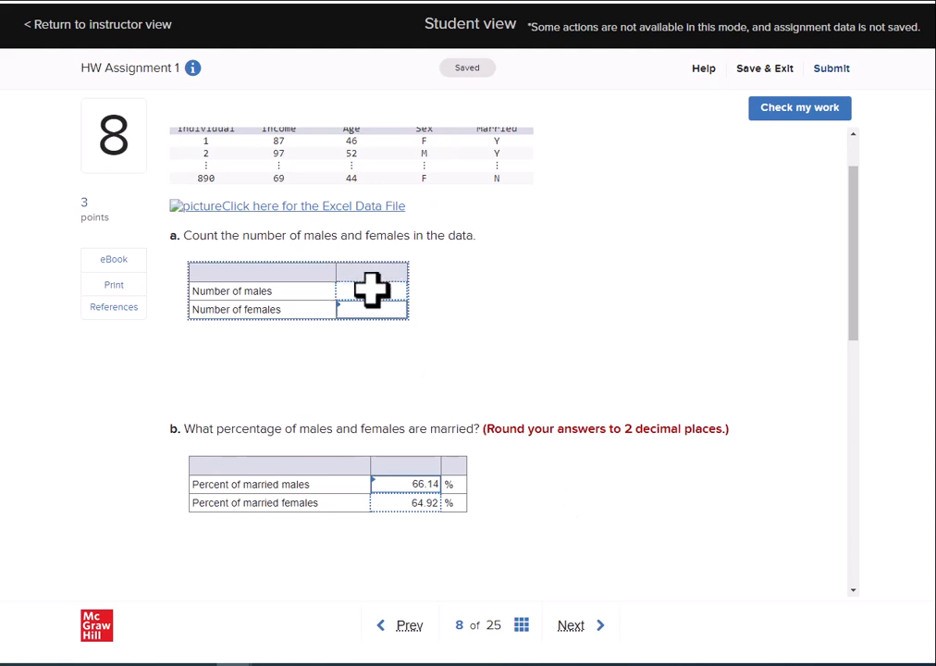
Fill in part a with 508 for the number of males and 382 for the number of females.
{"action": "left_click", "coordinate": [370, 290]}
{"action": "type", "text": "508"}
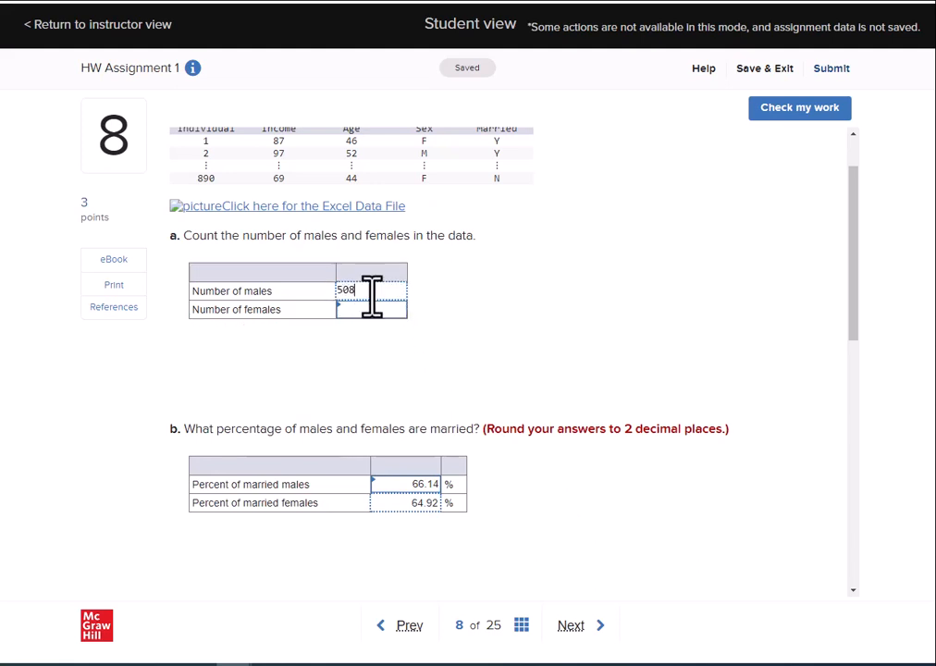
{"action": "left_click", "coordinate": [351, 306]}
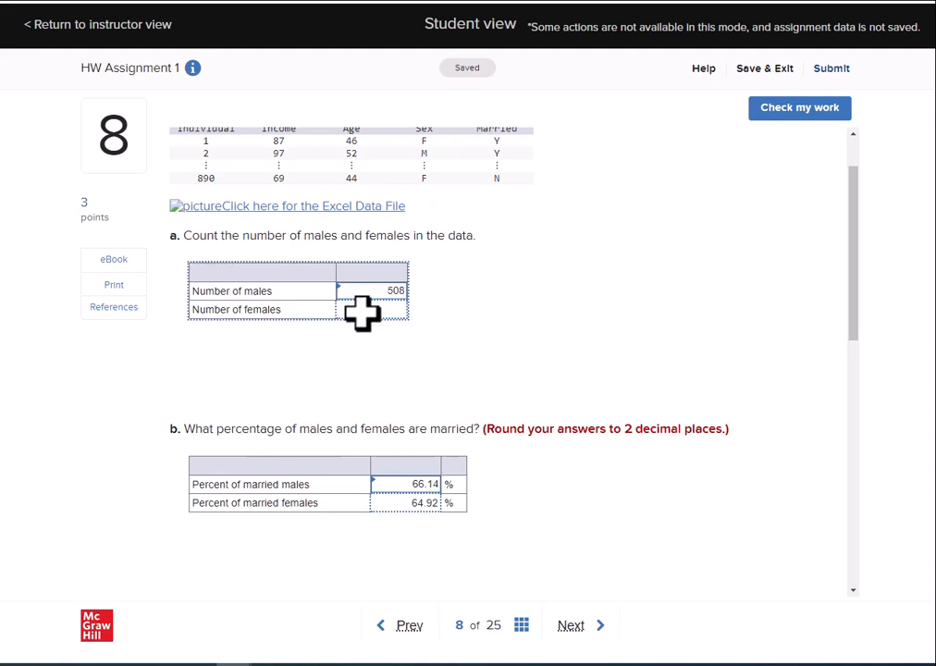
{"action": "type", "text": "3"}
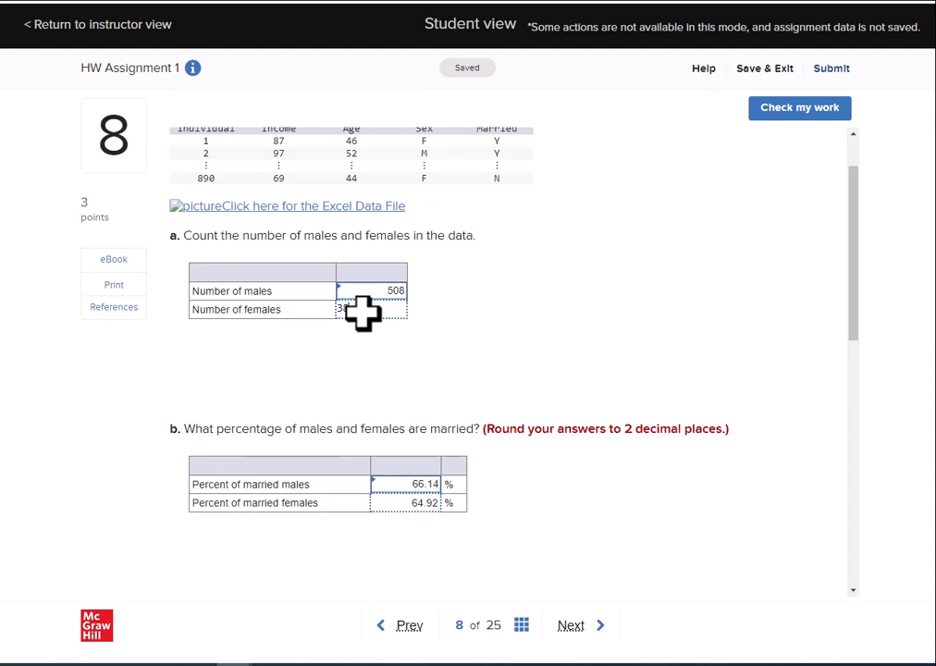
{"action": "type", "text": "82"}
{"action": "left_click", "coordinate": [436, 334]}
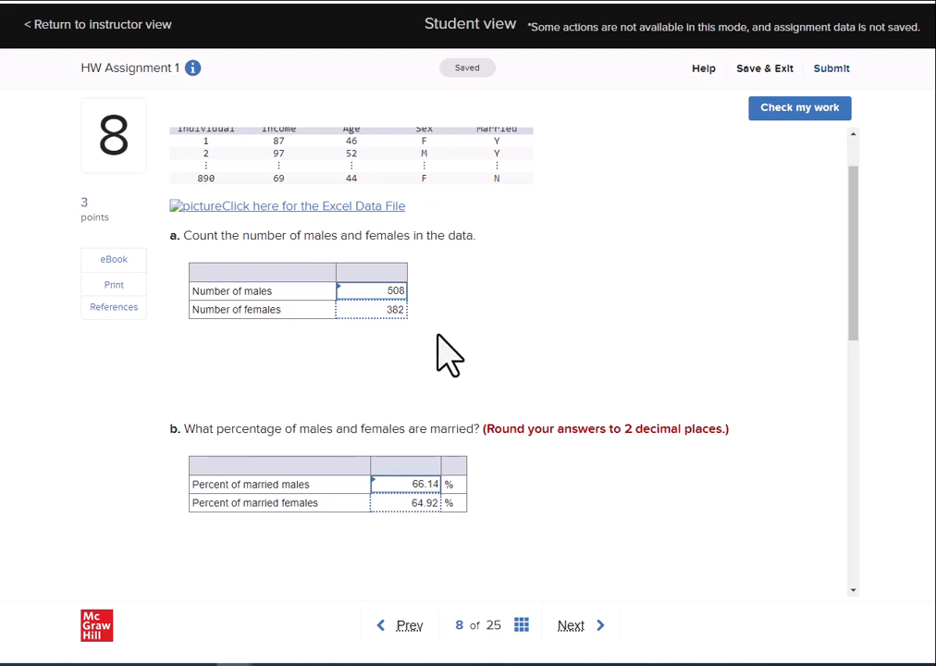
View the part c question, return to RStudio, and rerun the two part a lines that count males and females.
{"action": "scroll", "coordinate": [482, 379], "scroll_direction": "down", "scroll_amount": 3}
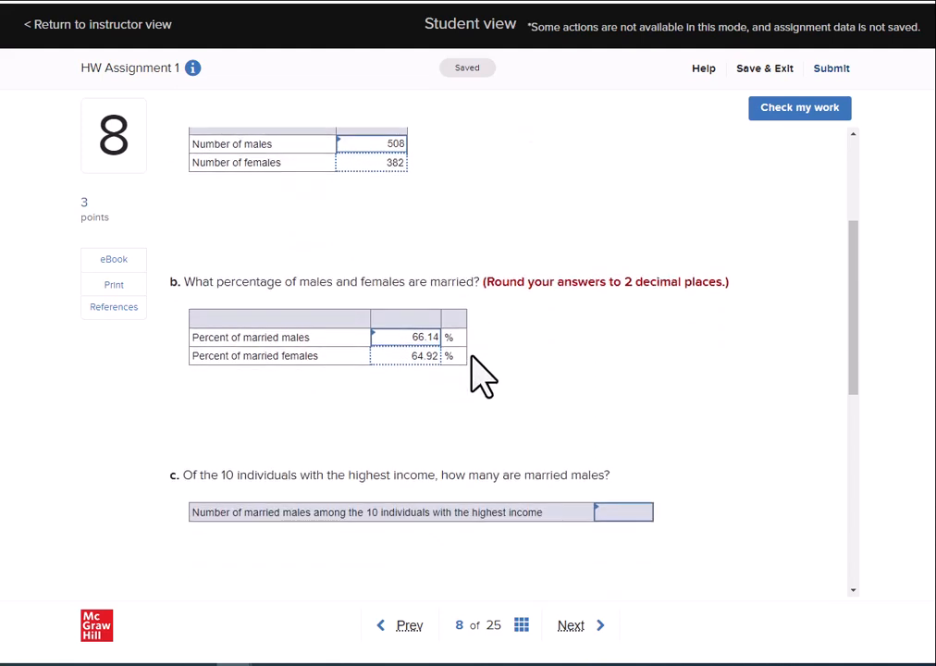
{"action": "key", "text": "alt+Tab"}
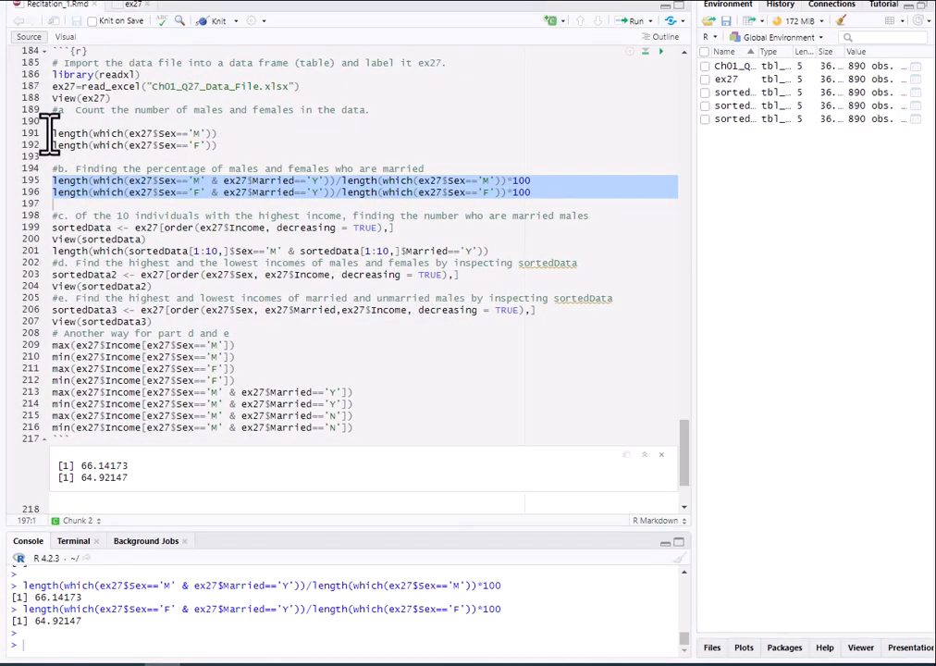
{"action": "left_click_drag", "start_coordinate": [51, 133], "coordinate": [273, 155]}
{"action": "left_click", "coordinate": [650, 20]}
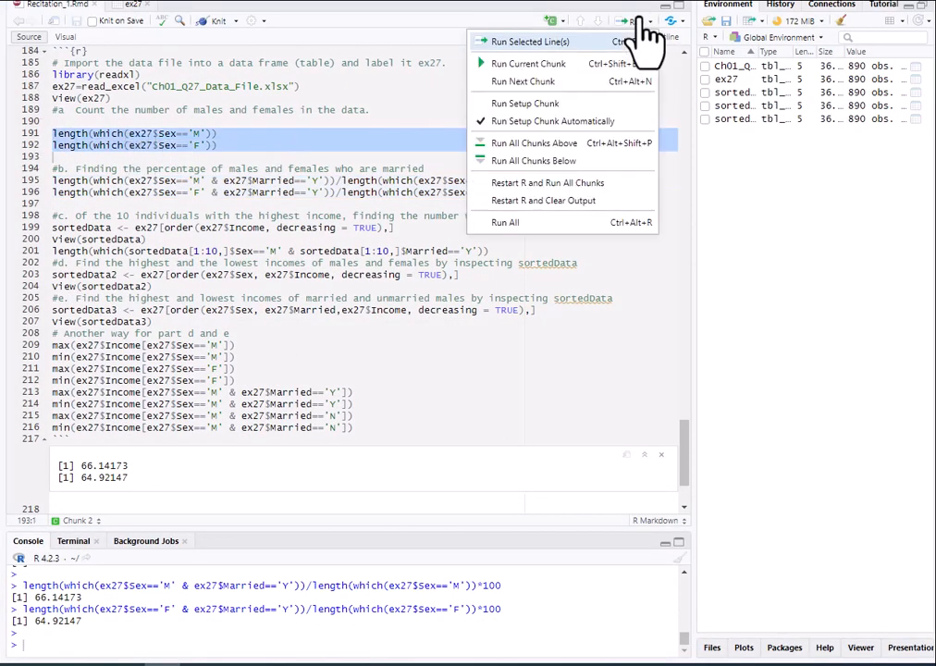
{"action": "left_click", "coordinate": [514, 42]}
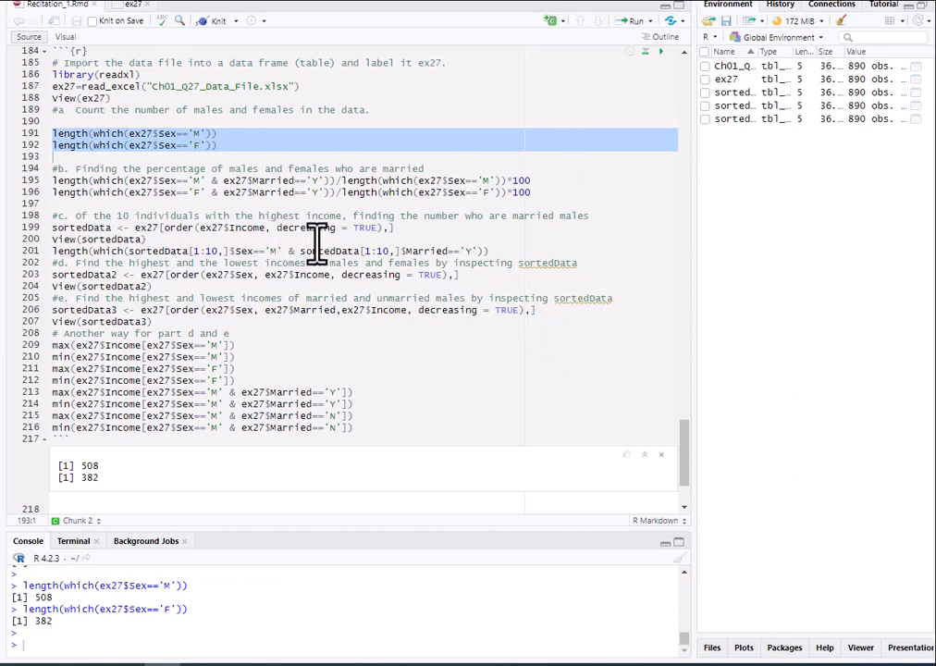
Highlight "with the highest income" in the part c comment and the order function in the sortedData line.
{"action": "left_click_drag", "start_coordinate": [205, 217], "coordinate": [340, 219]}
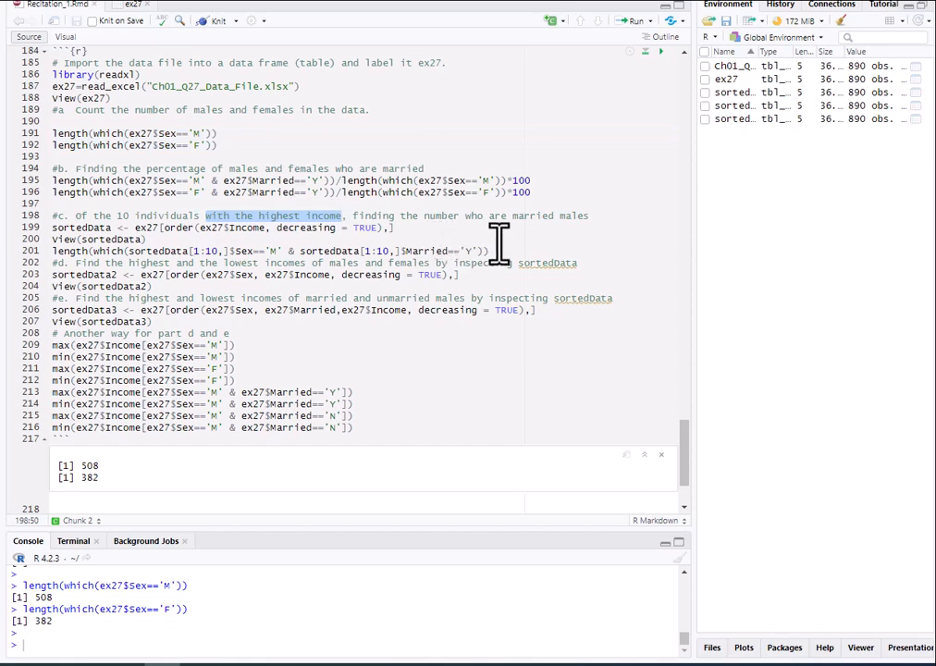
{"action": "left_click", "coordinate": [163, 228]}
{"action": "left_click_drag", "start_coordinate": [164, 227], "coordinate": [192, 231]}
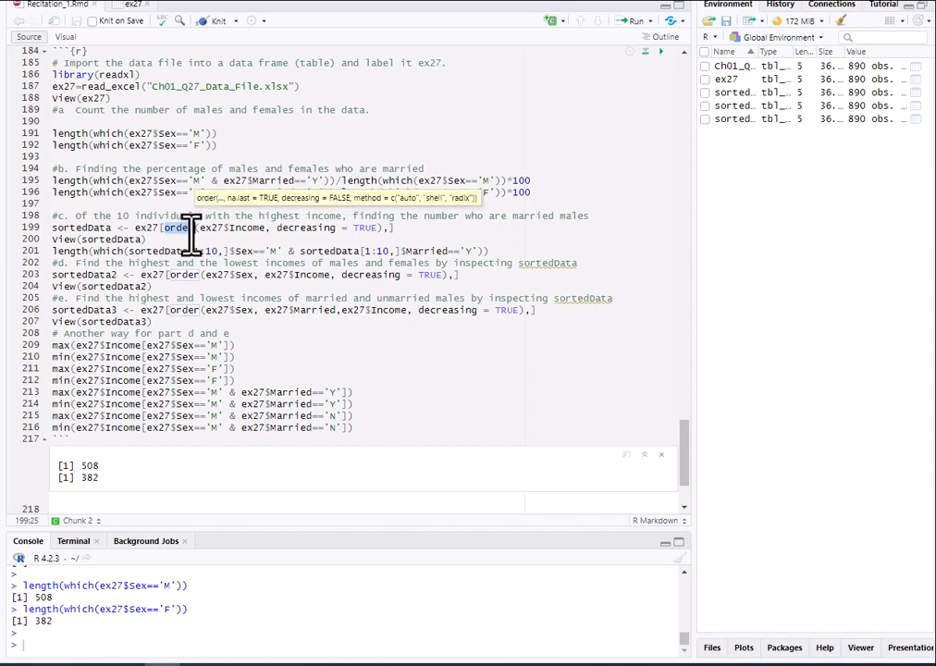
Run the two part c lines that sort ex27 by decreasing Income into sortedData and display the table.
{"action": "left_click_drag", "start_coordinate": [52, 232], "coordinate": [157, 239]}
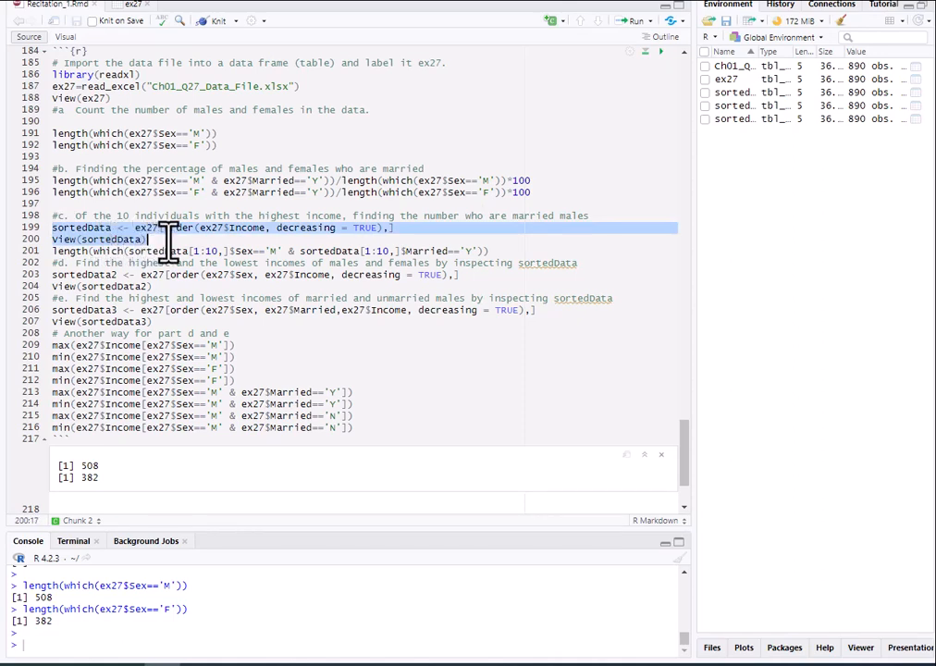
{"action": "left_click", "coordinate": [638, 22]}
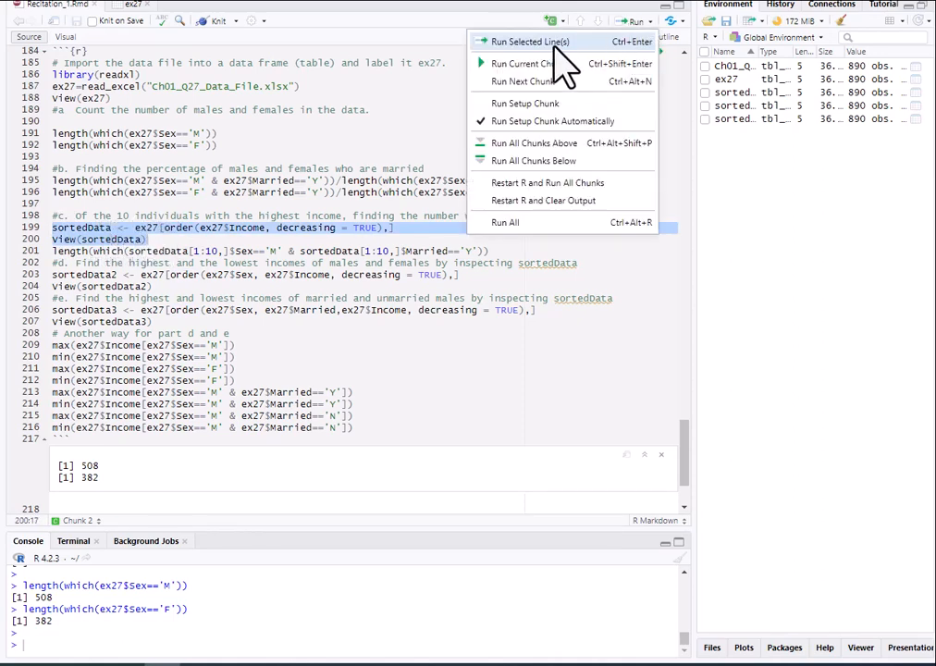
{"action": "left_click", "coordinate": [554, 47]}
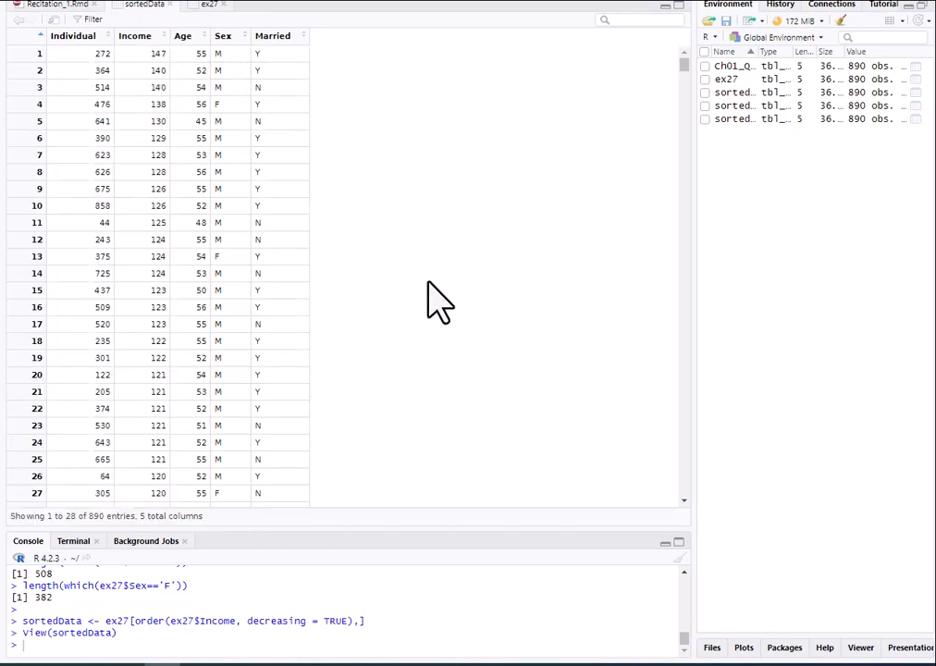
Compare the decreasing sort expression in Recitation_1.Rmd with the order of the Income column in the sortedData table.
{"action": "left_click", "coordinate": [56, 5]}
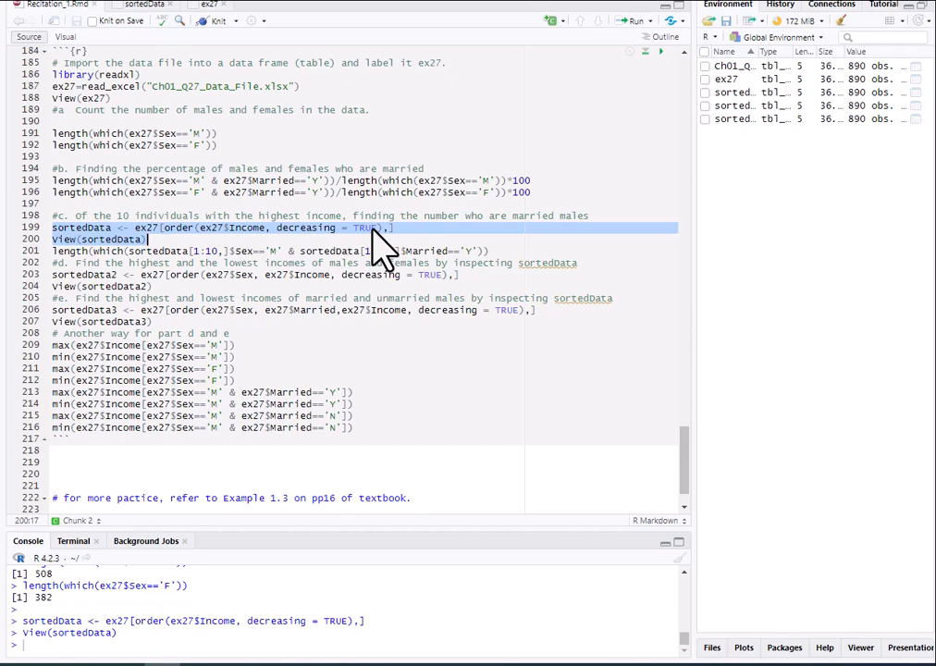
{"action": "left_click", "coordinate": [150, 6]}
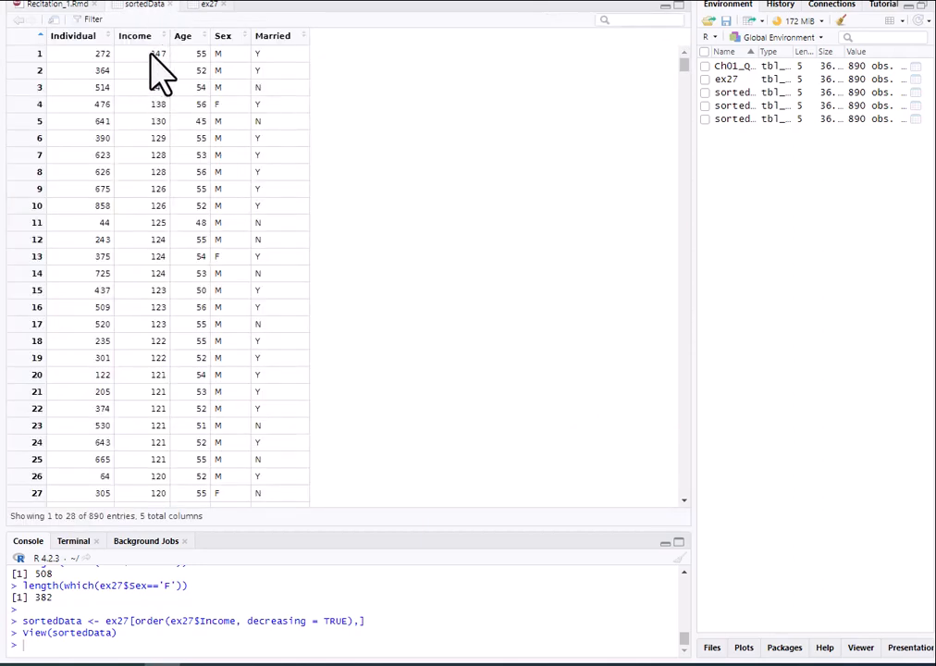
{"action": "scroll", "coordinate": [176, 352], "scroll_direction": "down", "scroll_amount": 10}
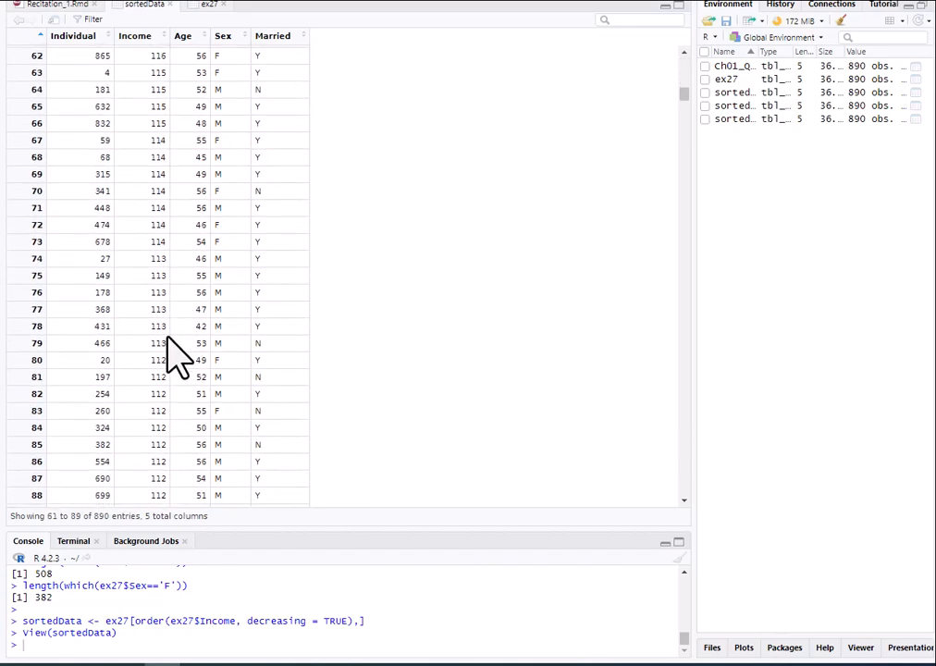
{"action": "scroll", "coordinate": [175, 356], "scroll_direction": "down", "scroll_amount": 5}
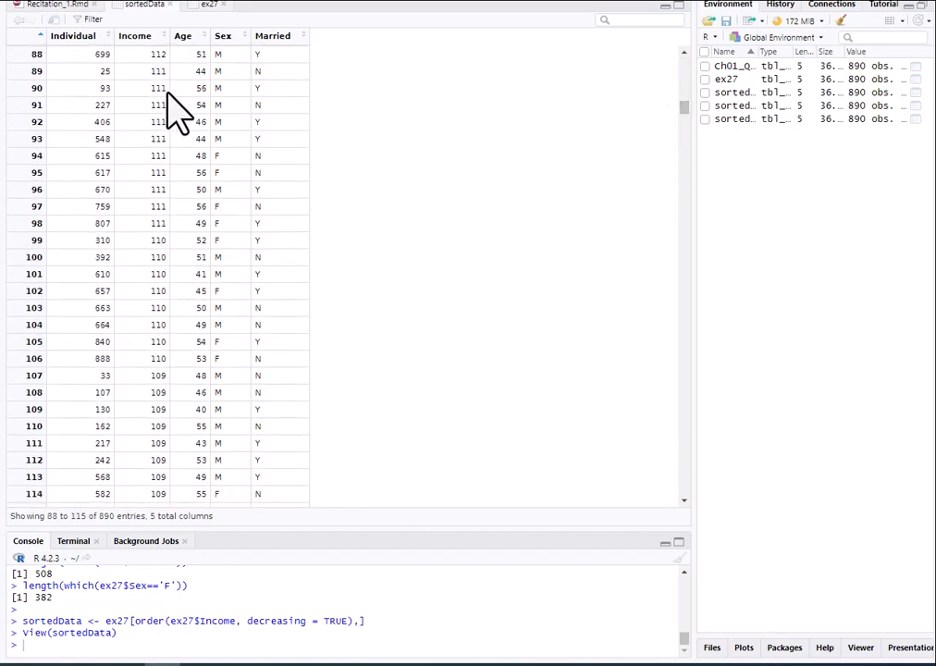
{"action": "scroll", "coordinate": [176, 115], "scroll_direction": "up", "scroll_amount": 4}
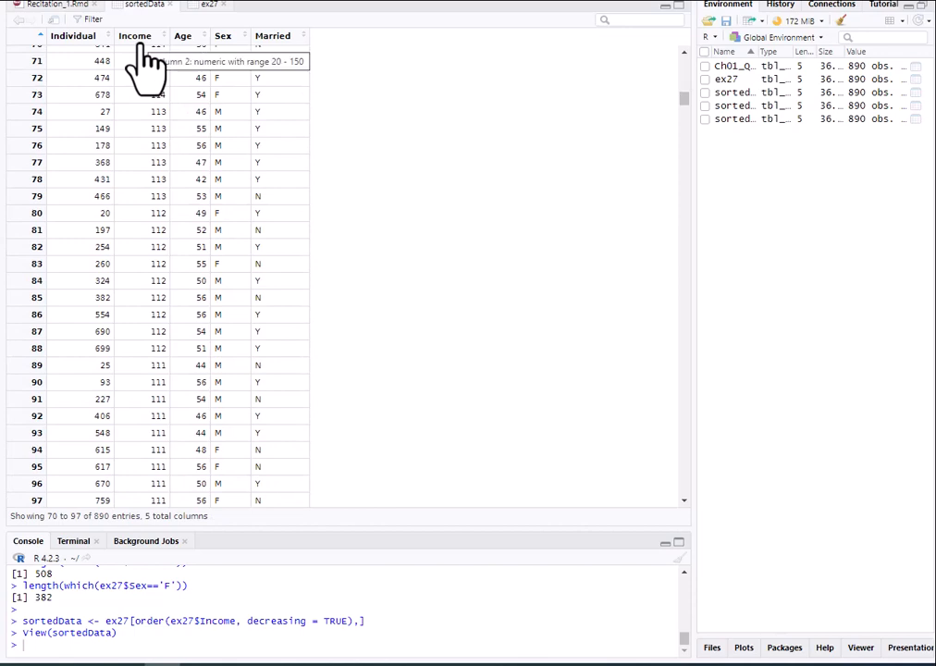
Reread the part c comment, examine Sex and Married for the first ten sortedData rows, and return to Recitation_1.Rmd.
{"action": "left_click", "coordinate": [67, 5]}
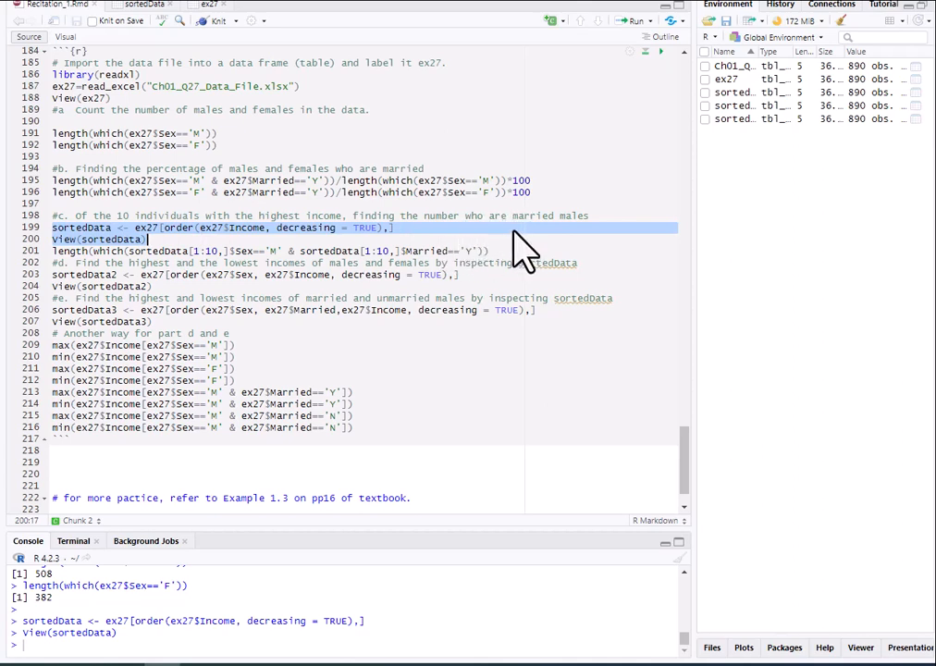
{"action": "left_click", "coordinate": [144, 6]}
{"action": "scroll", "coordinate": [536, 259], "scroll_direction": "up", "scroll_amount": 20}
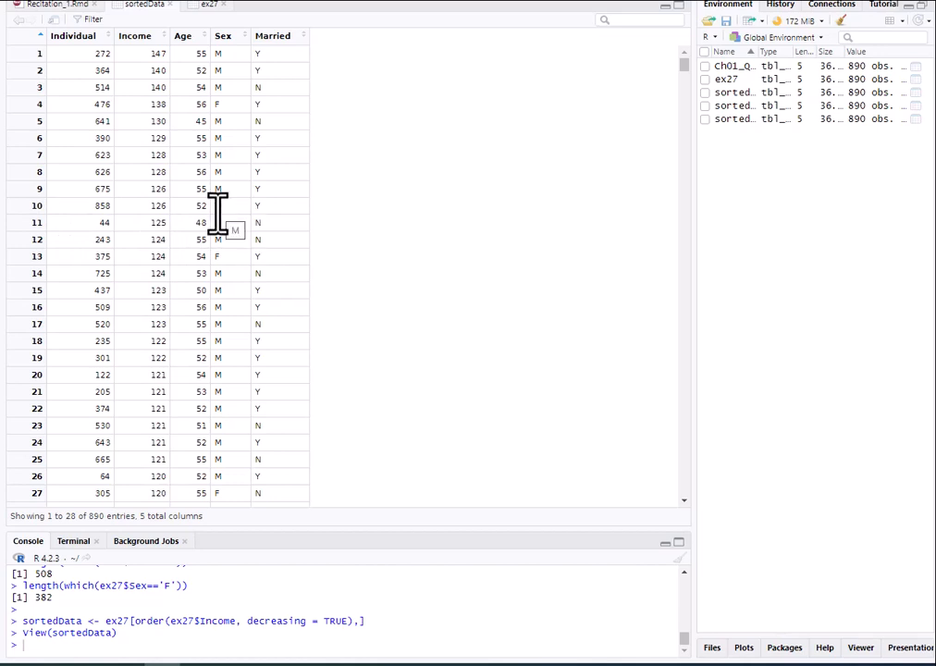
{"action": "left_click", "coordinate": [56, 8]}
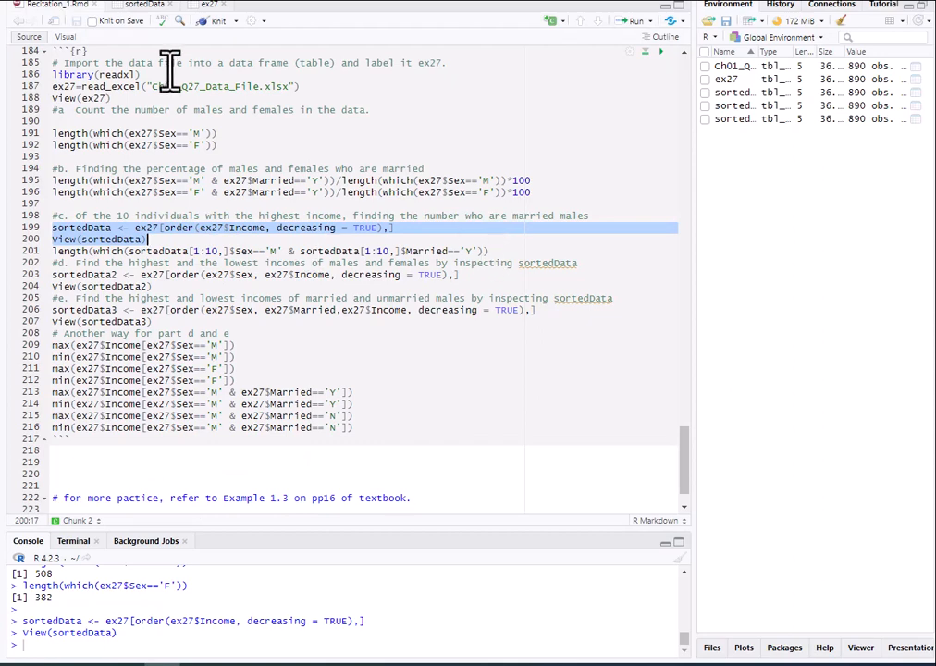
Recheck the first ten sortedData rows and run the part c line that counts the married males among them.
{"action": "left_click", "coordinate": [143, 6]}
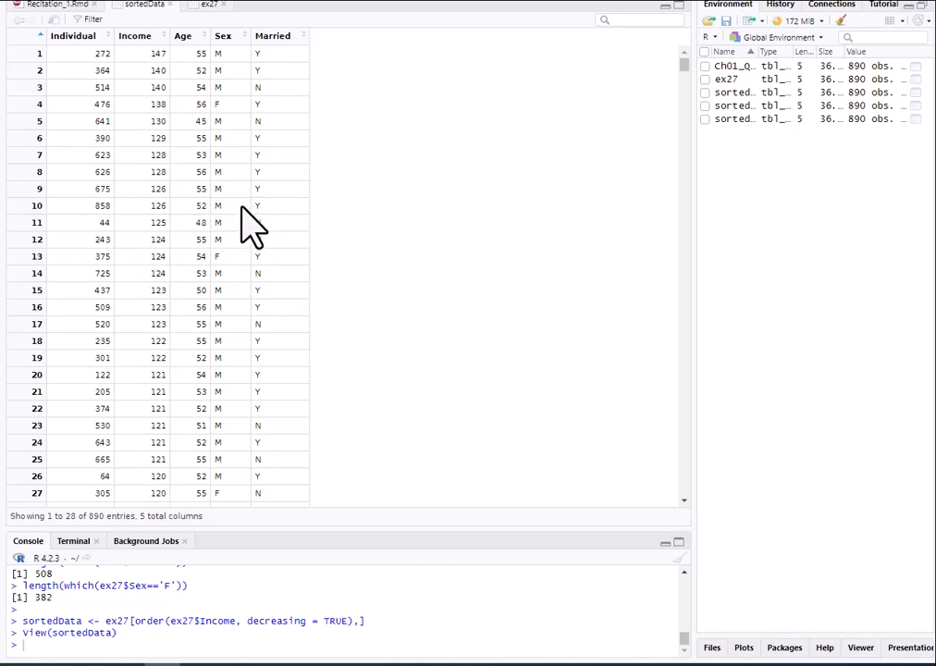
{"action": "left_click", "coordinate": [62, 5]}
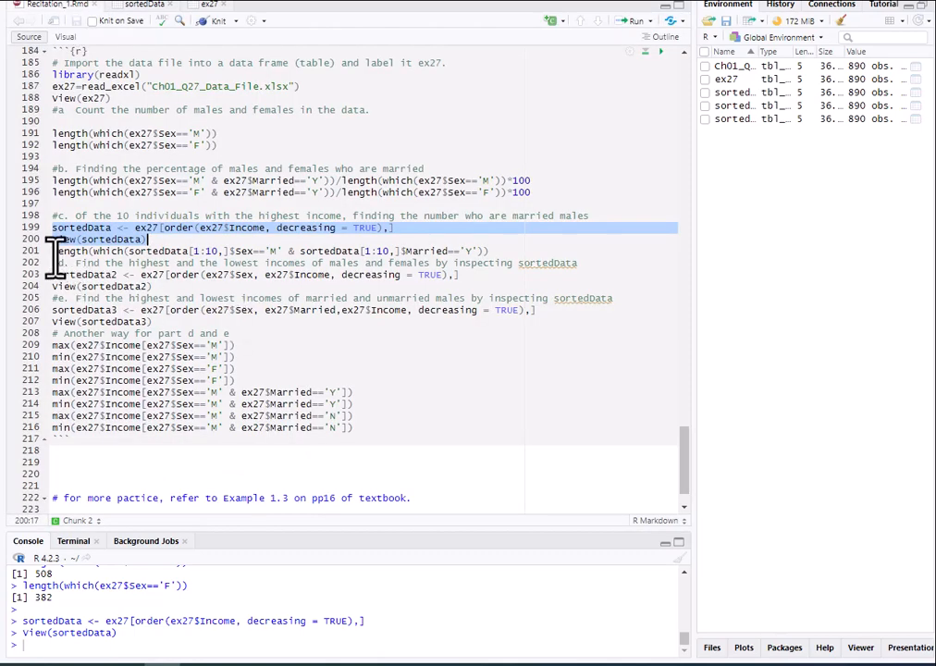
{"action": "left_click_drag", "start_coordinate": [53, 250], "coordinate": [507, 247]}
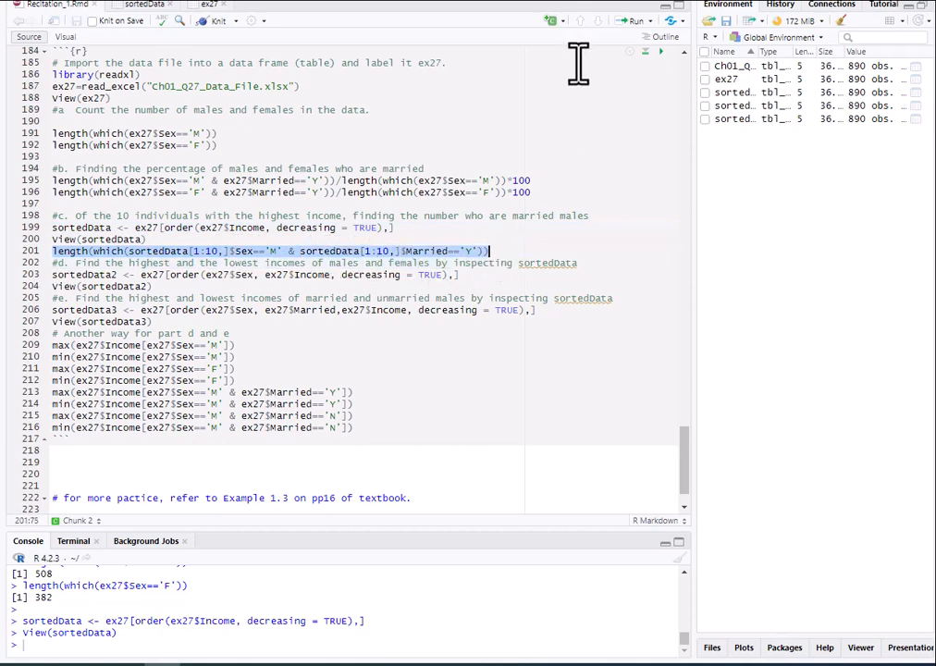
{"action": "left_click", "coordinate": [647, 20]}
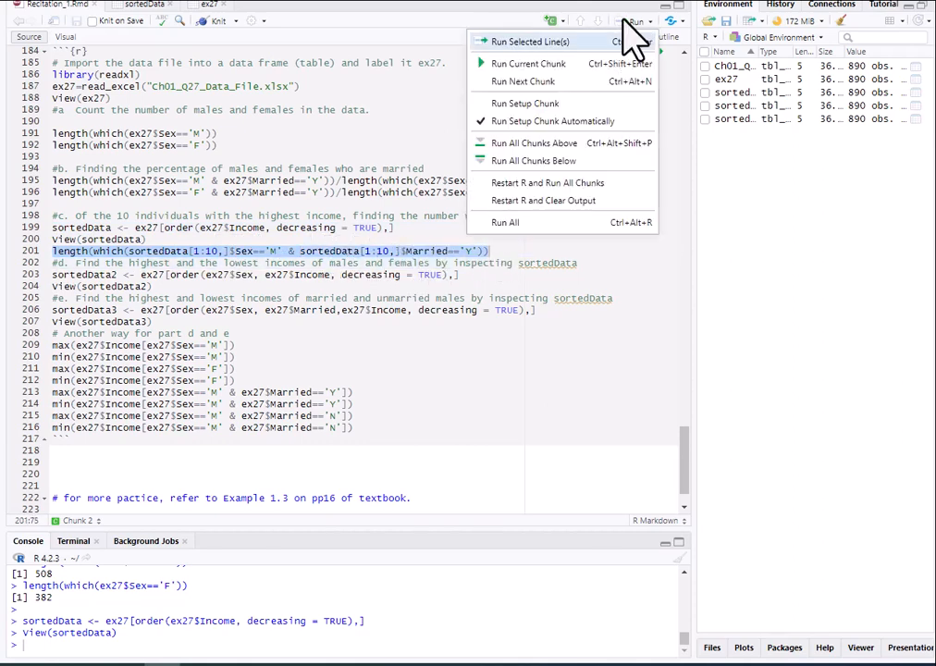
{"action": "left_click", "coordinate": [536, 42]}
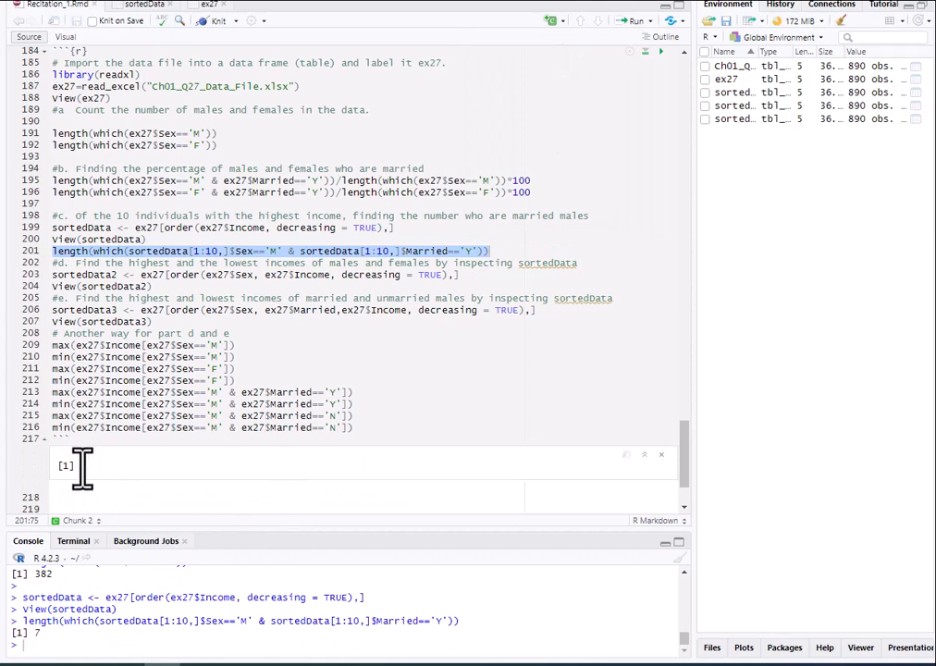
{"action": "left_click_drag", "start_coordinate": [80, 467], "coordinate": [89, 468]}
Highlight the sortedData name in the part c sorting line, examine Sex and Married in its table, and return to Recitation_1.Rmd.
{"action": "left_click_drag", "start_coordinate": [111, 227], "coordinate": [46, 227]}
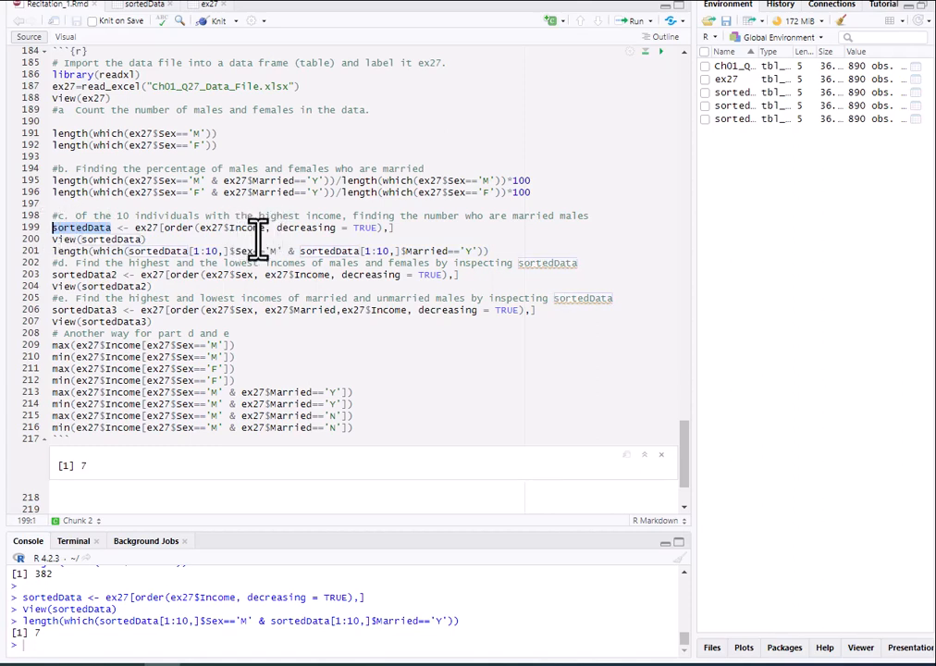
{"action": "left_click", "coordinate": [145, 6]}
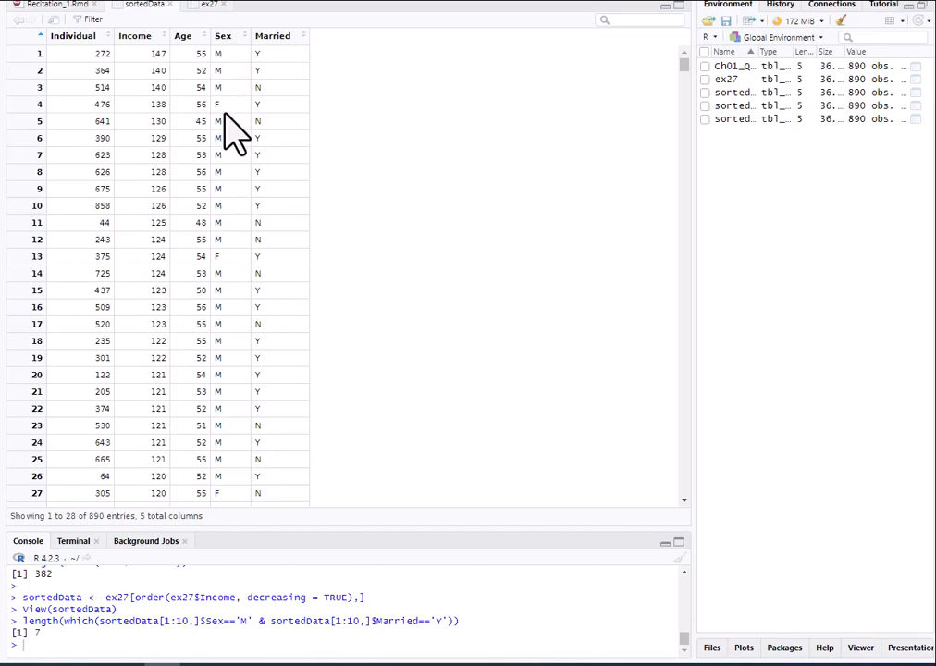
{"action": "left_click", "coordinate": [74, 5]}
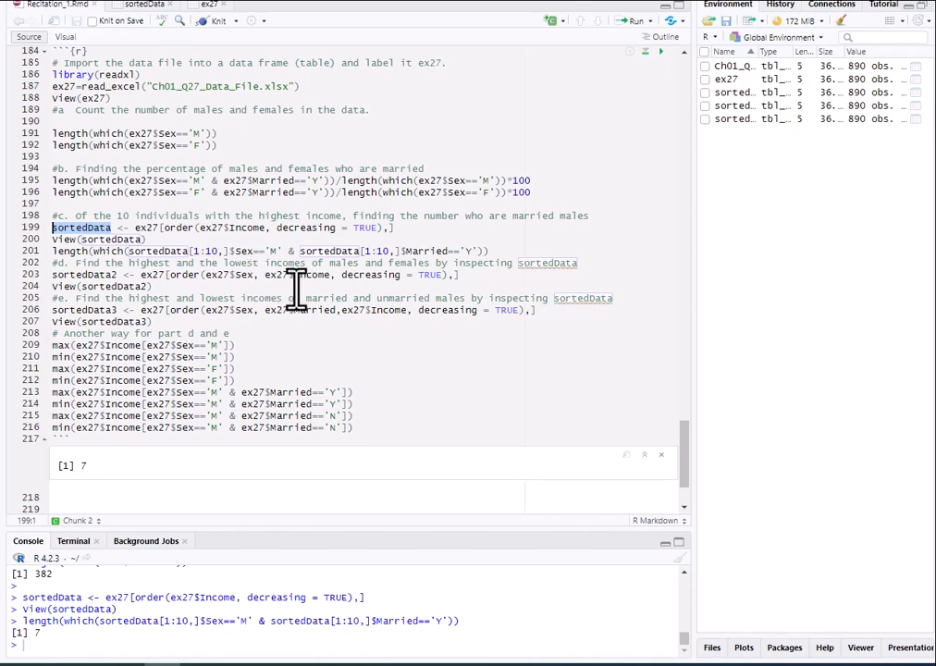
Run the two part d lines that sort ex27 by decreasing Sex and Income into sortedData2 and display the table.
{"action": "left_click", "coordinate": [169, 275]}
{"action": "left_click_drag", "start_coordinate": [172, 276], "coordinate": [251, 279]}
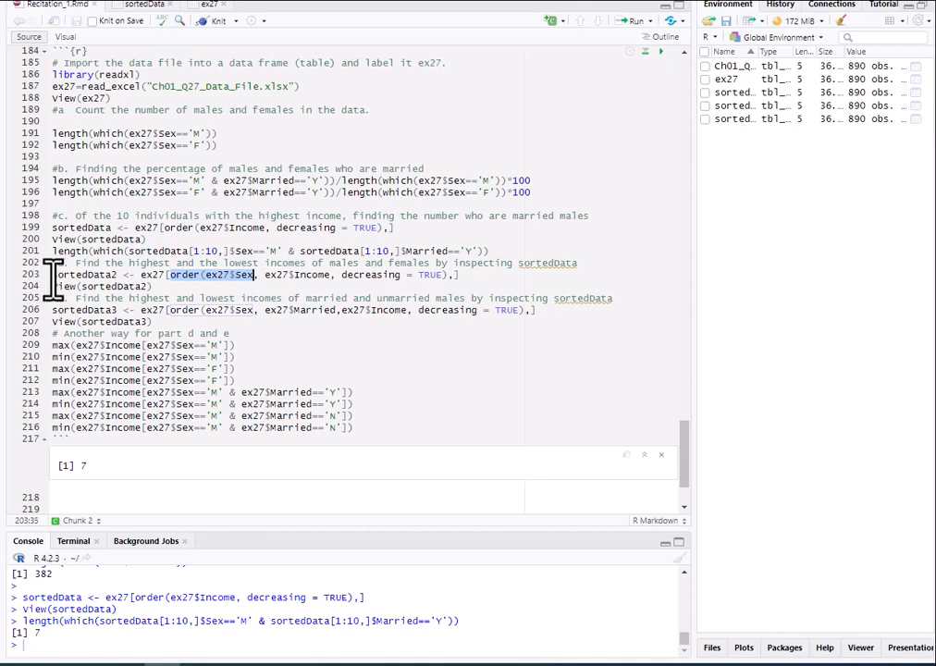
{"action": "left_click_drag", "start_coordinate": [53, 277], "coordinate": [171, 293]}
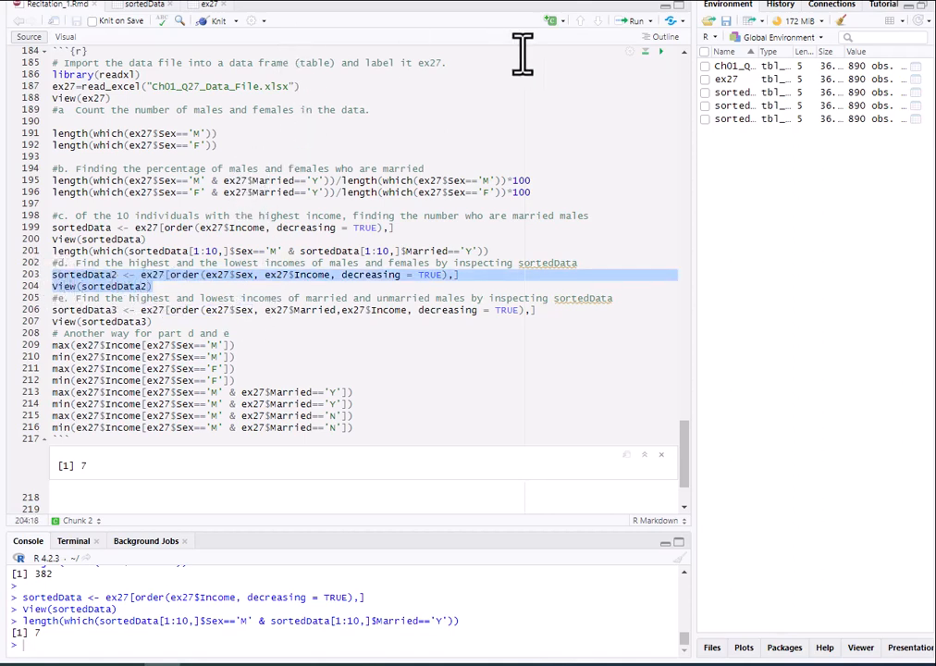
{"action": "left_click", "coordinate": [644, 21]}
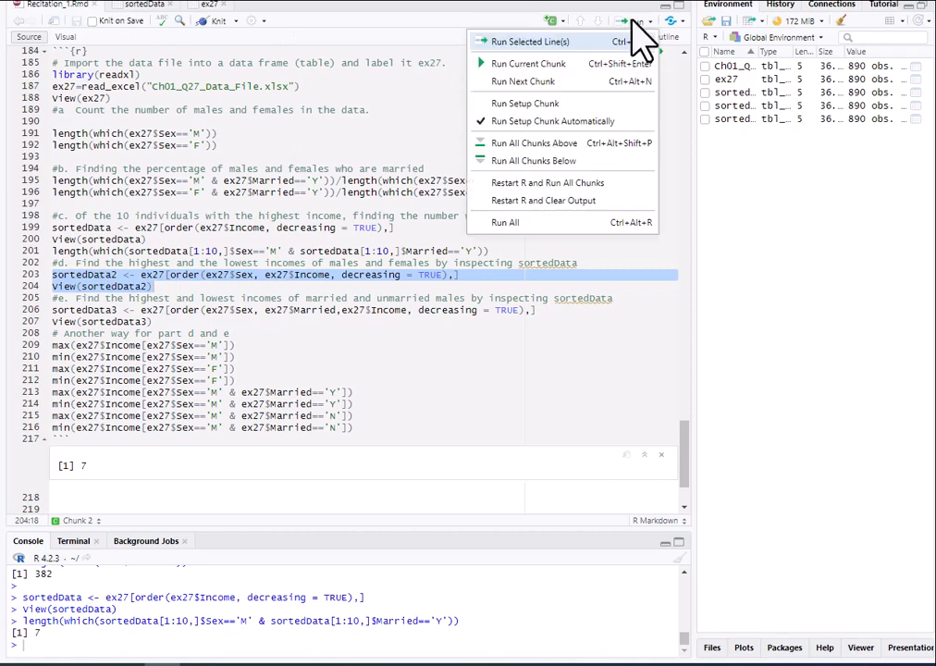
{"action": "left_click", "coordinate": [536, 44]}
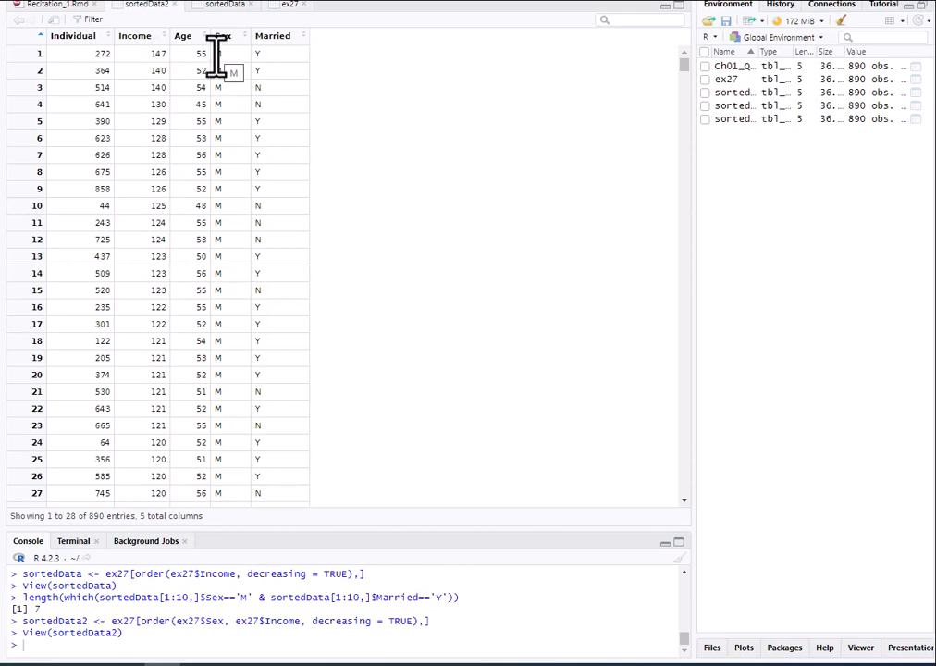
Examine the male rows of sortedData2 down to the last one and highlight its row number and Income.
{"action": "left_click_drag", "start_coordinate": [215, 58], "coordinate": [239, 374]}
{"action": "scroll", "coordinate": [244, 421], "scroll_direction": "down", "scroll_amount": 10}
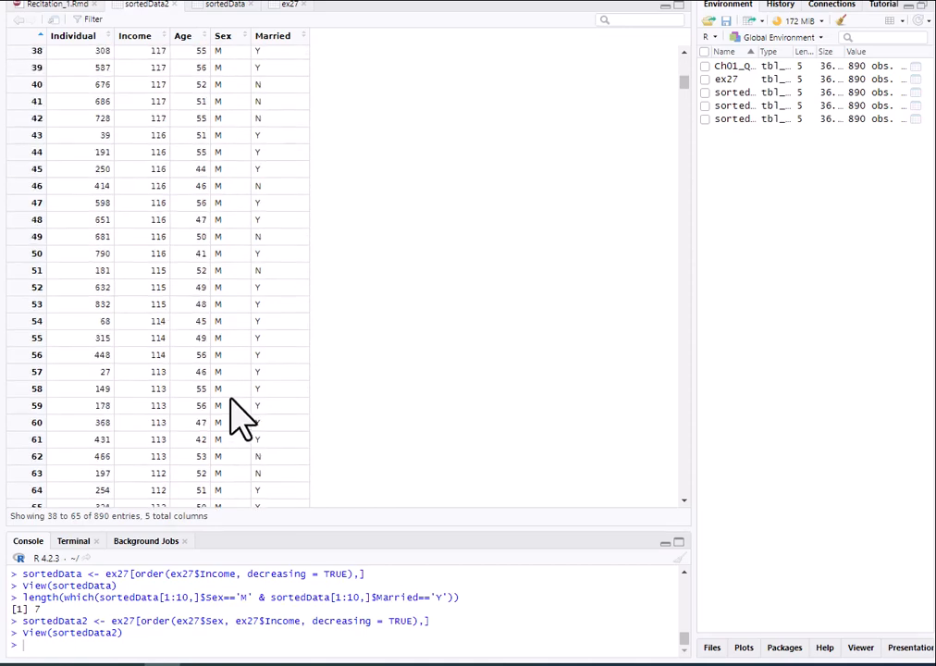
{"action": "scroll", "coordinate": [231, 399], "scroll_direction": "down", "scroll_amount": 15}
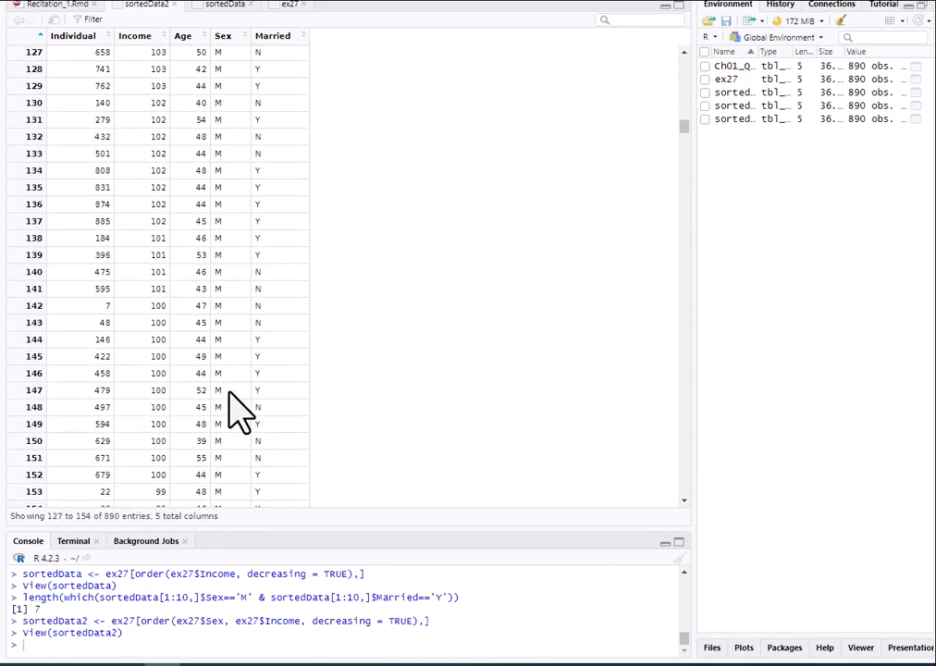
{"action": "scroll", "coordinate": [229, 393], "scroll_direction": "down", "scroll_amount": 14}
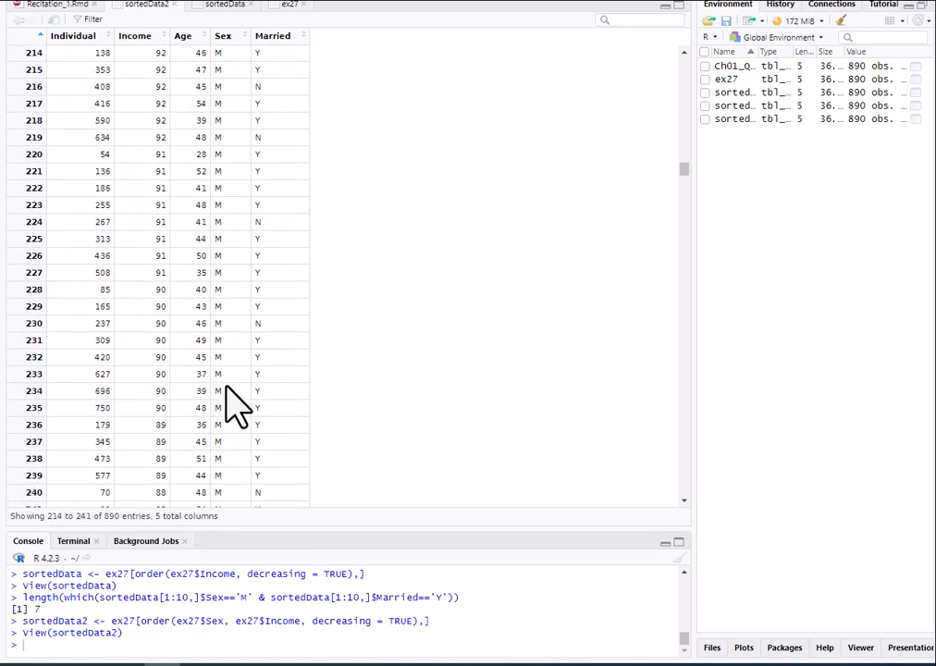
{"action": "scroll", "coordinate": [236, 403], "scroll_direction": "down", "scroll_amount": 14}
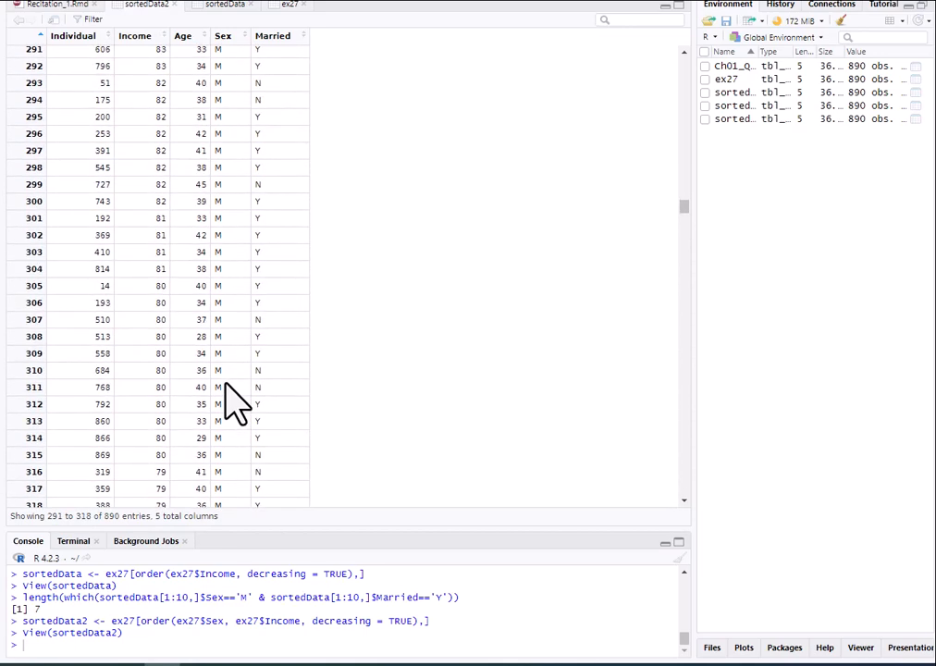
{"action": "left_click", "coordinate": [682, 231]}
{"action": "left_click_drag", "start_coordinate": [682, 231], "coordinate": [671, 304]}
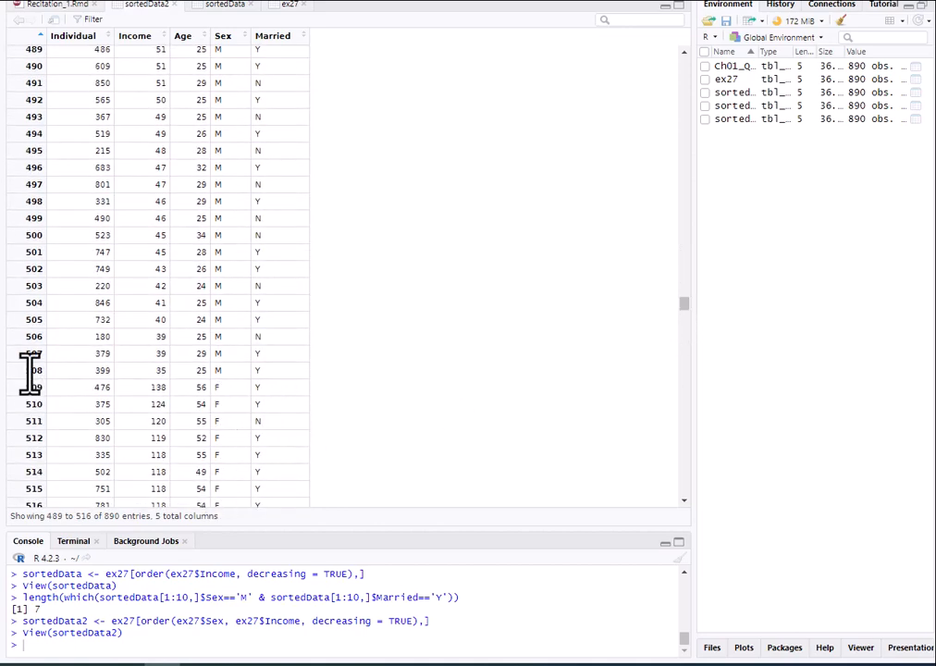
{"action": "left_click_drag", "start_coordinate": [27, 373], "coordinate": [45, 372]}
{"action": "mouse_move", "coordinate": [148, 368]}
{"action": "left_mouse_down"}
{"action": "mouse_move", "coordinate": [163, 368]}
{"action": "mouse_move", "coordinate": [162, 378]}
{"action": "left_mouse_up"}
Examine the highest male income in the first sortedData2 row and the lowest female income in the last, and return to Recitation_1.Rmd.
{"action": "scroll", "coordinate": [406, 360], "scroll_direction": "up", "scroll_amount": 15}
{"action": "scroll", "coordinate": [395, 331], "scroll_direction": "up", "scroll_amount": 8}
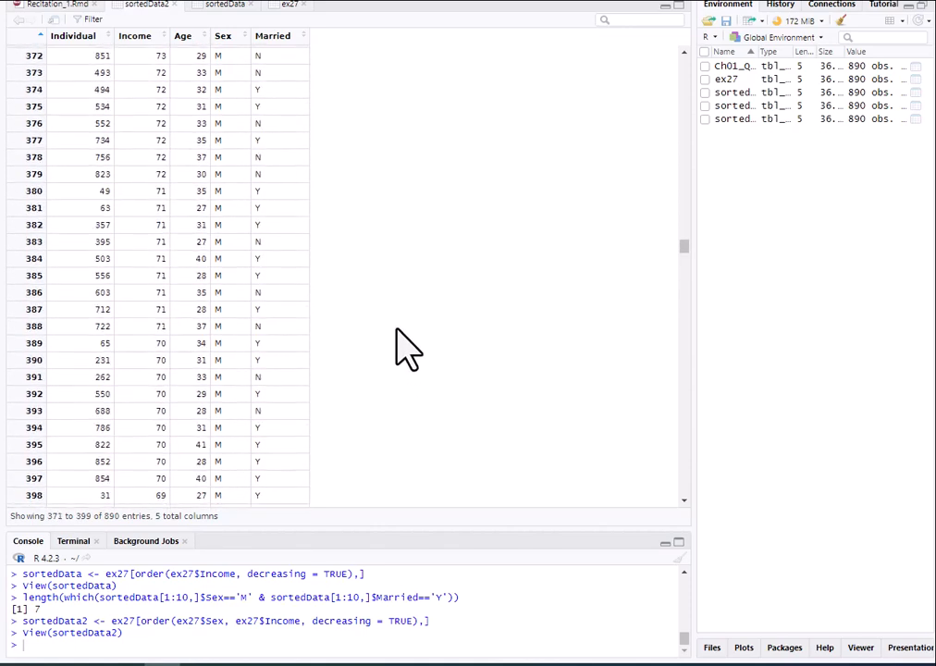
{"action": "left_click_drag", "start_coordinate": [683, 237], "coordinate": [673, 63]}
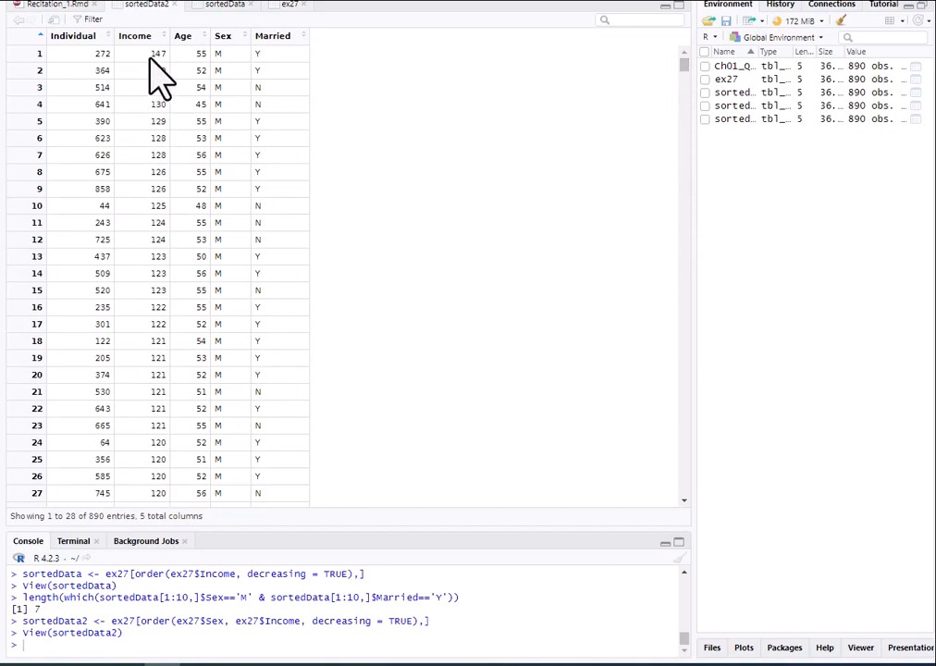
{"action": "left_click_drag", "start_coordinate": [685, 73], "coordinate": [655, 445]}
{"action": "scroll", "coordinate": [407, 428], "scroll_direction": "down", "scroll_amount": 10}
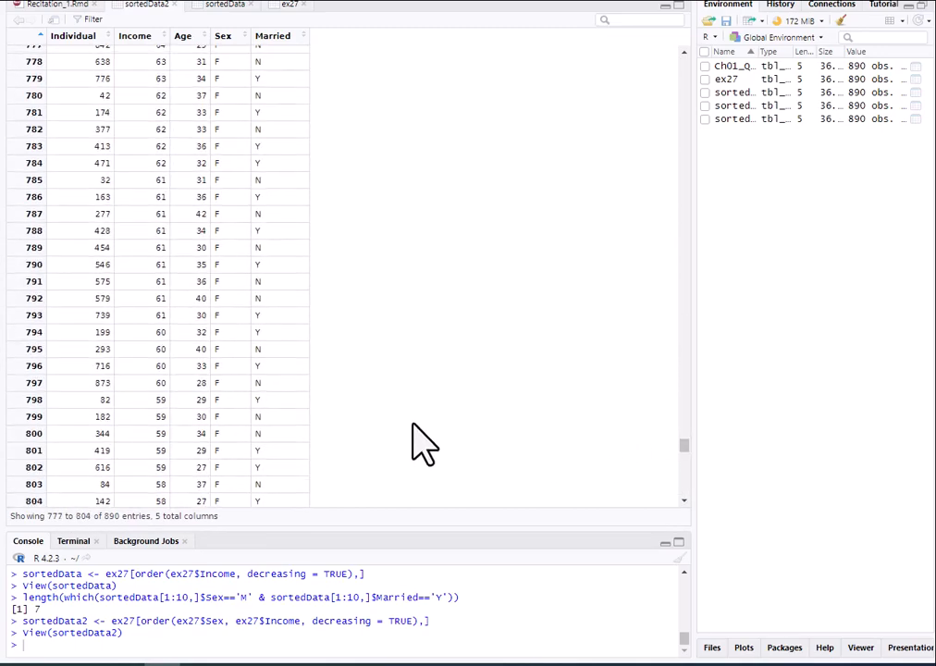
{"action": "scroll", "coordinate": [400, 428], "scroll_direction": "down", "scroll_amount": 5}
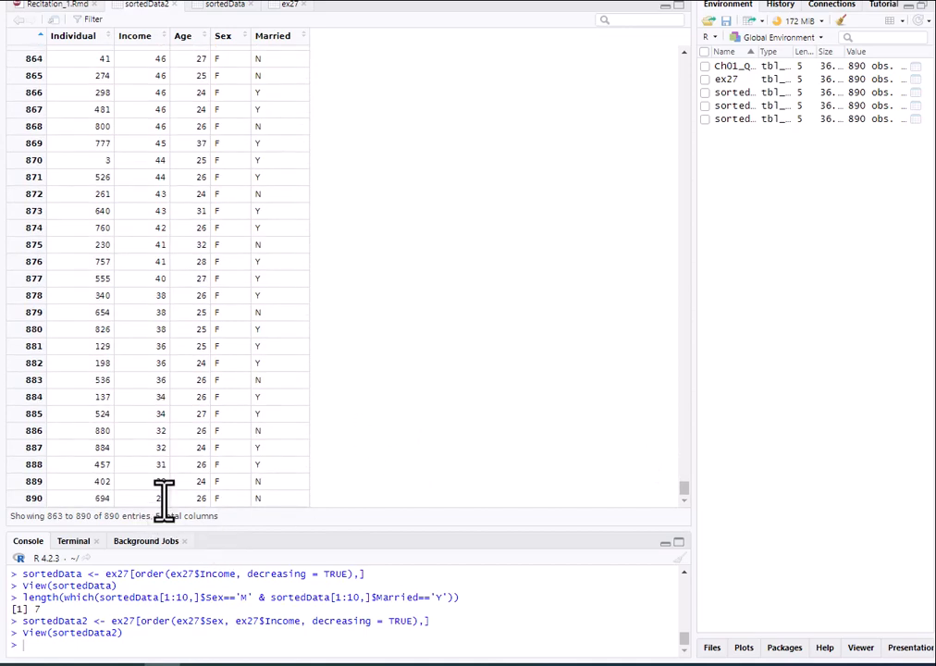
{"action": "left_click", "coordinate": [42, 5]}
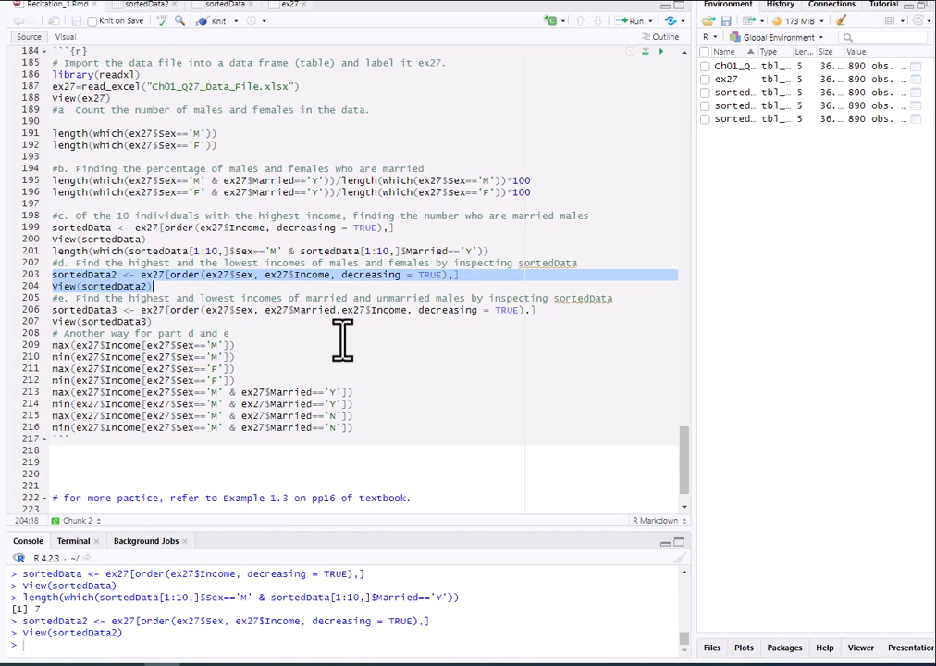
Reopen sortedData2 at its first row and highlight the Income and Sex of the highest-paid married male for part e.
{"action": "left_click", "coordinate": [143, 5]}
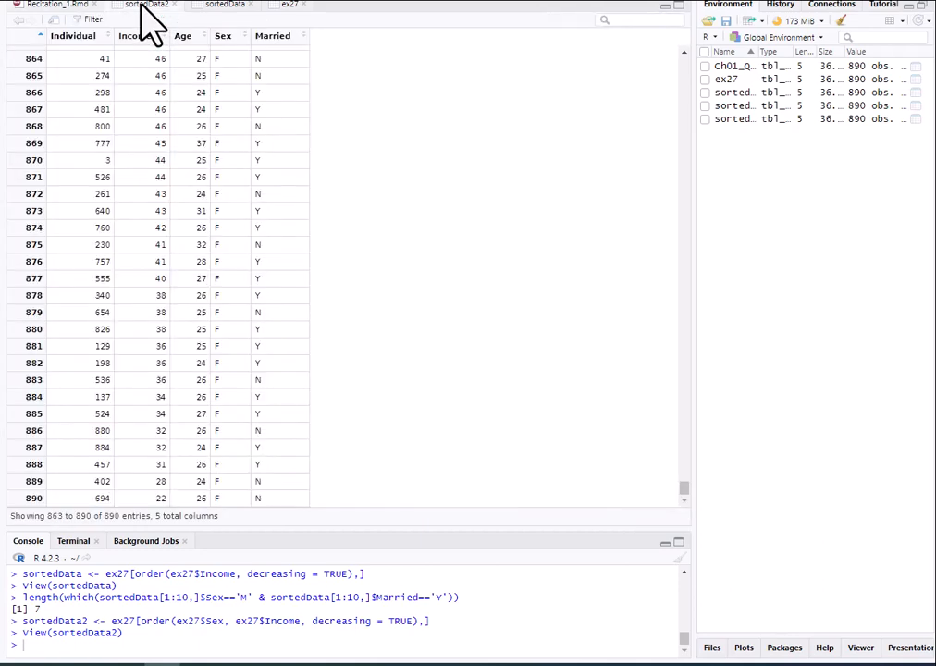
{"action": "scroll", "coordinate": [525, 303], "scroll_direction": "up", "scroll_amount": 10}
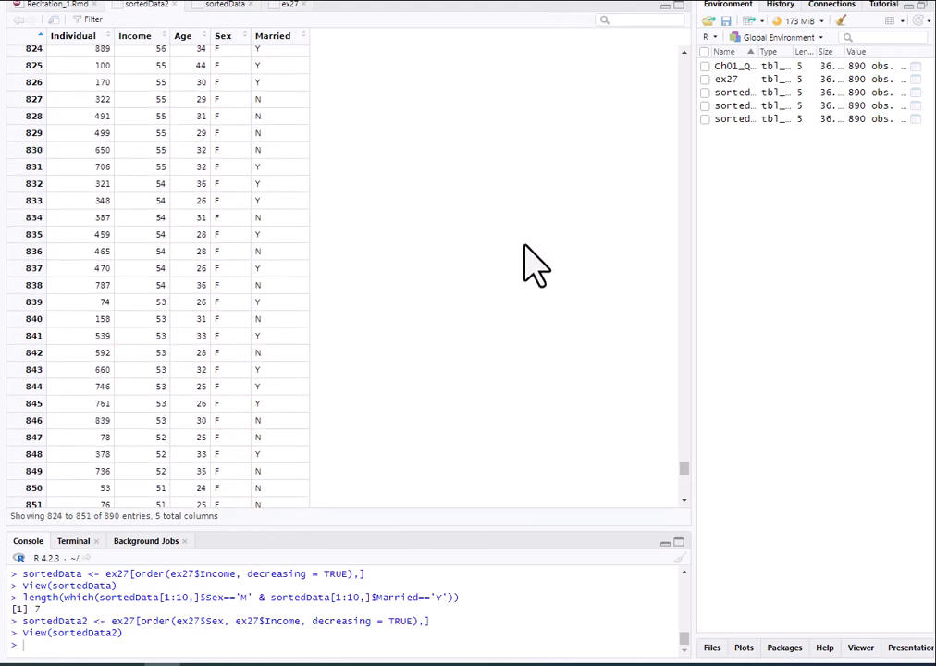
{"action": "left_click_drag", "start_coordinate": [684, 451], "coordinate": [689, 57]}
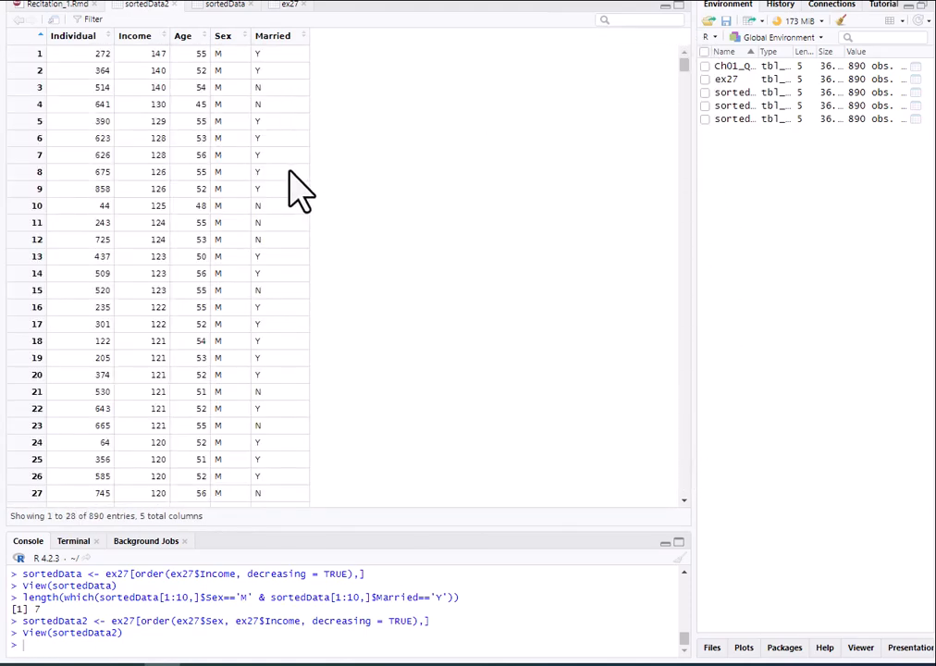
{"action": "double_click", "coordinate": [154, 55]}
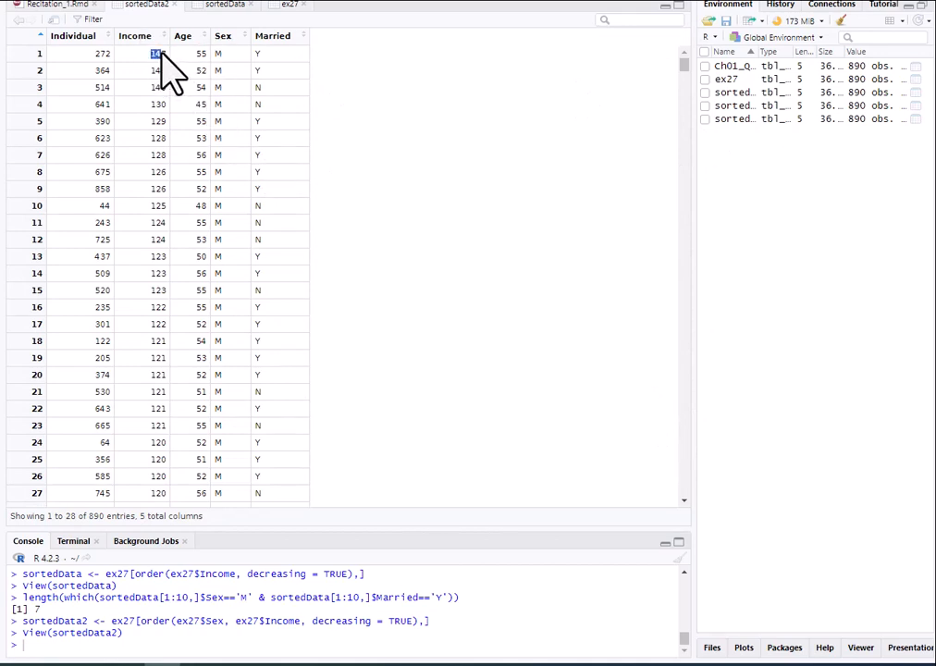
{"action": "double_click", "coordinate": [218, 53]}
Examine the end of the male rows in sortedData2 for the lowest incomes of married and unmarried males, highlighting both.
{"action": "scroll", "coordinate": [363, 284], "scroll_direction": "down", "scroll_amount": 12}
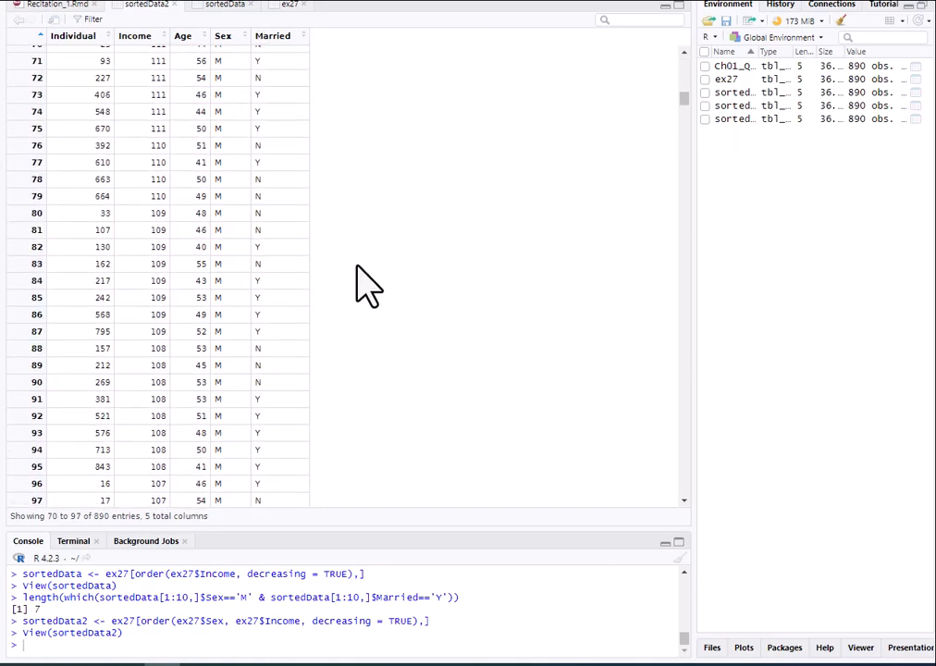
{"action": "scroll", "coordinate": [368, 285], "scroll_direction": "down", "scroll_amount": 20}
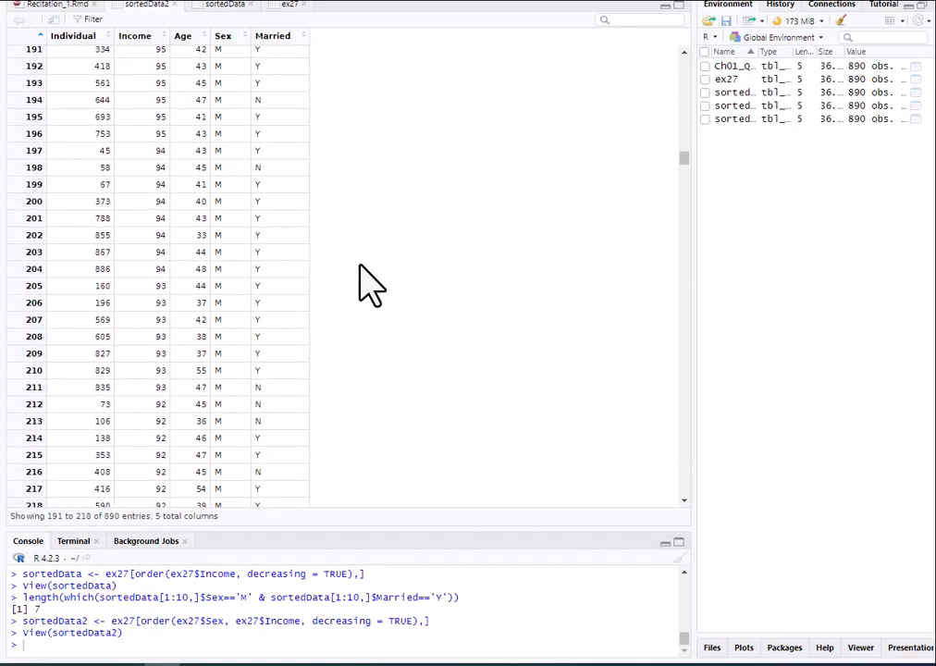
{"action": "scroll", "coordinate": [368, 285], "scroll_direction": "down", "scroll_amount": 7}
{"action": "left_click_drag", "start_coordinate": [684, 172], "coordinate": [682, 231]}
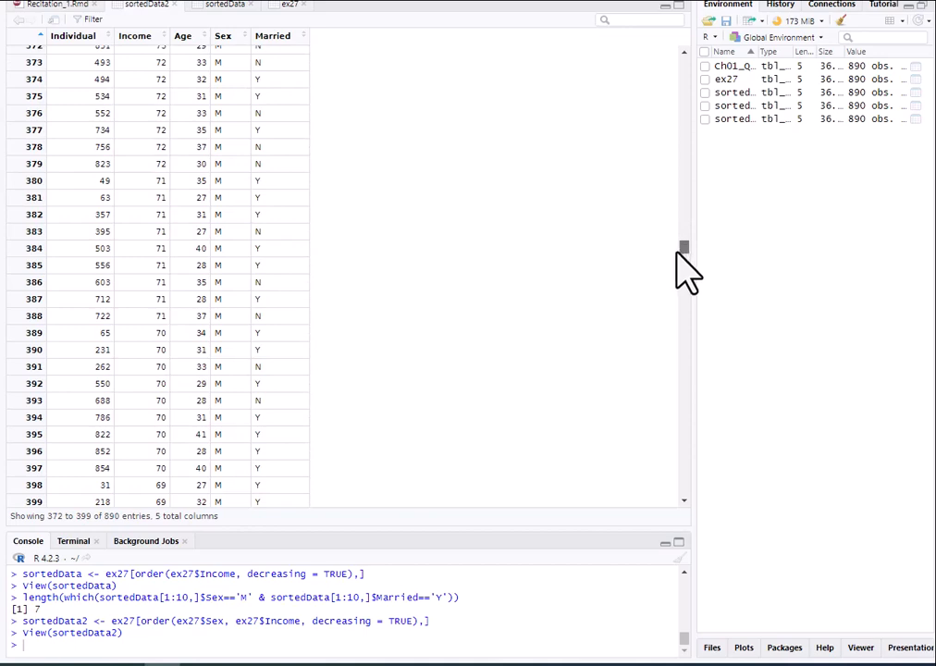
{"action": "left_click_drag", "start_coordinate": [679, 249], "coordinate": [664, 301]}
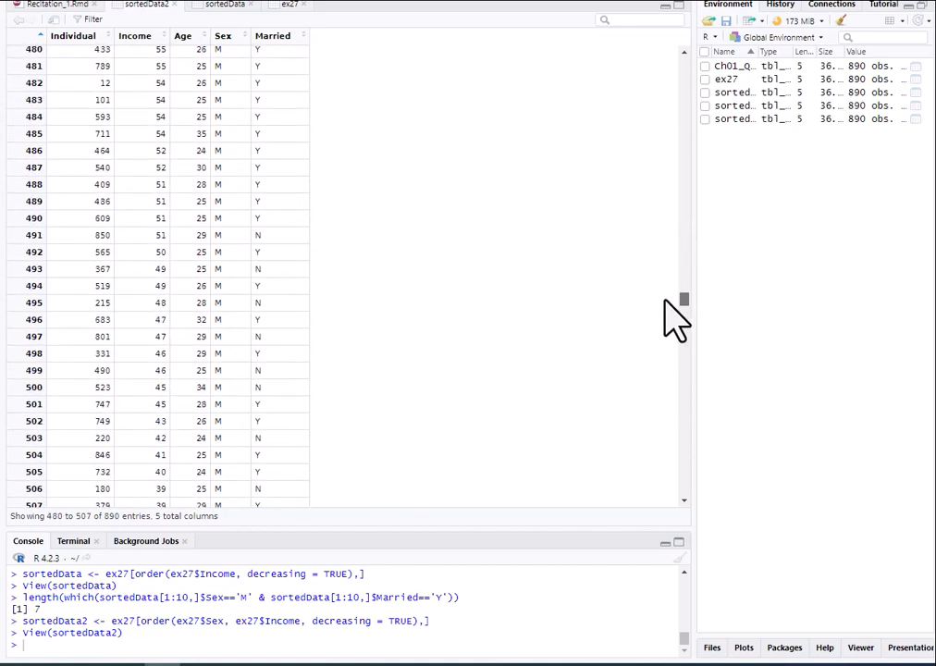
{"action": "scroll", "coordinate": [340, 442], "scroll_direction": "down", "scroll_amount": 3}
{"action": "scroll", "coordinate": [370, 435], "scroll_direction": "down", "scroll_amount": 3}
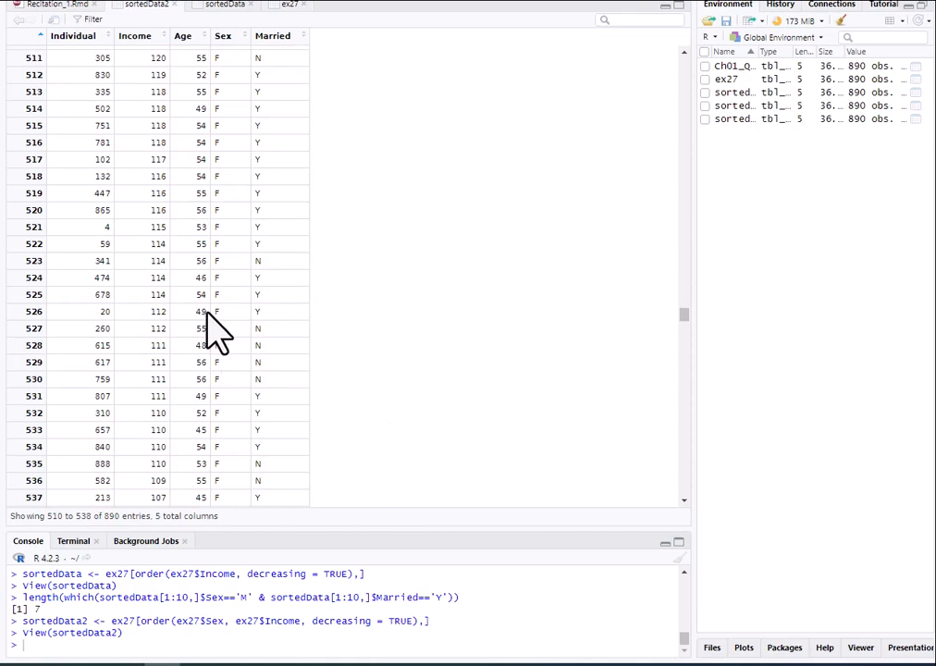
{"action": "scroll", "coordinate": [211, 323], "scroll_direction": "up", "scroll_amount": 2}
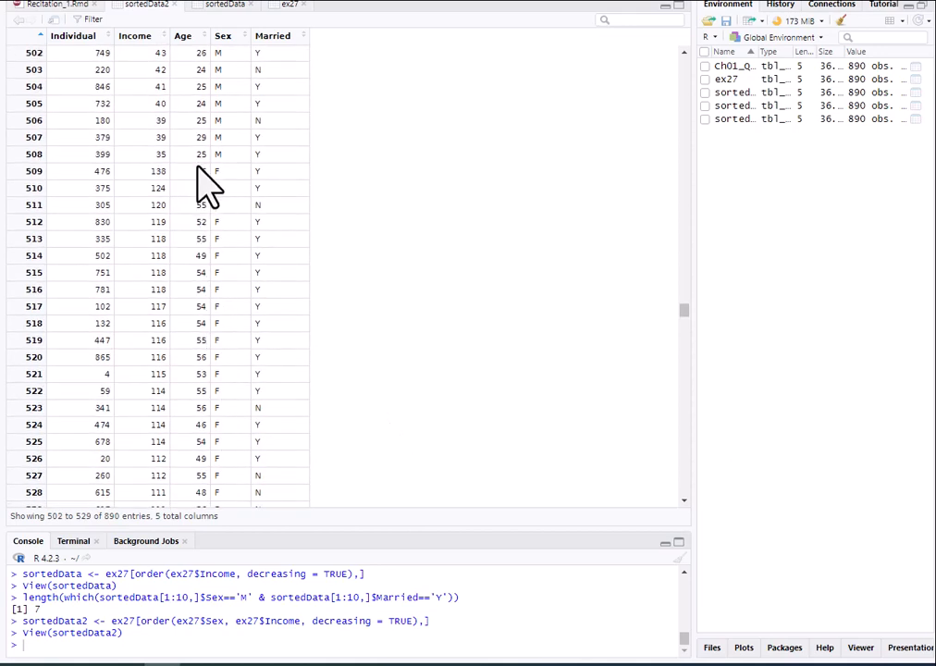
{"action": "left_click_drag", "start_coordinate": [198, 159], "coordinate": [264, 157]}
{"action": "left_click_drag", "start_coordinate": [156, 121], "coordinate": [164, 121]}
Highlight the first unmarried male's Income through Married values in sortedData2 and return to Recitation_1.Rmd.
{"action": "left_click_drag", "start_coordinate": [685, 313], "coordinate": [685, 61]}
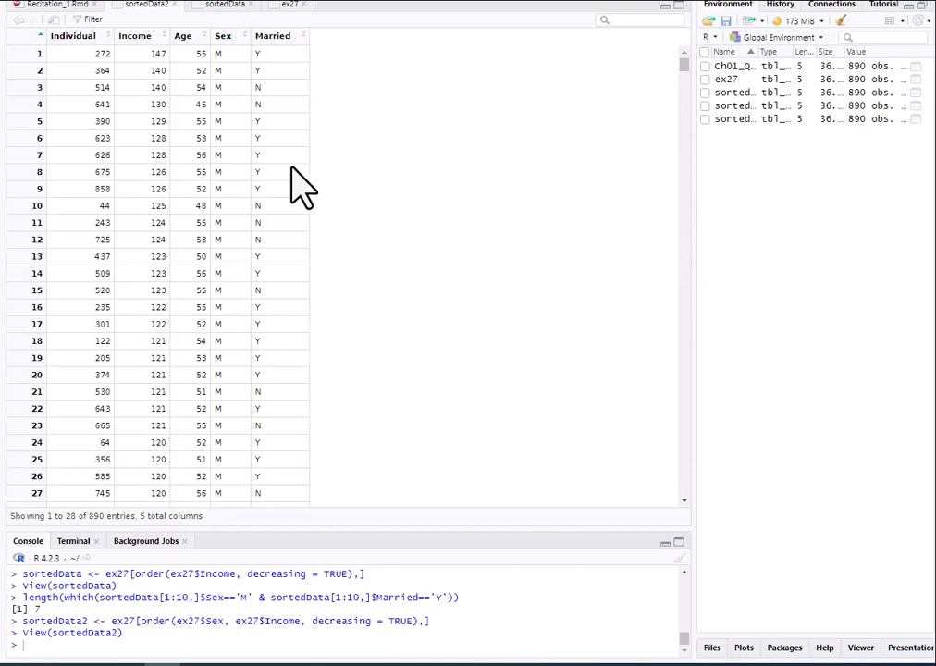
{"action": "left_click_drag", "start_coordinate": [267, 89], "coordinate": [145, 89]}
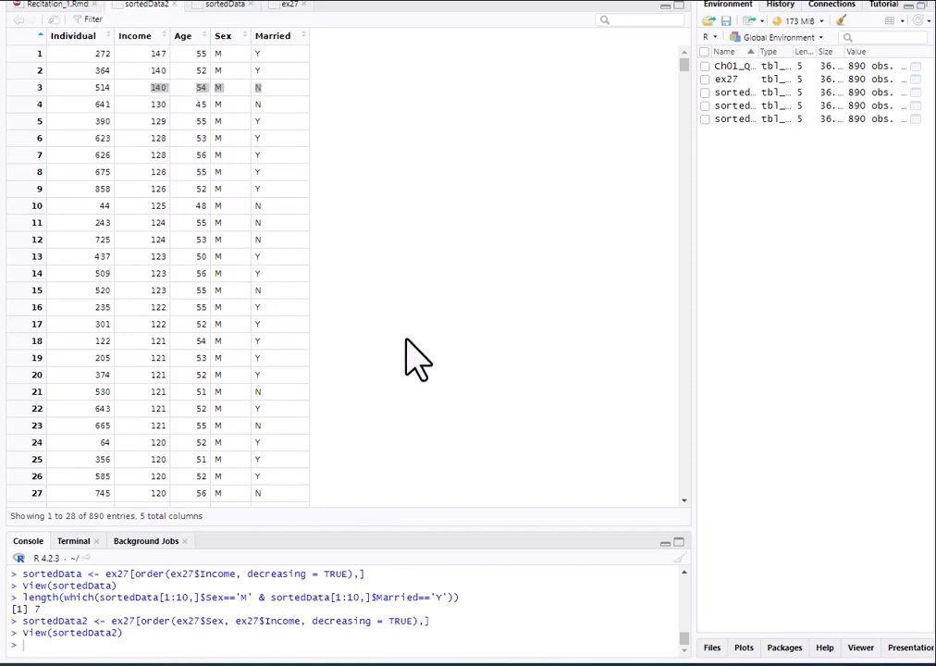
{"action": "left_click", "coordinate": [61, 5]}
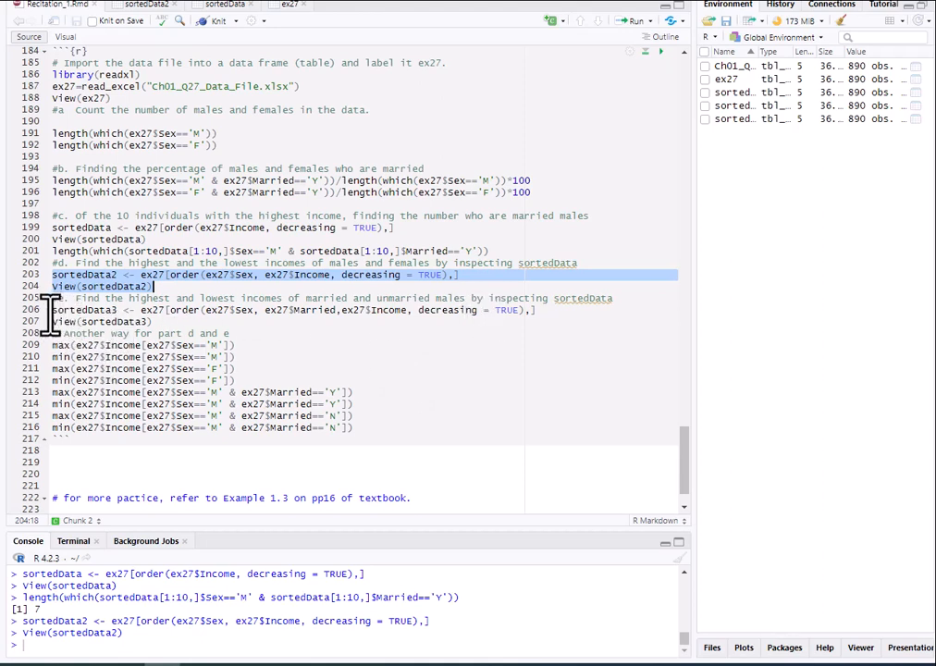
Run the two part e lines that create sortedData3, sorted by Sex, Married and Income in decreasing order, and view it.
{"action": "left_click_drag", "start_coordinate": [51, 315], "coordinate": [200, 324]}
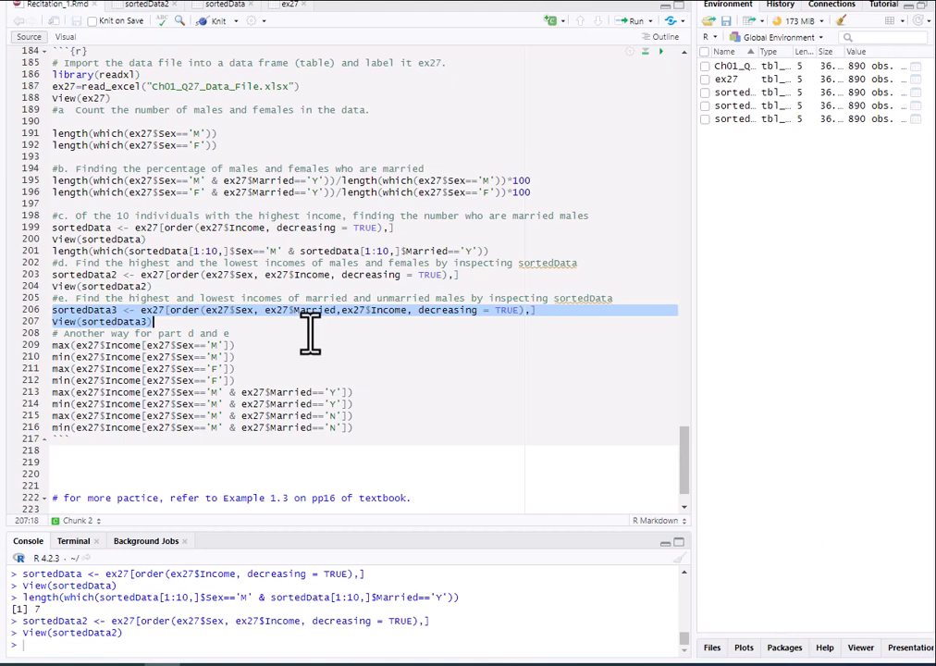
{"action": "left_click", "coordinate": [647, 20]}
{"action": "left_click", "coordinate": [533, 44]}
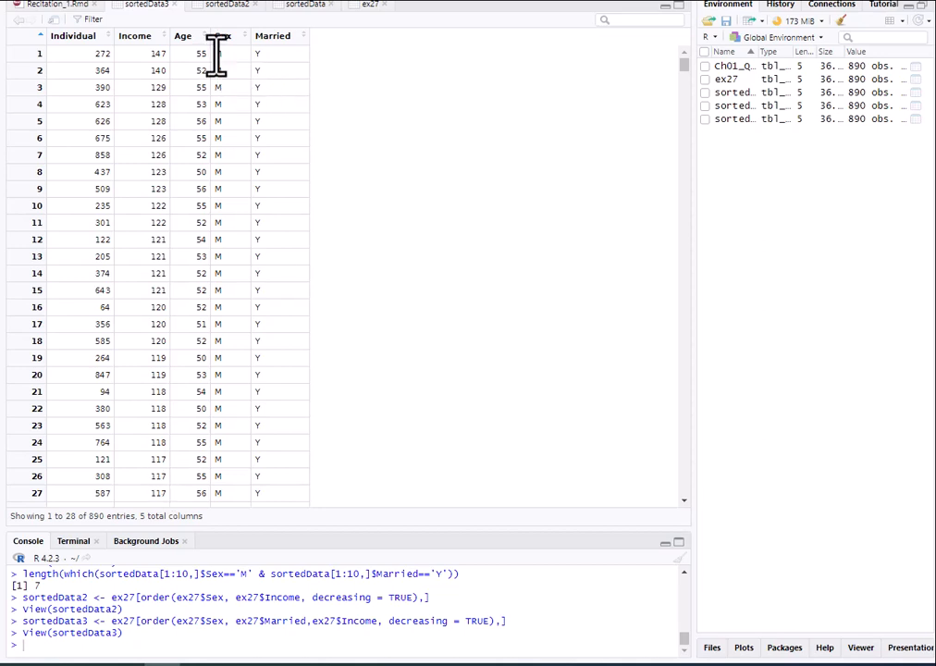
Highlight the Sex values and the Married values in the first rows of sortedData3 to show the sort order.
{"action": "left_click_drag", "start_coordinate": [217, 58], "coordinate": [226, 138]}
{"action": "left_click", "coordinate": [264, 180]}
{"action": "left_click_drag", "start_coordinate": [256, 57], "coordinate": [271, 309]}
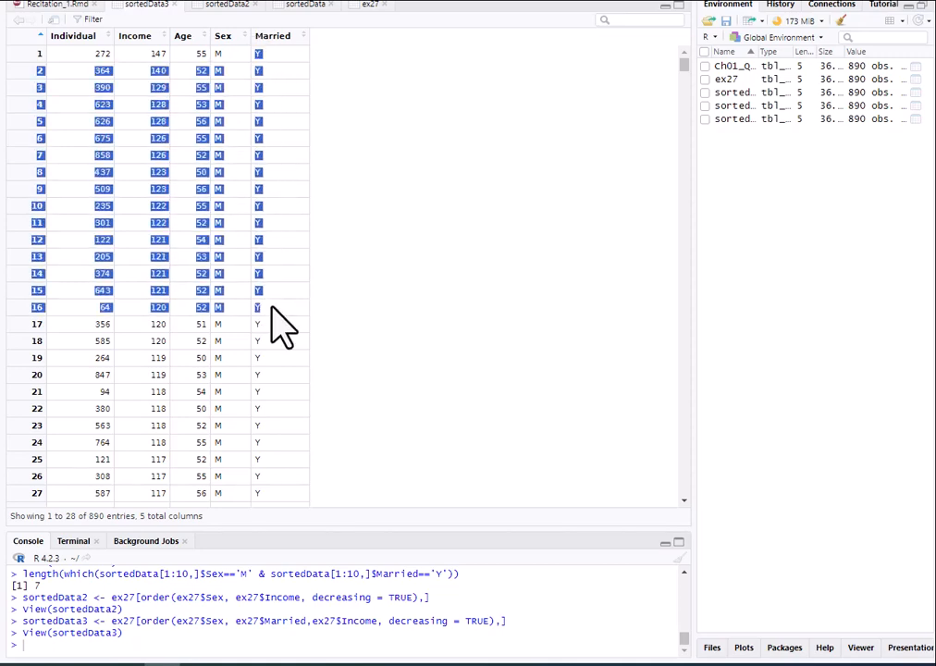
{"action": "left_click", "coordinate": [271, 305]}
Find where married males change to unmarried males in sortedData3 and highlight the first unmarried male's Married through Income values.
{"action": "scroll", "coordinate": [348, 305], "scroll_direction": "down", "scroll_amount": 10}
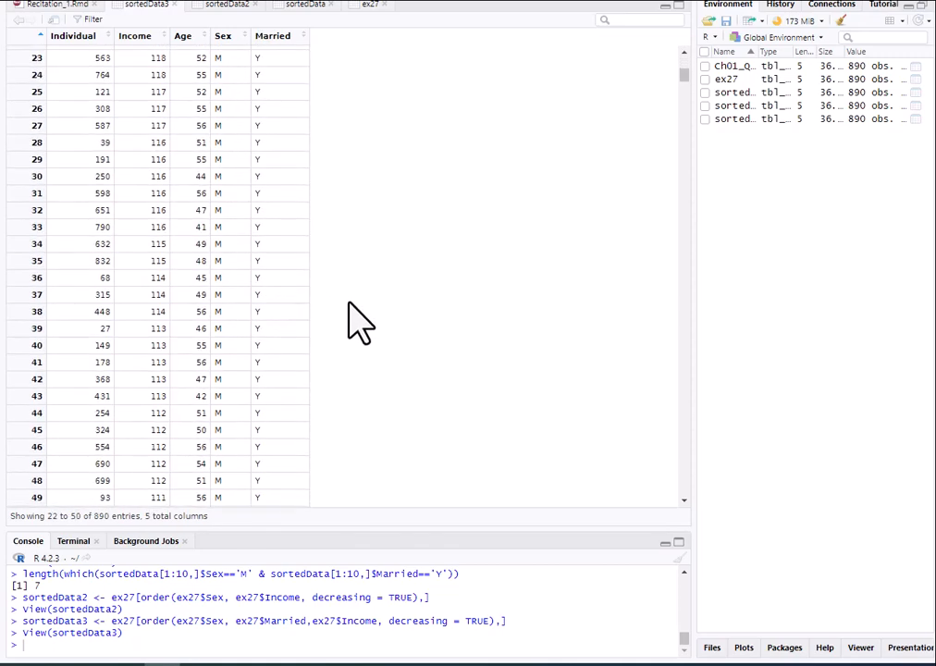
{"action": "scroll", "coordinate": [368, 320], "scroll_direction": "down", "scroll_amount": 6}
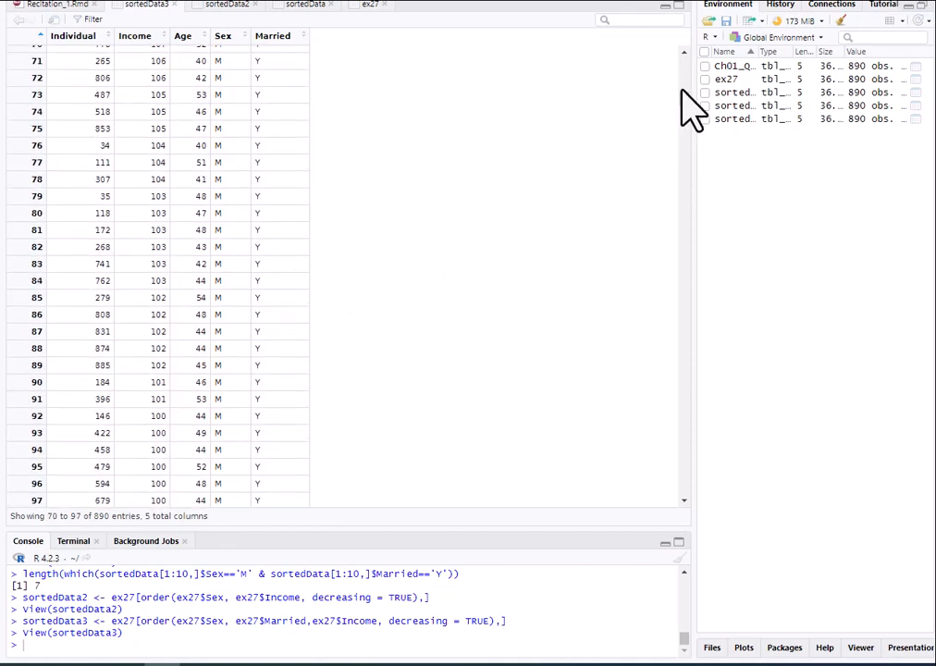
{"action": "left_click_drag", "start_coordinate": [681, 90], "coordinate": [625, 221]}
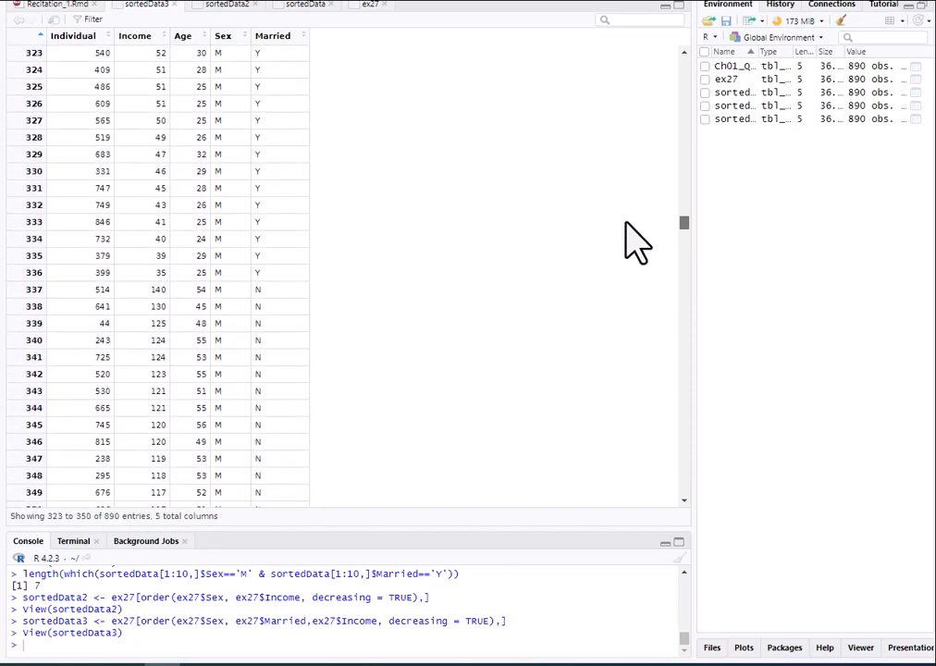
{"action": "left_click_drag", "start_coordinate": [262, 292], "coordinate": [172, 288]}
{"action": "left_click_drag", "start_coordinate": [147, 292], "coordinate": [170, 296]}
Examine the end of the unmarried male rows in sortedData3 and highlight the Married value of the first female row.
{"action": "scroll", "coordinate": [261, 319], "scroll_direction": "down", "scroll_amount": 20}
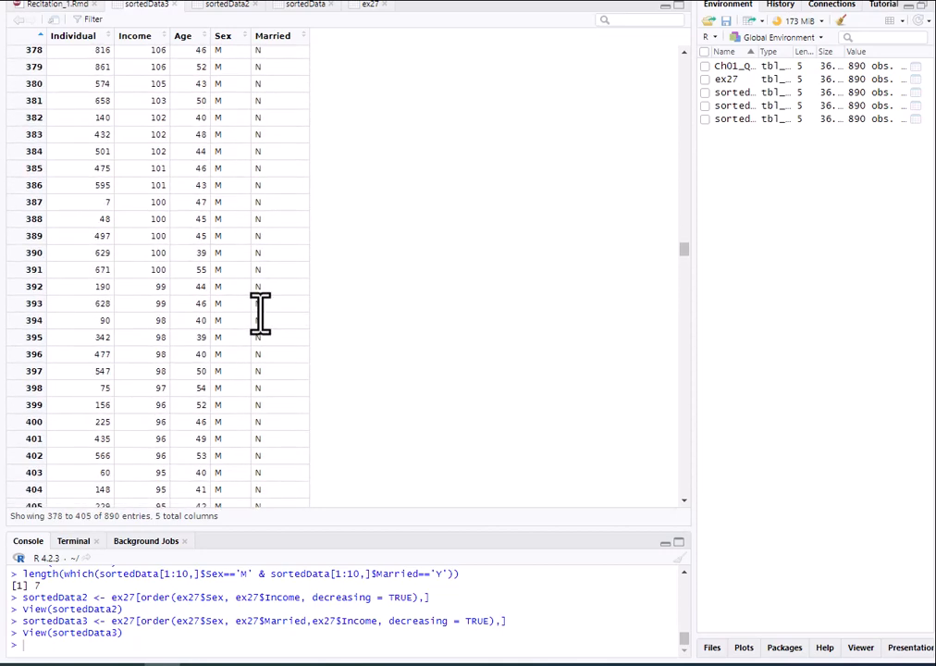
{"action": "scroll", "coordinate": [261, 319], "scroll_direction": "down", "scroll_amount": 8}
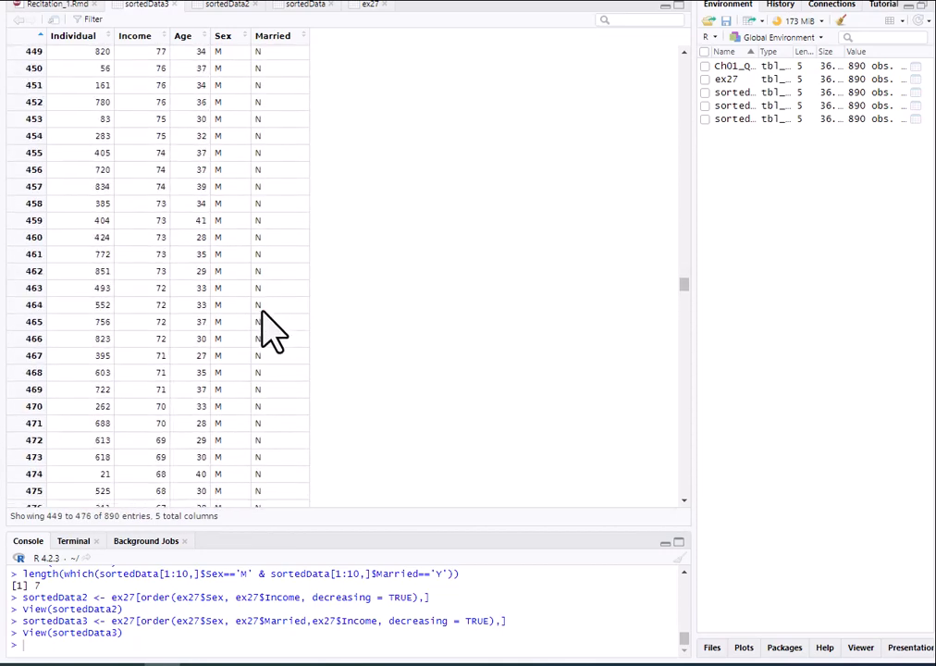
{"action": "scroll", "coordinate": [261, 315], "scroll_direction": "down", "scroll_amount": 15}
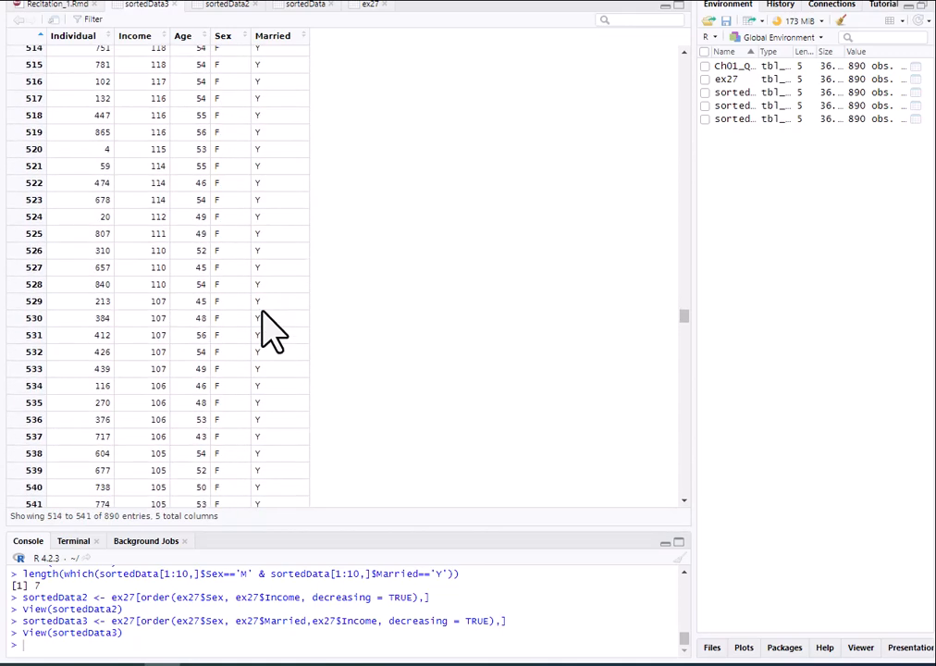
{"action": "scroll", "coordinate": [243, 287], "scroll_direction": "up", "scroll_amount": 9}
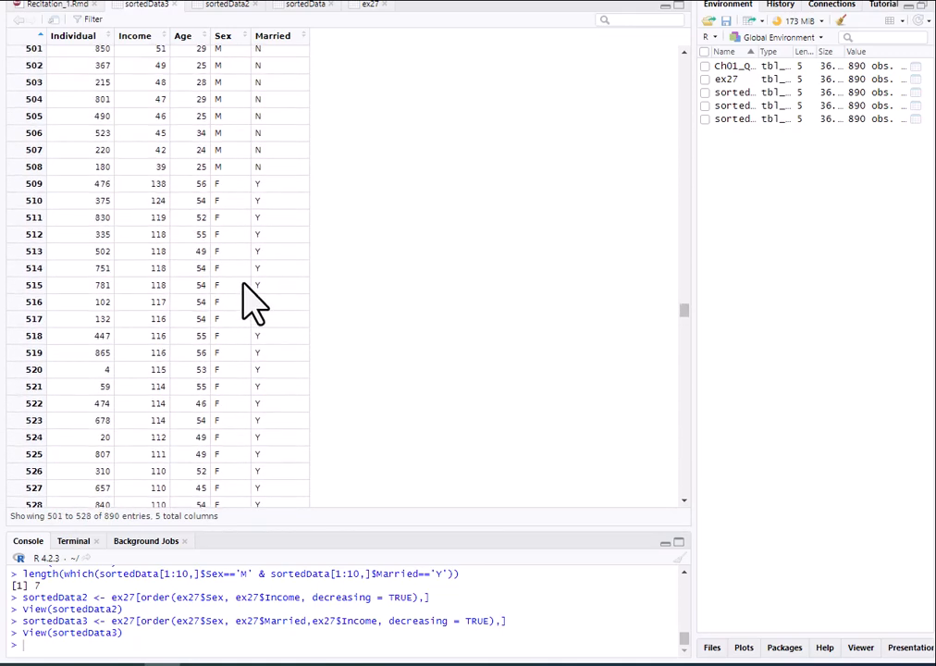
{"action": "scroll", "coordinate": [245, 292], "scroll_direction": "down", "scroll_amount": 4}
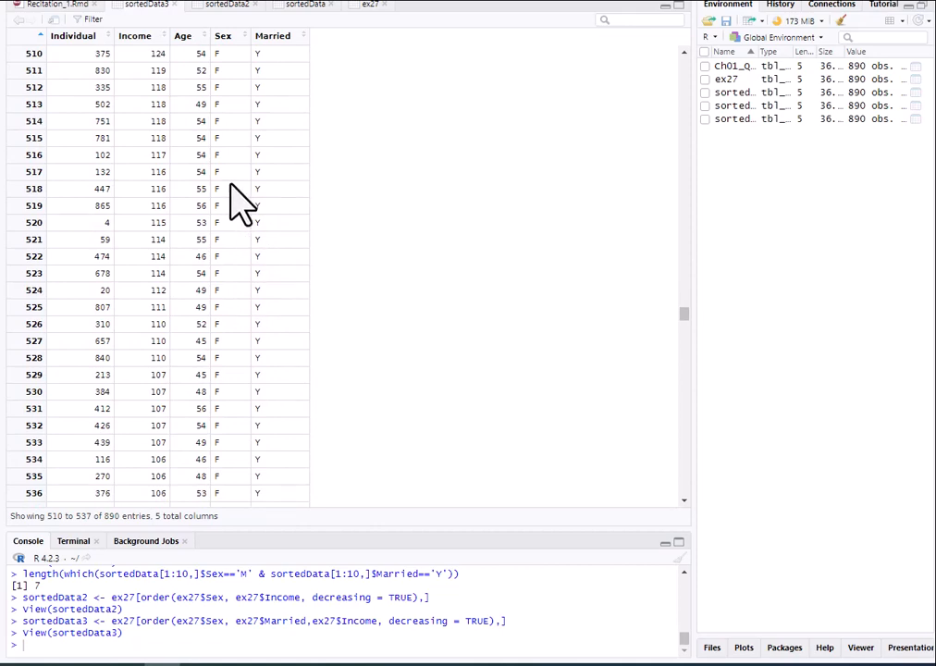
{"action": "scroll", "coordinate": [236, 157], "scroll_direction": "up", "scroll_amount": 1}
{"action": "scroll", "coordinate": [250, 199], "scroll_direction": "up", "scroll_amount": 1}
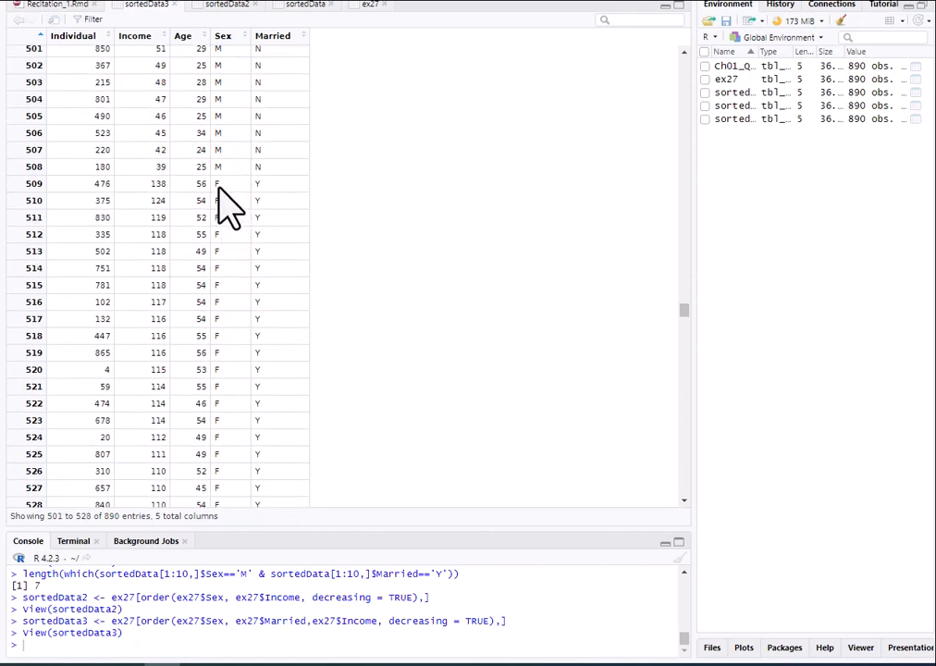
{"action": "double_click", "coordinate": [259, 184]}
Find the first unmarried female in sortedData3, highlight her Married through Income values, and return to Recitation_1.Rmd.
{"action": "scroll", "coordinate": [272, 355], "scroll_direction": "down", "scroll_amount": 20}
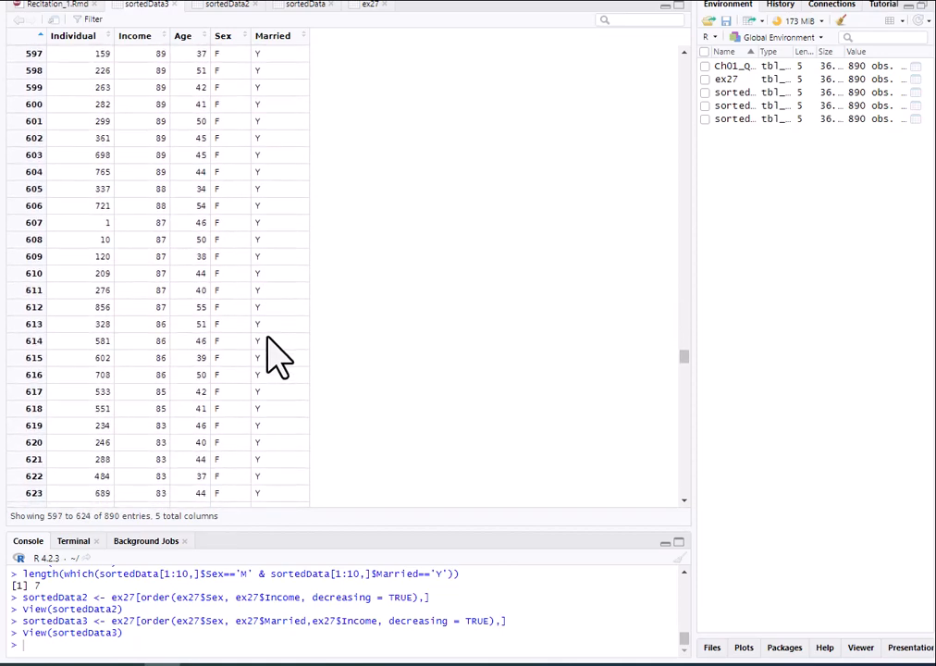
{"action": "scroll", "coordinate": [273, 355], "scroll_direction": "down", "scroll_amount": 10}
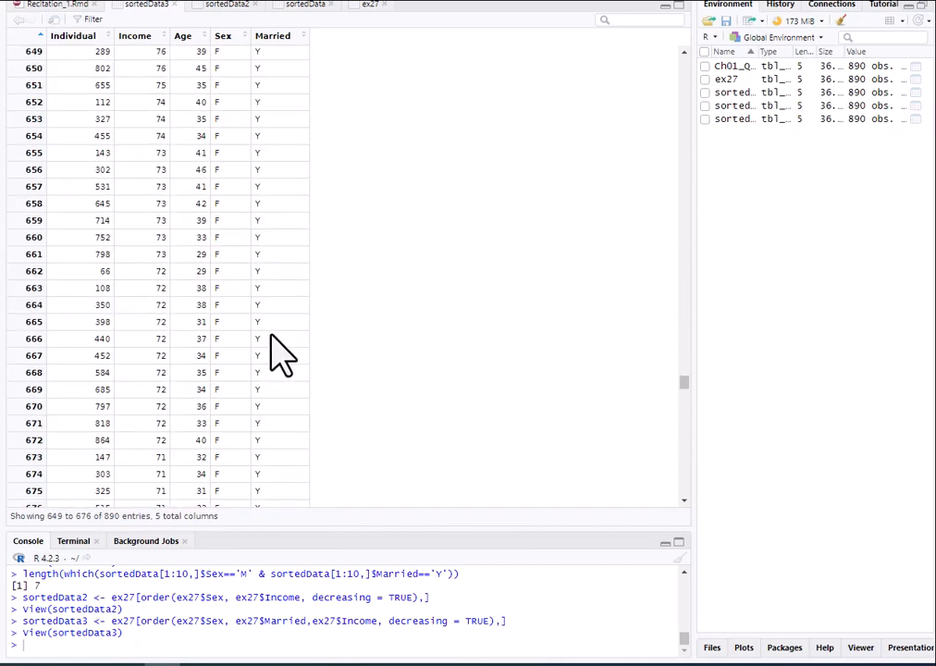
{"action": "scroll", "coordinate": [274, 355], "scroll_direction": "down", "scroll_amount": 14}
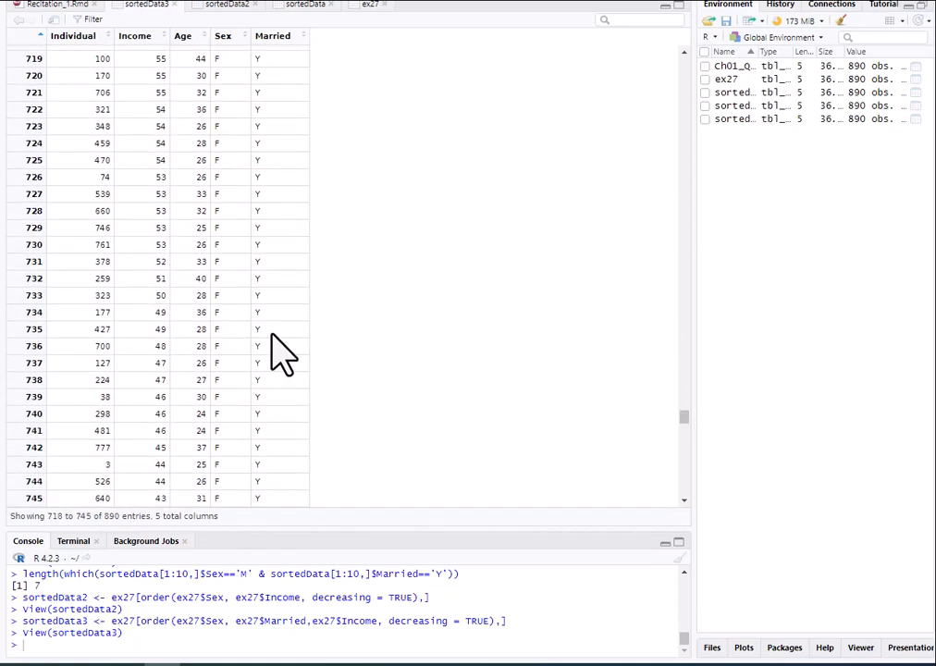
{"action": "scroll", "coordinate": [272, 335], "scroll_direction": "down", "scroll_amount": 3}
{"action": "scroll", "coordinate": [278, 327], "scroll_direction": "down", "scroll_amount": 3}
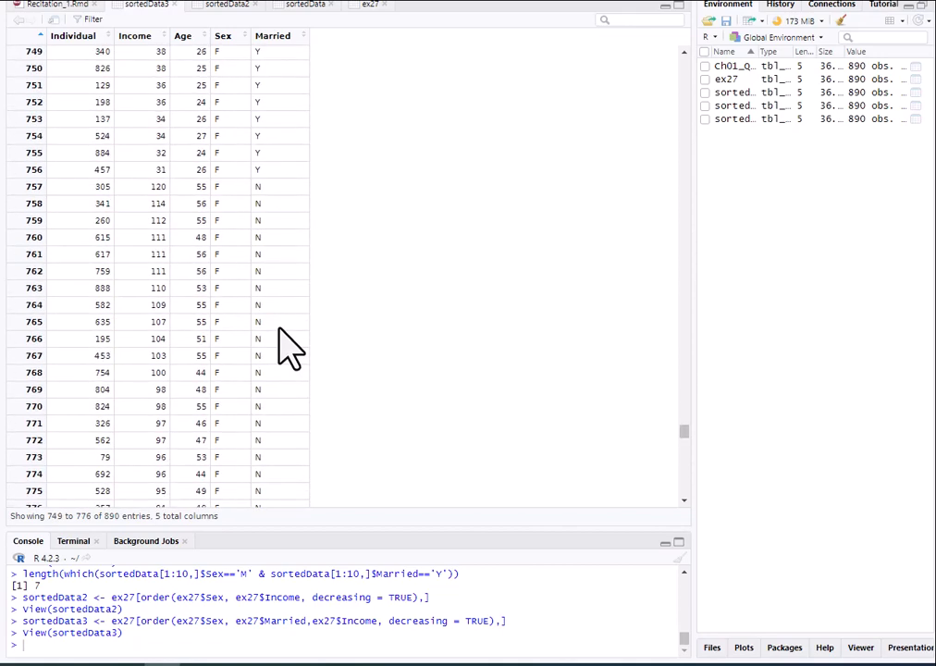
{"action": "left_click_drag", "start_coordinate": [264, 188], "coordinate": [143, 196]}
{"action": "left_click", "coordinate": [43, 5]}
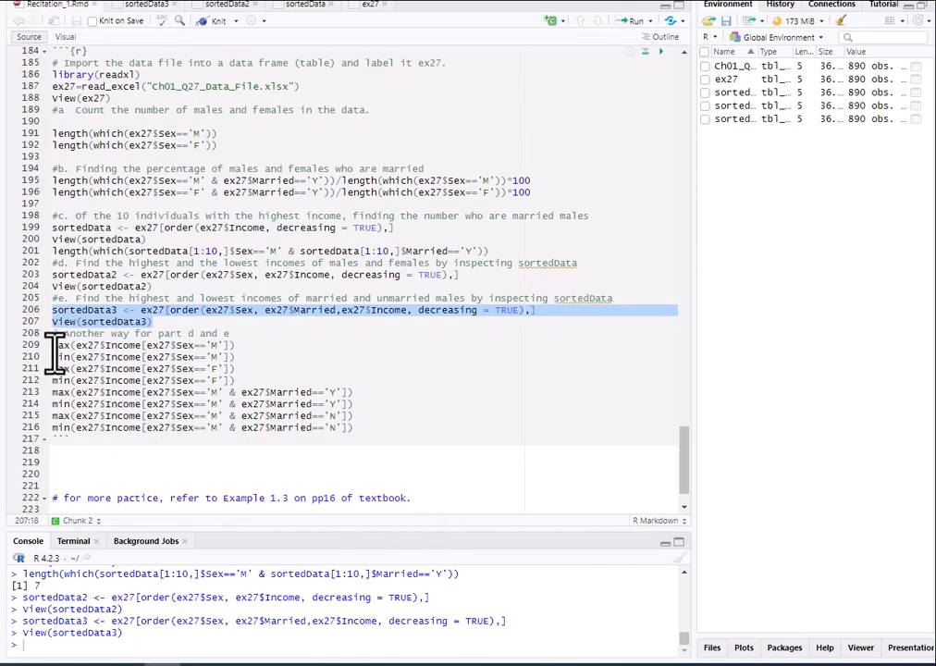
Highlight the alternative max and min lines for parts d and e, run the whole ex27 chunk, and return to Recitation_1.Rmd.
{"action": "left_click_drag", "start_coordinate": [54, 347], "coordinate": [361, 431]}
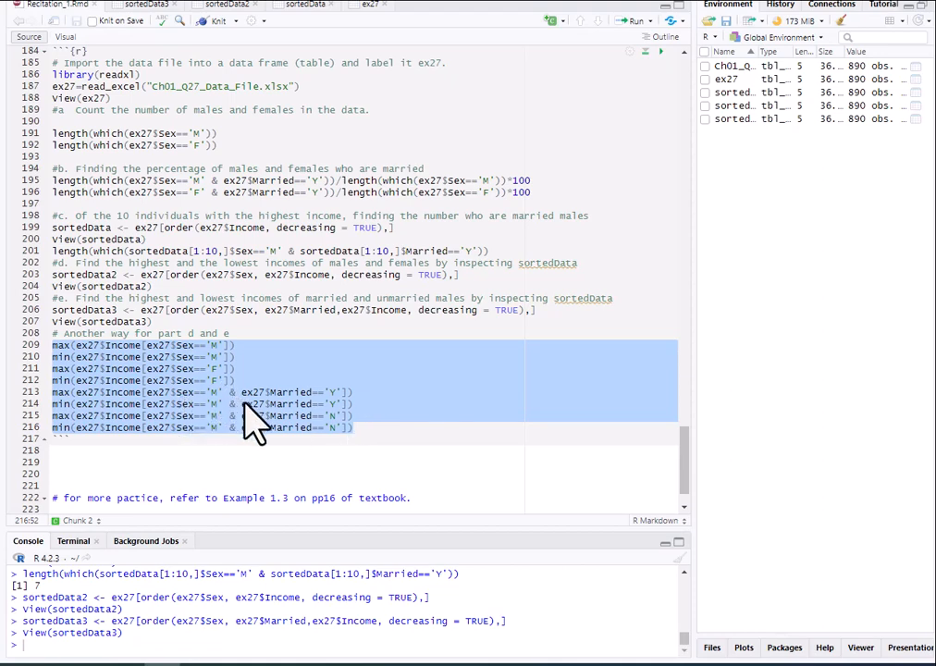
{"action": "scroll", "coordinate": [405, 427], "scroll_direction": "up", "scroll_amount": 3}
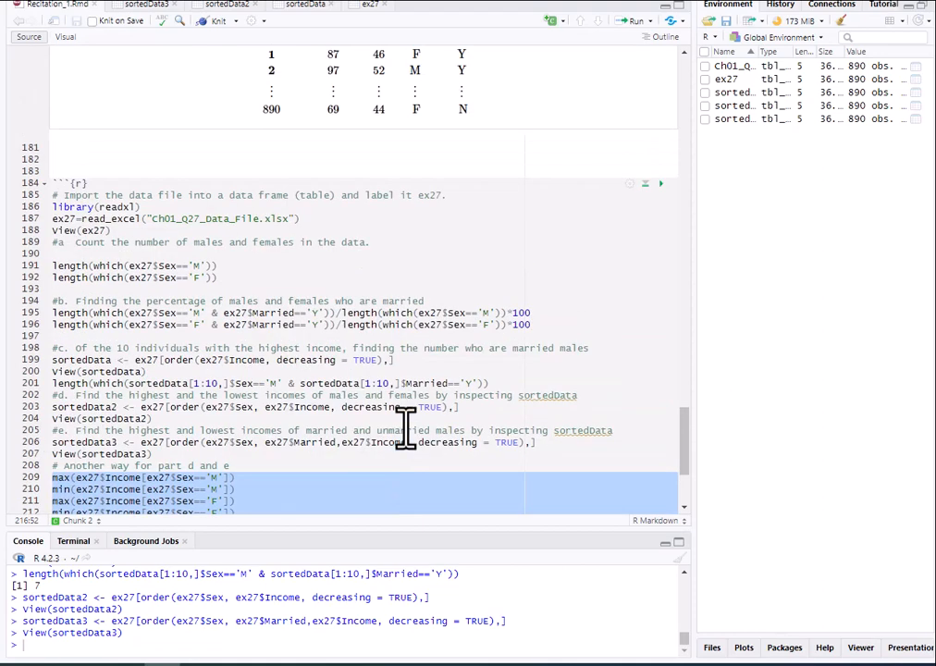
{"action": "left_click", "coordinate": [660, 185]}
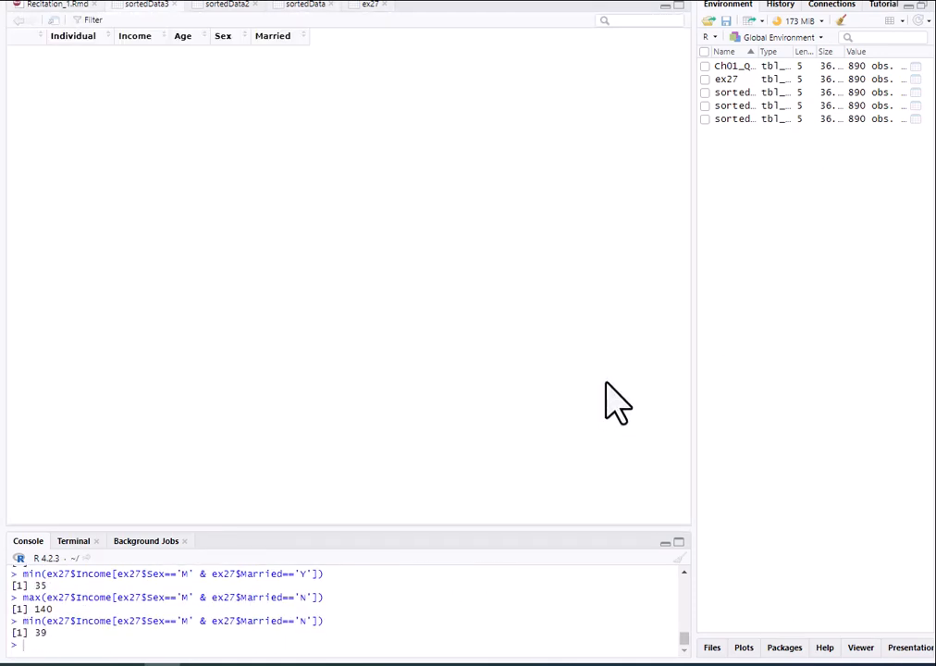
{"action": "left_click", "coordinate": [53, 5]}
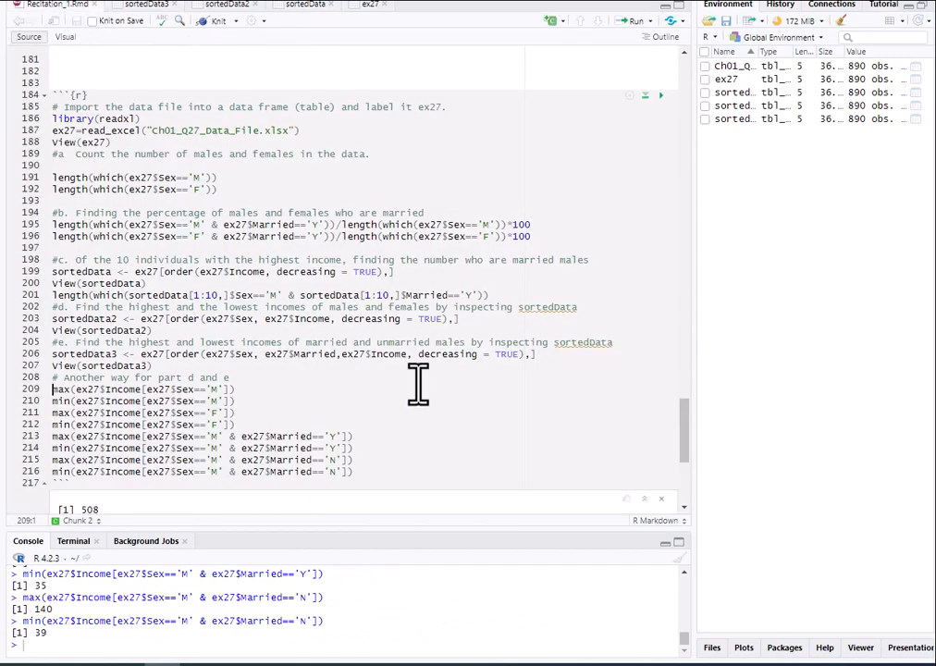
Examine the results printed beneath the ex27 chunk and compare them with the code lines above.
{"action": "scroll", "coordinate": [418, 383], "scroll_direction": "down", "scroll_amount": 4}
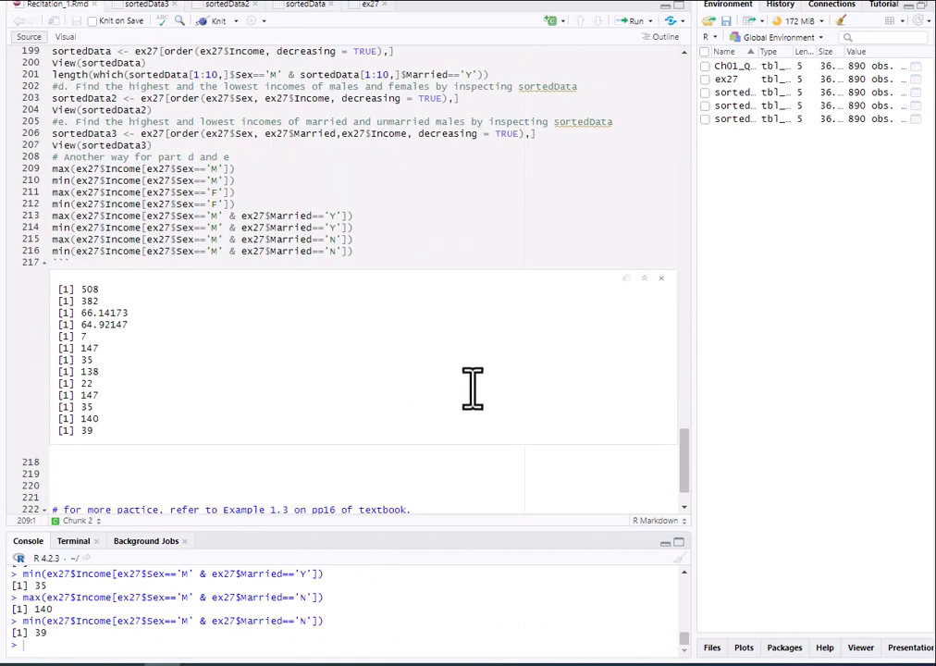
{"action": "scroll", "coordinate": [473, 388], "scroll_direction": "up", "scroll_amount": 3}
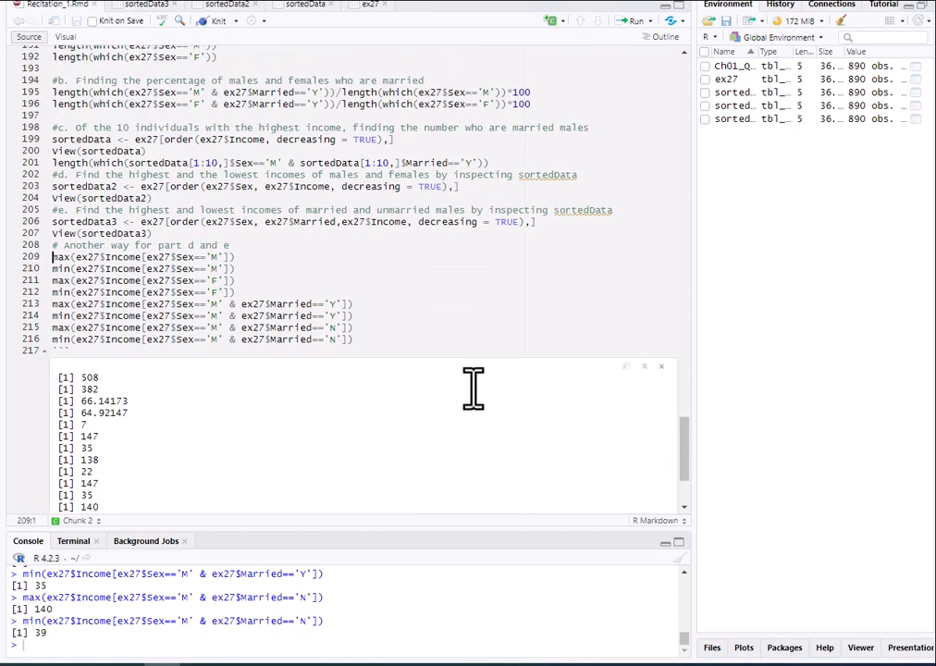
{"action": "scroll", "coordinate": [473, 388], "scroll_direction": "up", "scroll_amount": 3}
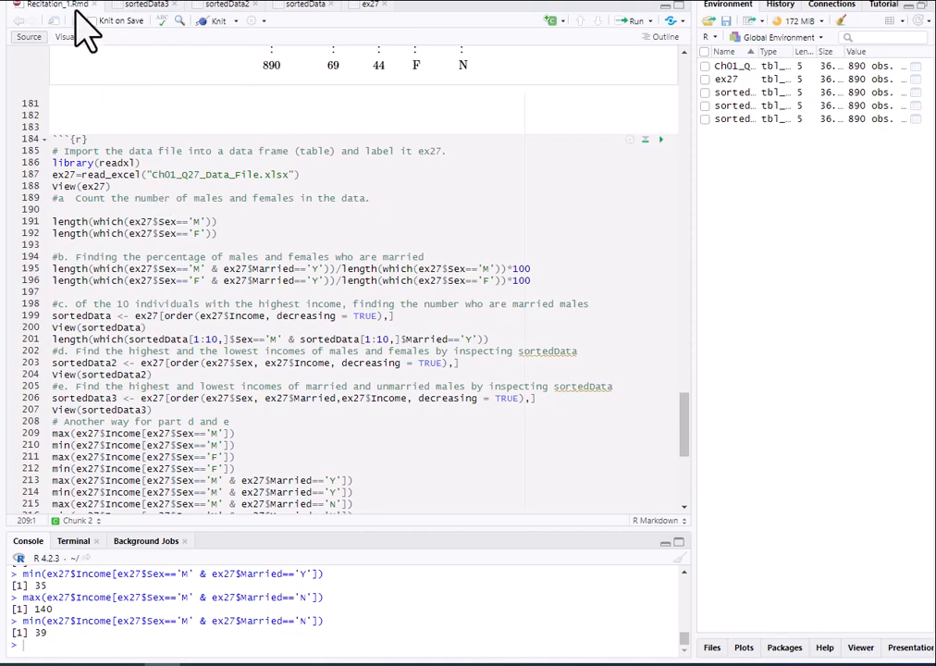
Highlight the entire ex27 code chunk from its opening {r} line to its closing fence, and clear the selection.
{"action": "scroll", "coordinate": [105, 211], "scroll_direction": "down", "scroll_amount": 3}
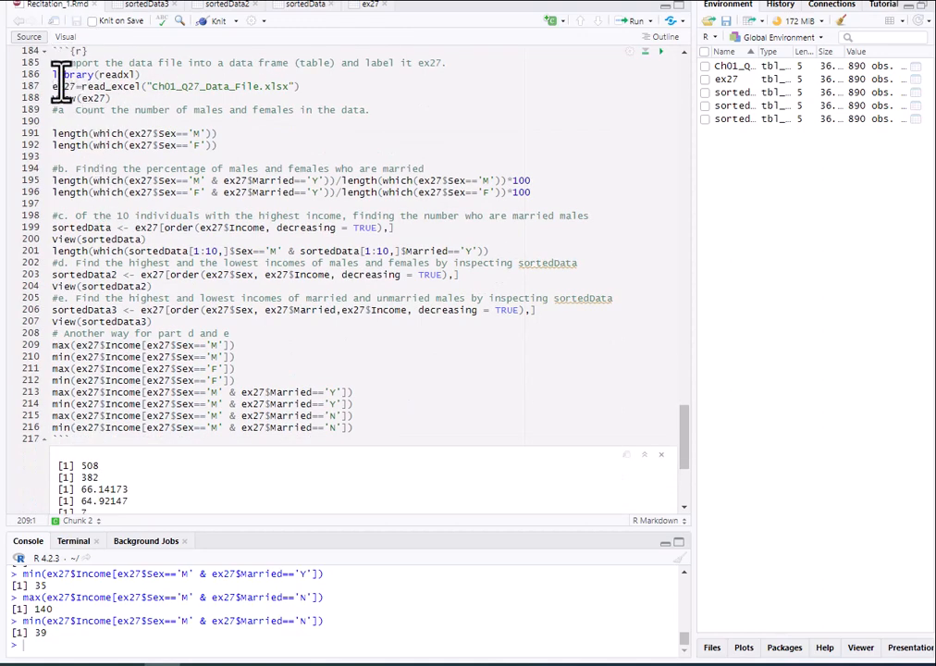
{"action": "scroll", "coordinate": [74, 92], "scroll_direction": "up", "scroll_amount": 1}
{"action": "left_click", "coordinate": [51, 95]}
{"action": "left_click_drag", "start_coordinate": [51, 95], "coordinate": [134, 478]}
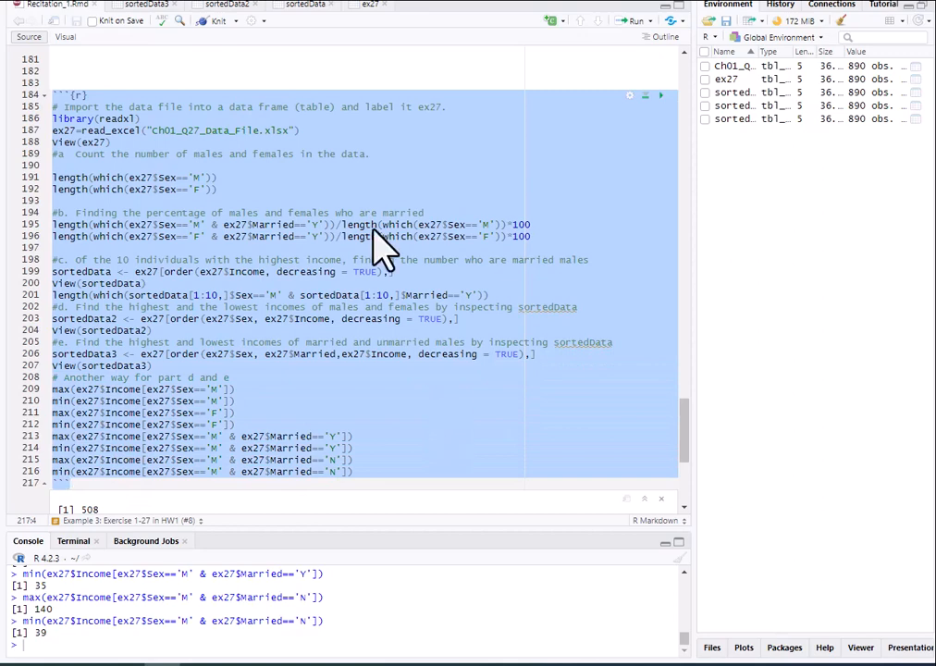
{"action": "left_click", "coordinate": [222, 170]}
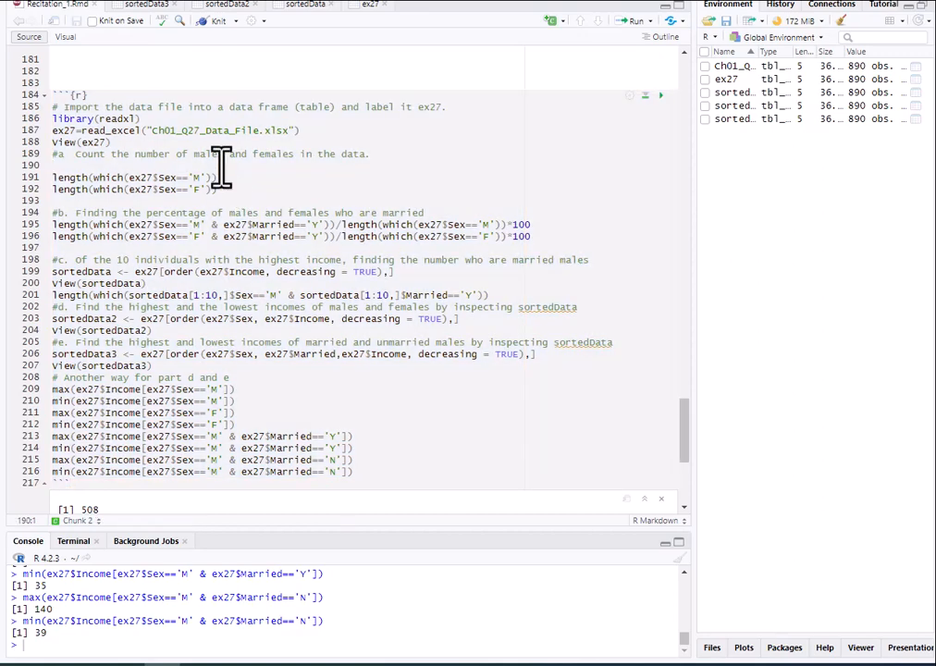